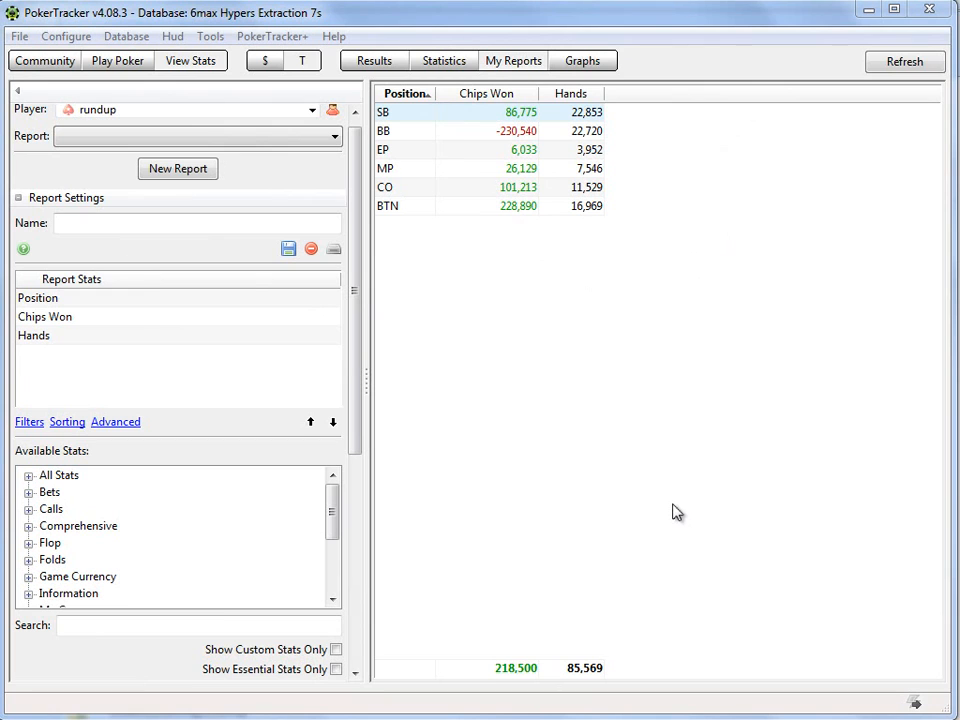
# Step: Set the 6max Hypers Extraction 7s database as the active one in Database Management and close the dialog
pyautogui.moveTo(354, 351); pyautogui.dragTo(353, 321)
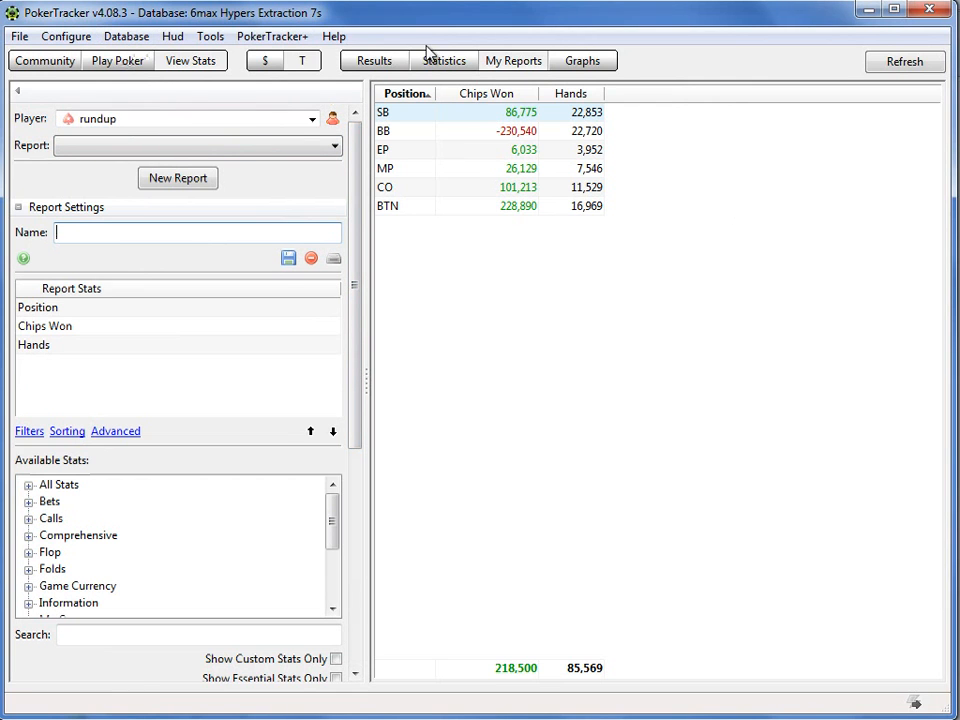
pyautogui.click(128, 40)
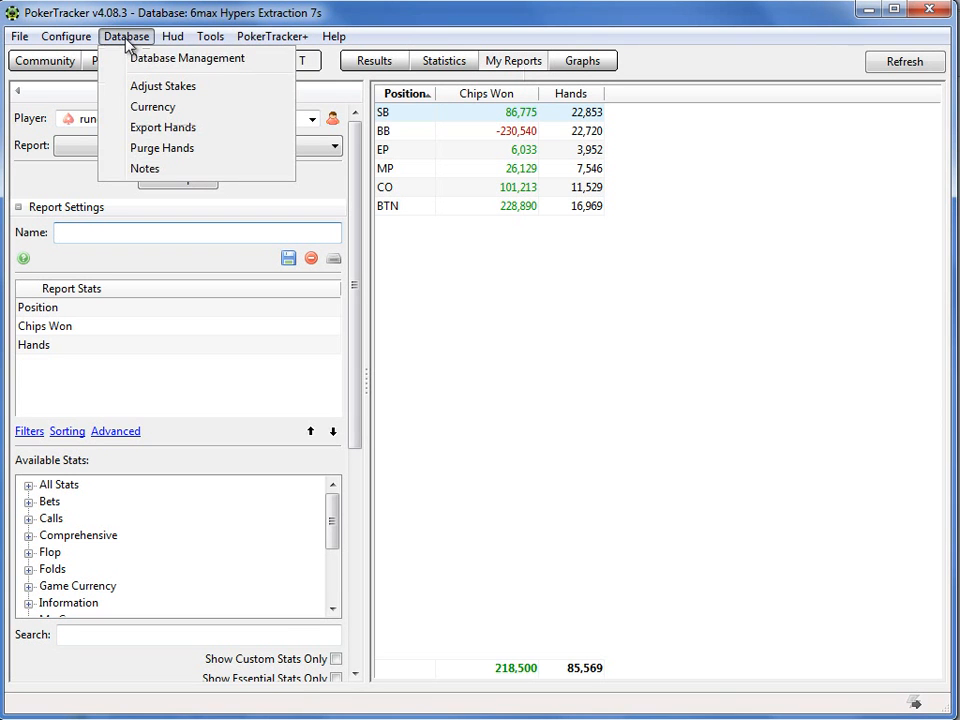
pyautogui.click(141, 63)
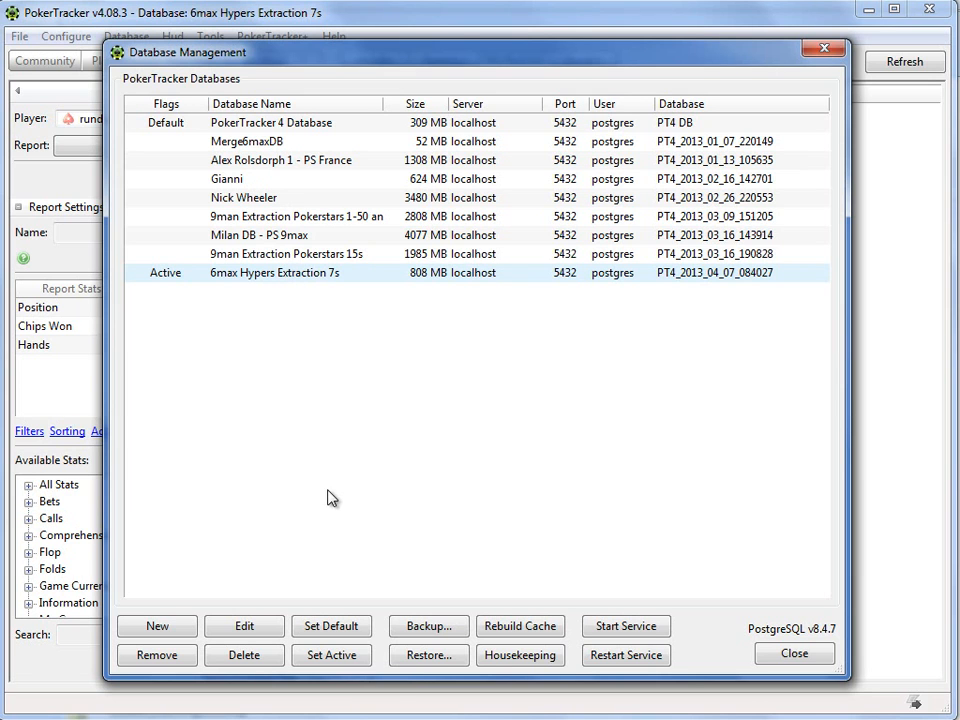
pyautogui.press('Up')
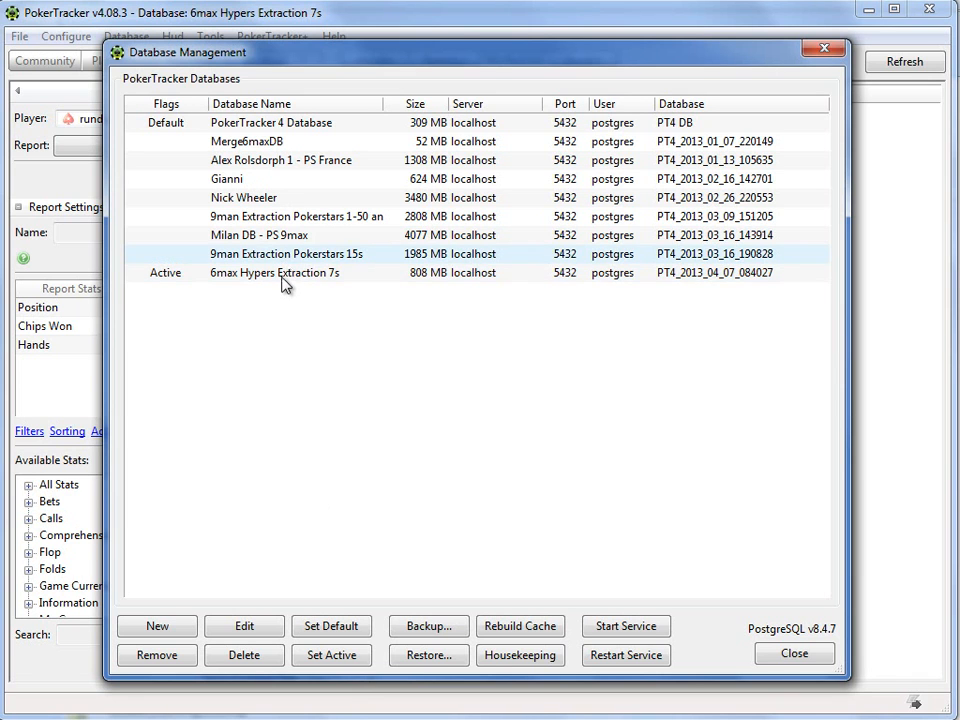
pyautogui.click(283, 278)
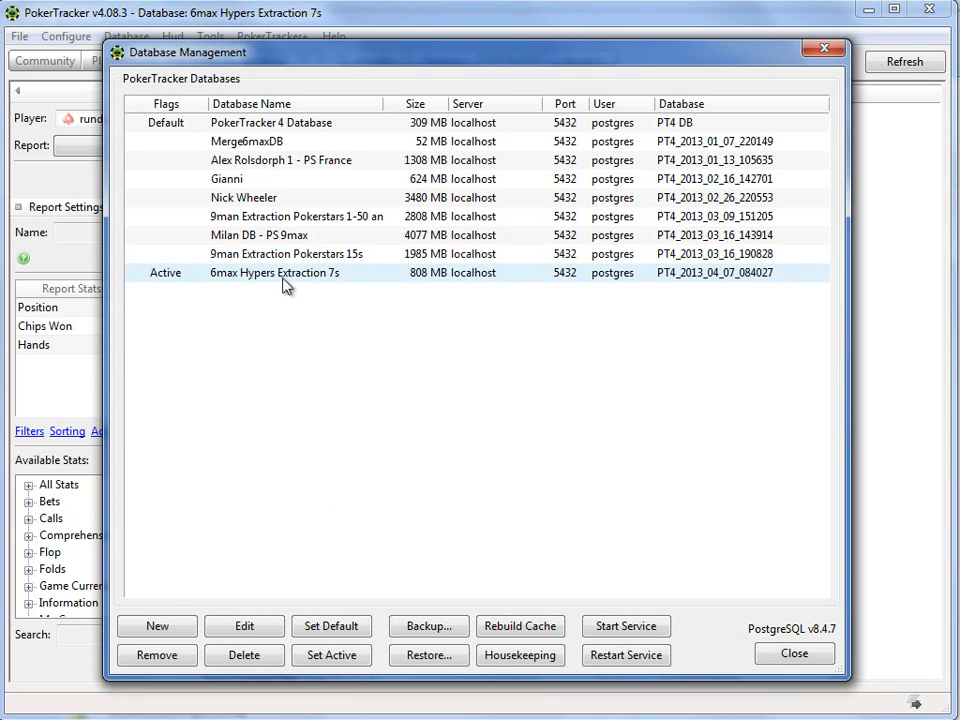
pyautogui.click(331, 665)
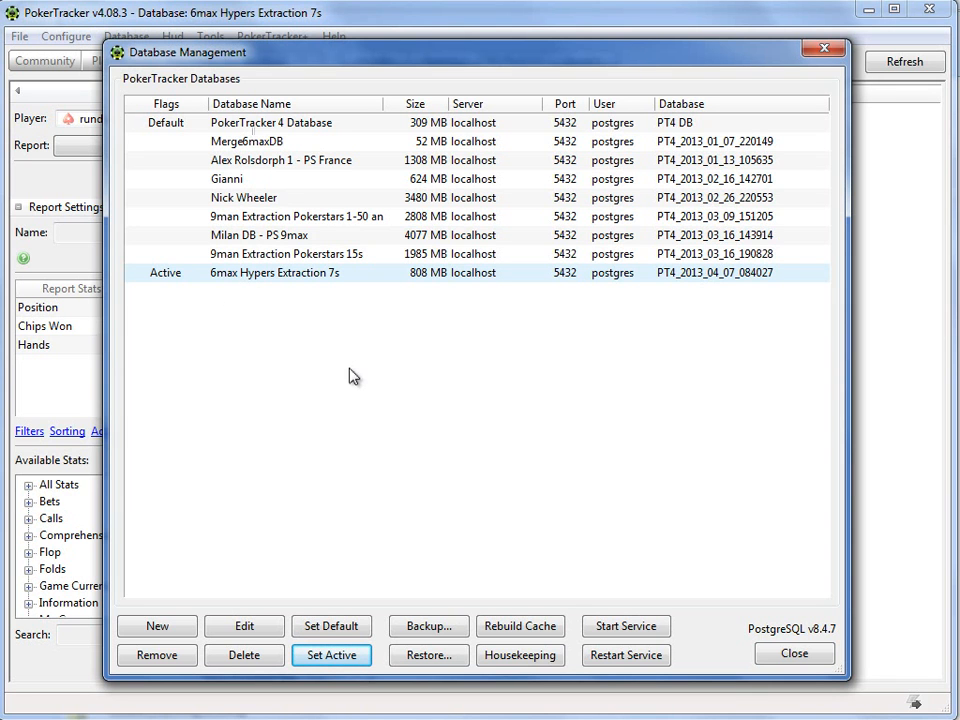
pyautogui.click(793, 654)
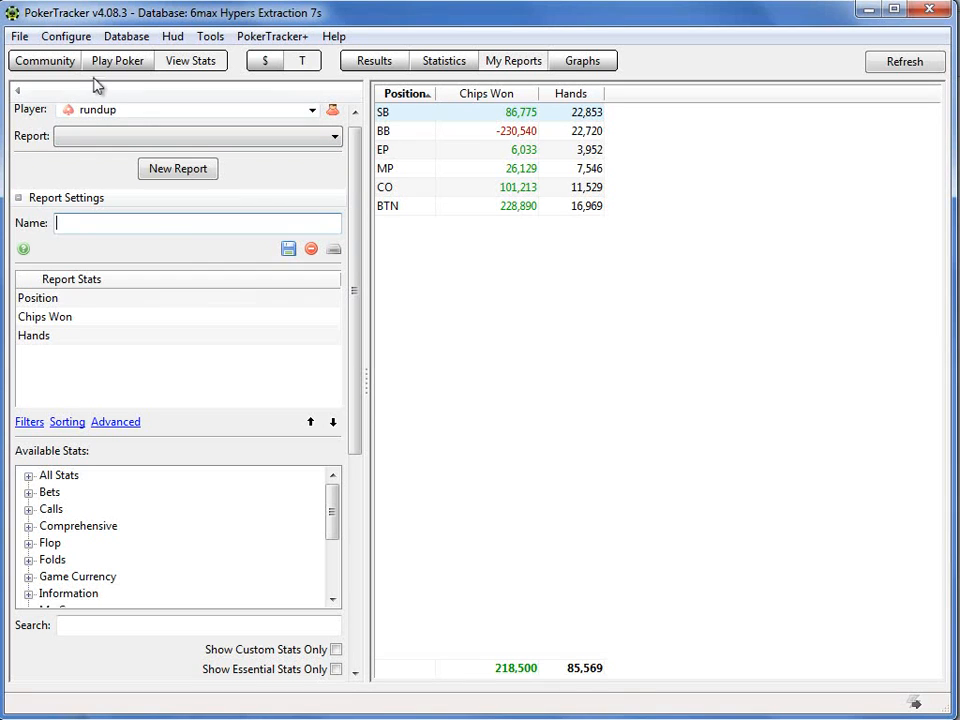
# Step: Create a new Player Report named "Position Report - Hero", grouped by Position, with common stats added
pyautogui.click(205, 172)
pyautogui.click(549, 437)
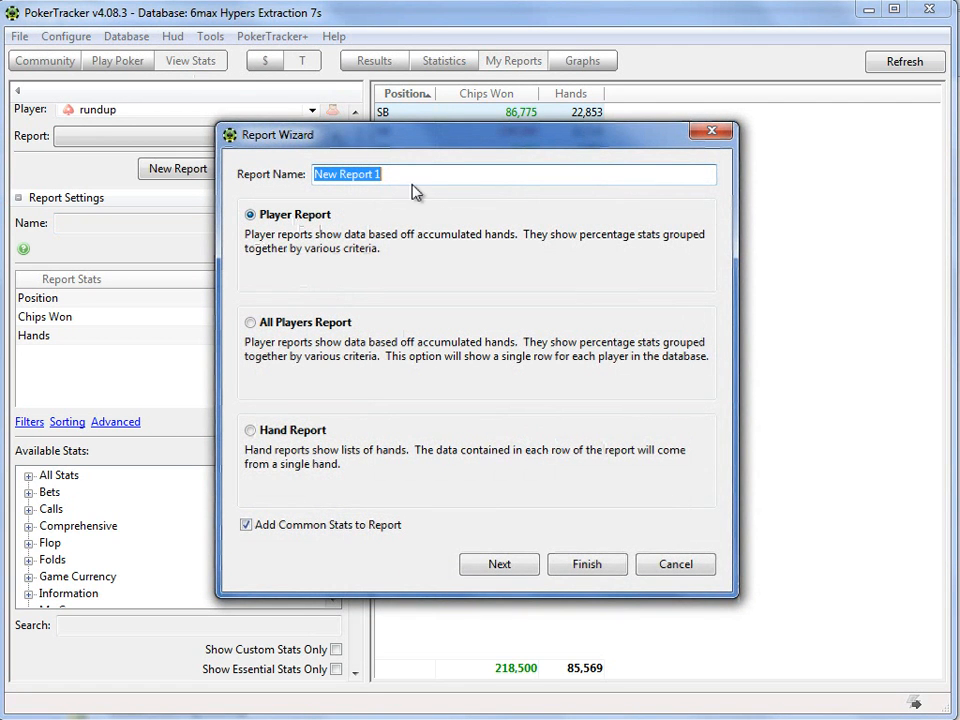
pyautogui.write('Pos')
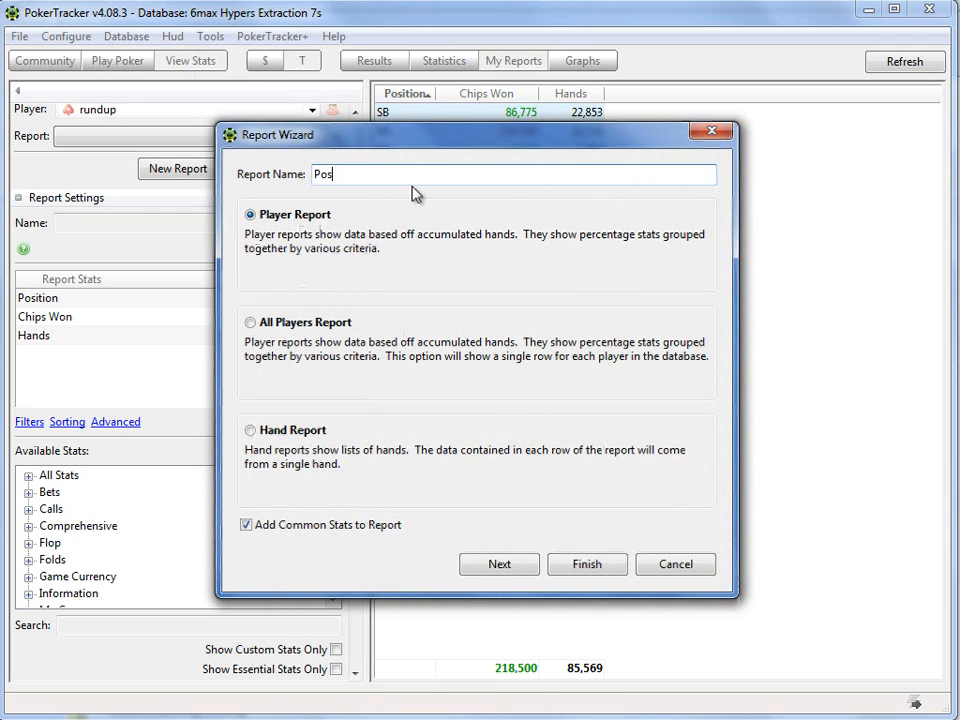
pyautogui.write('ition Report - Hero')
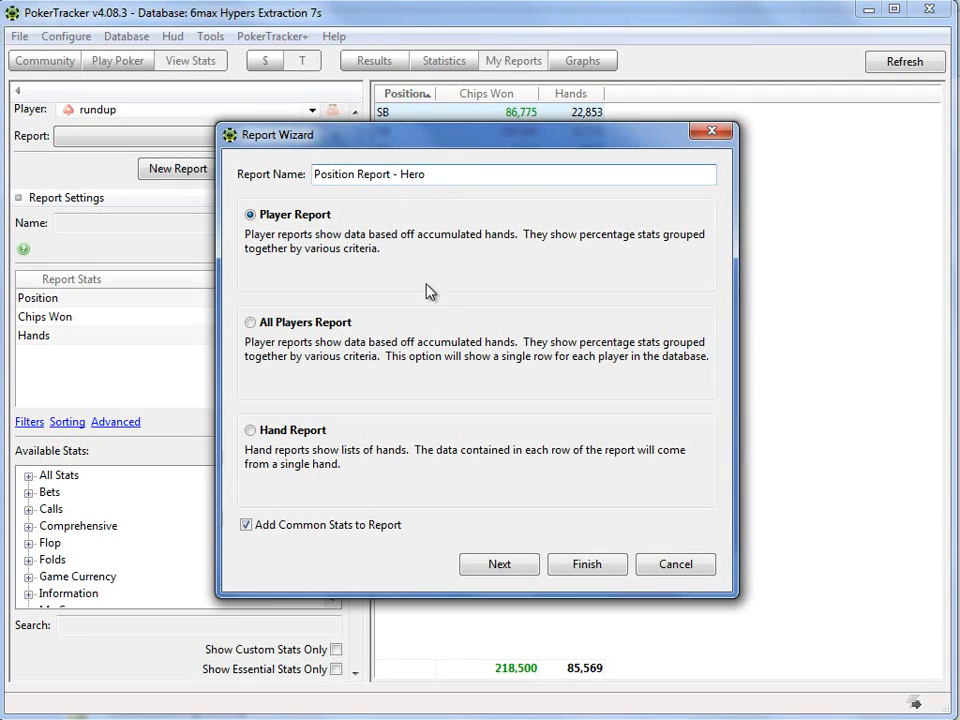
pyautogui.click(510, 568)
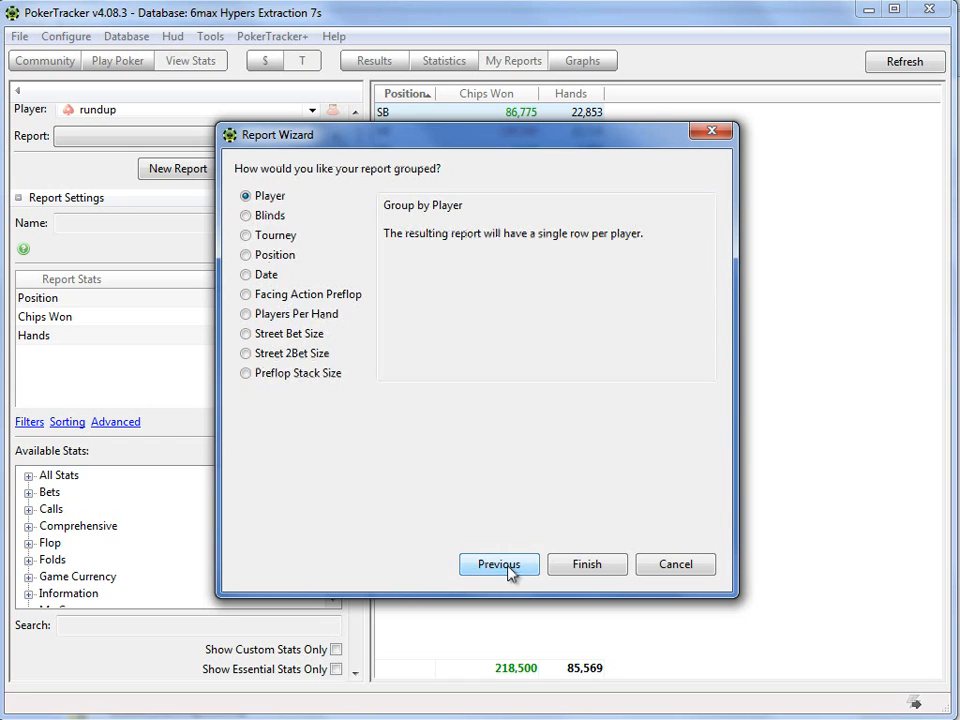
pyautogui.click(246, 256)
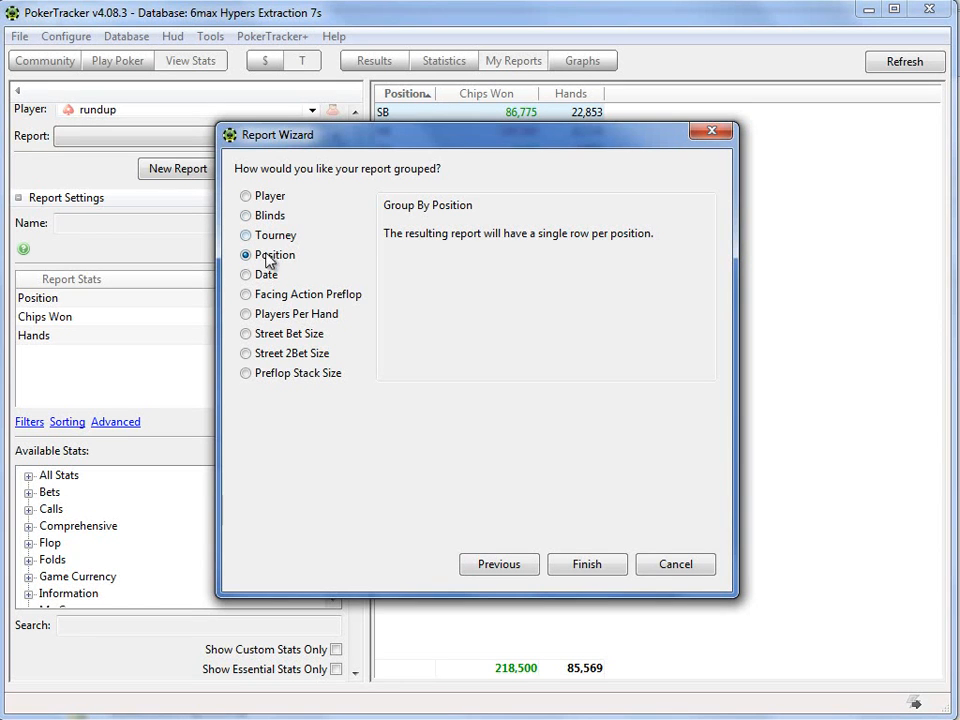
pyautogui.click(578, 564)
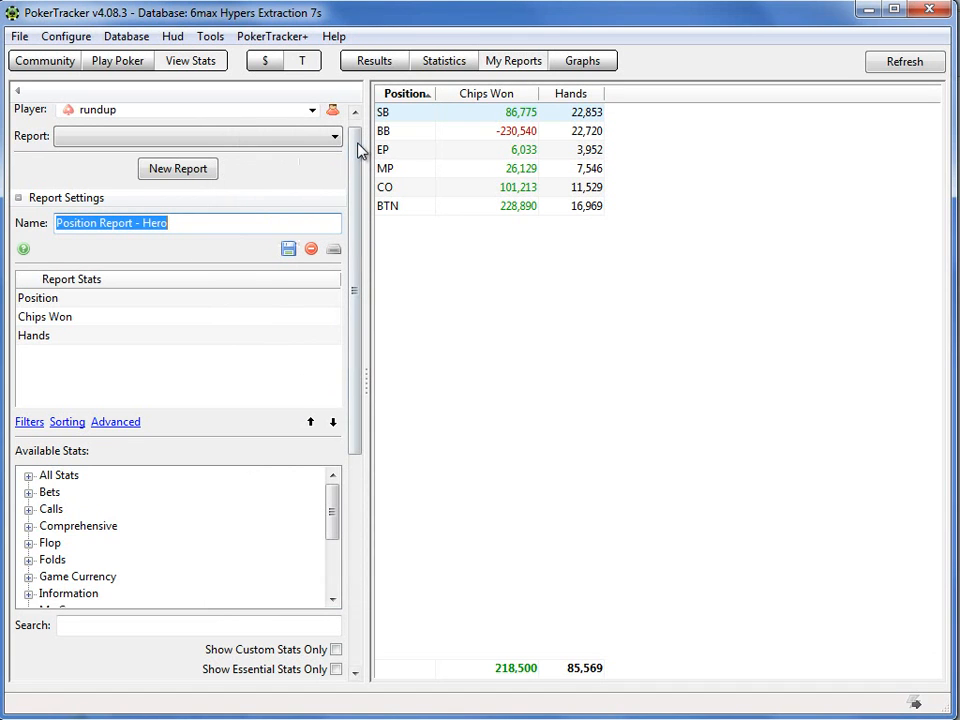
# Step: Look through the players available for the report, keep the current one, and review the chips won and hands by position
pyautogui.moveTo(354, 143); pyautogui.dragTo(360, 123)
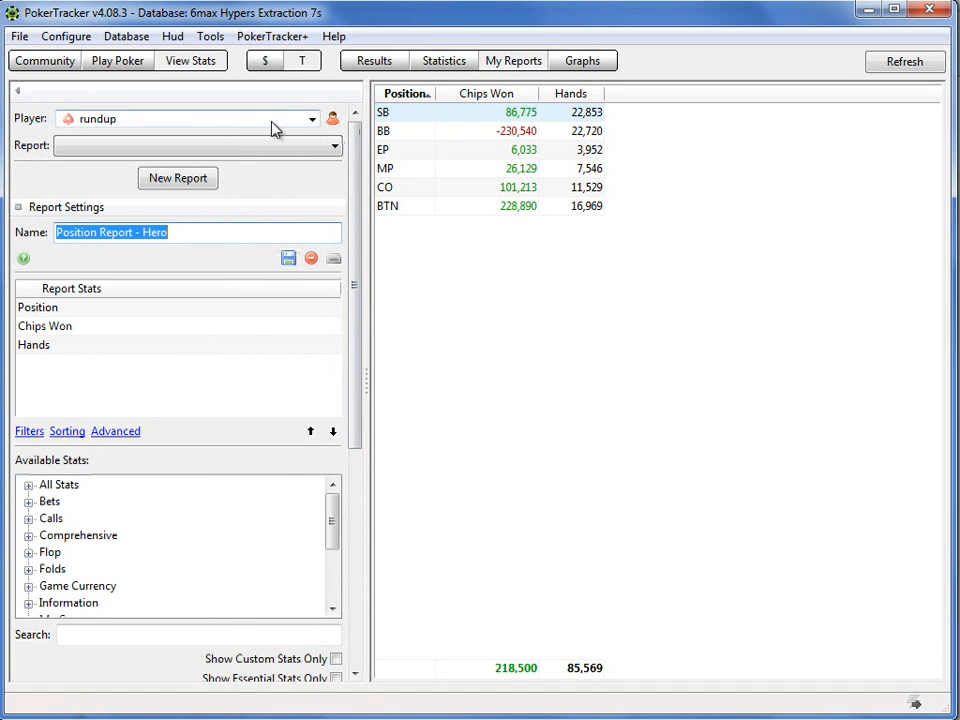
pyautogui.click(312, 120)
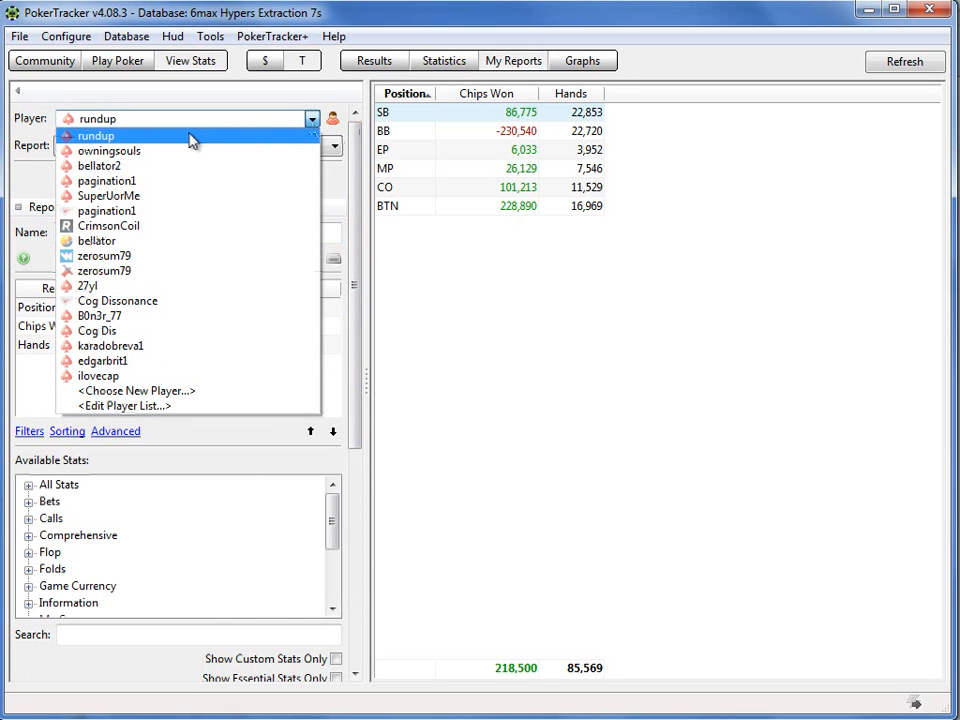
pyautogui.click(190, 93)
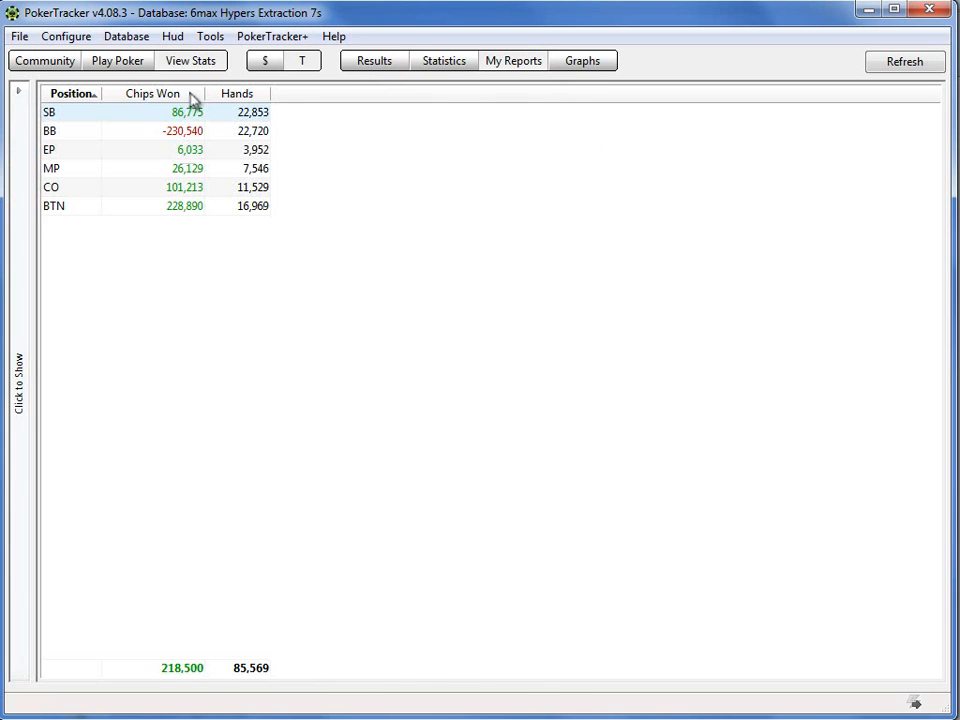
pyautogui.click(22, 190)
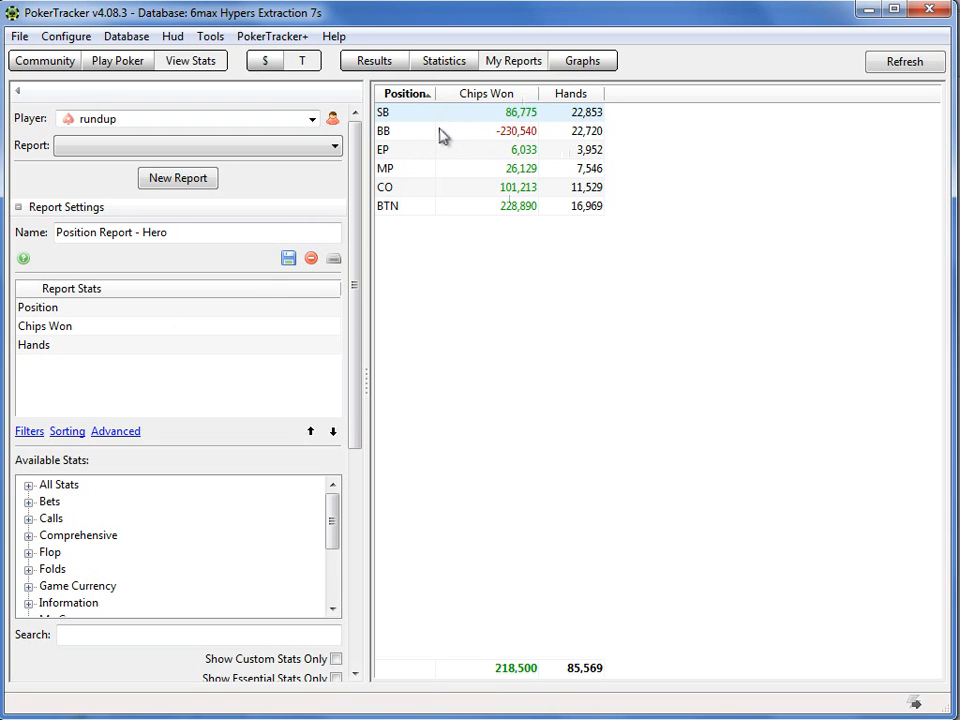
pyautogui.moveTo(443, 136)
pyautogui.moveTo(506, 134)
# Step: Examine the report's expression filter settings, including Filter on Active Player, and leave them without changes
pyautogui.moveTo(581, 221)
pyautogui.click(30, 432)
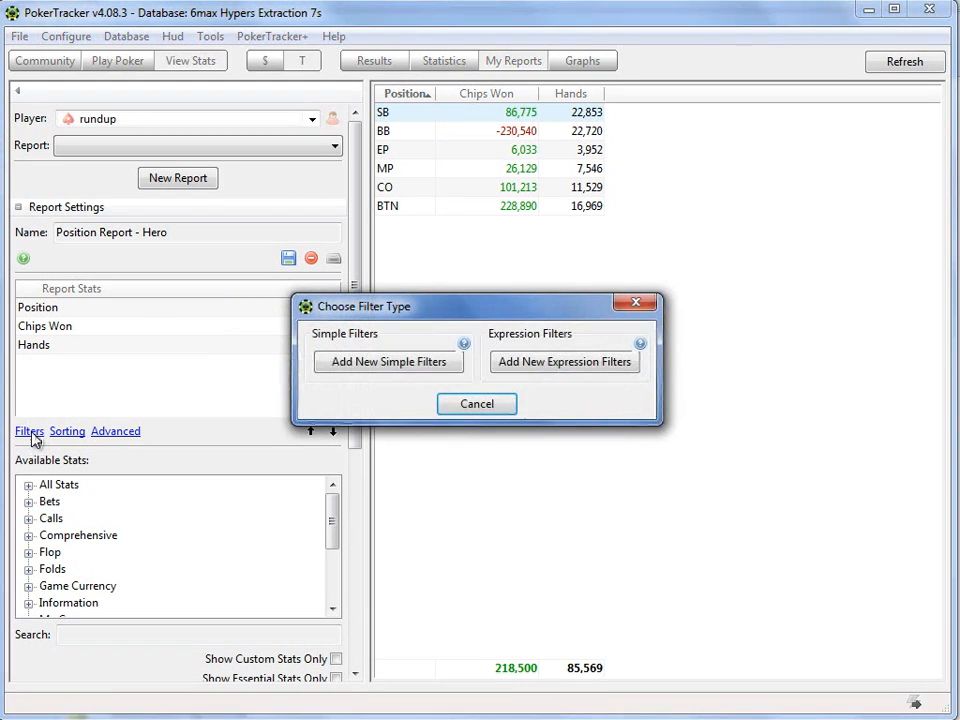
pyautogui.click(529, 374)
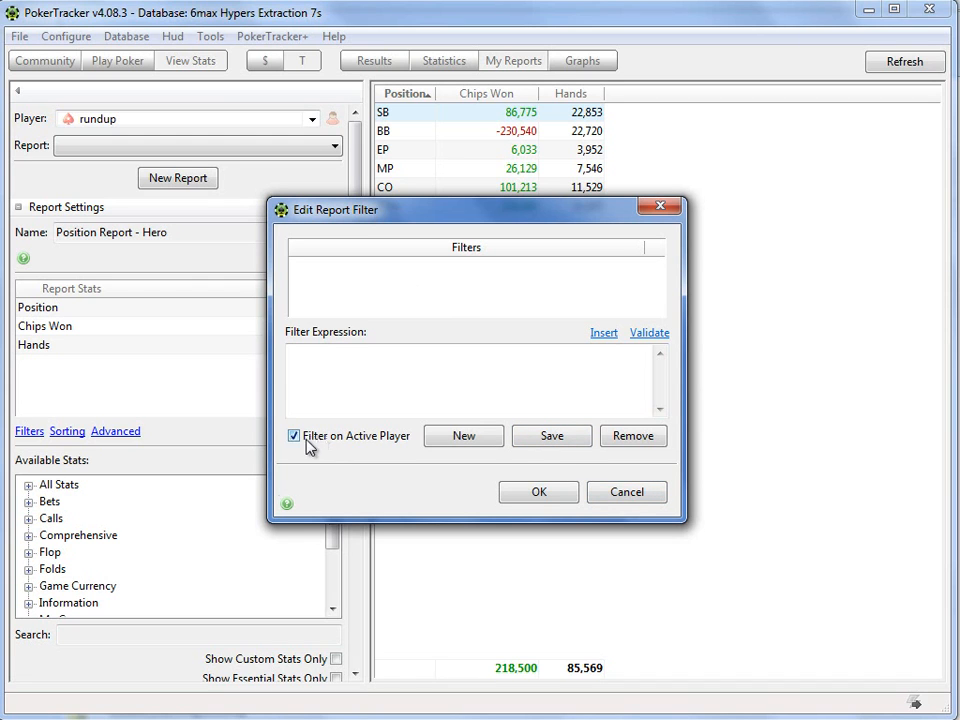
pyautogui.click(630, 494)
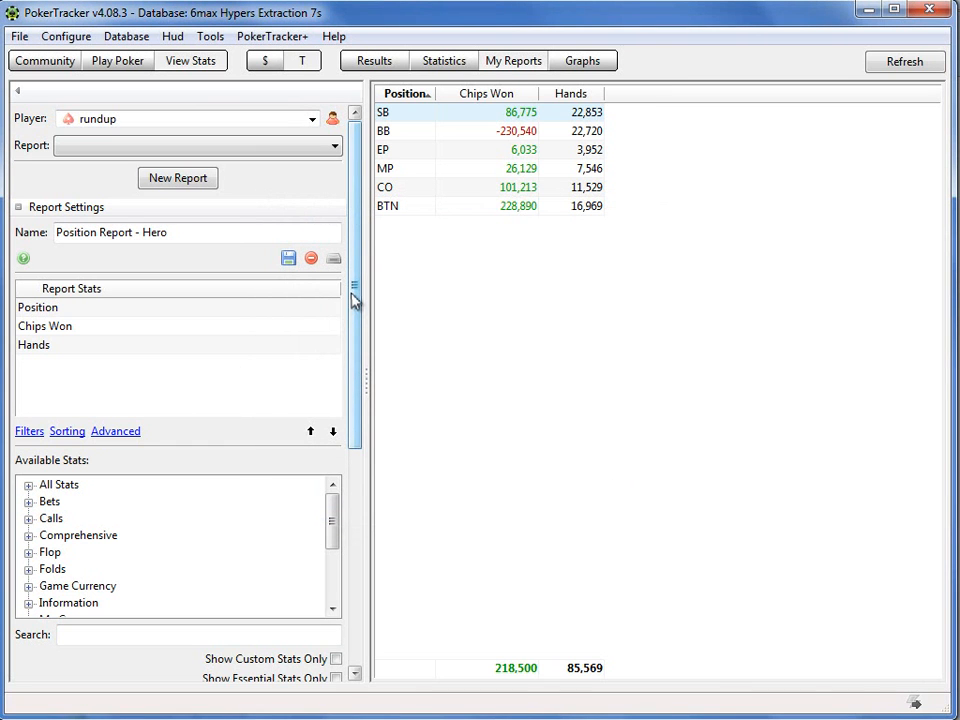
# Step: Review the report's game, date, blind and tournament filters and the available quick filters, keeping No Quick Filter
pyautogui.moveTo(355, 300); pyautogui.dragTo(354, 358)
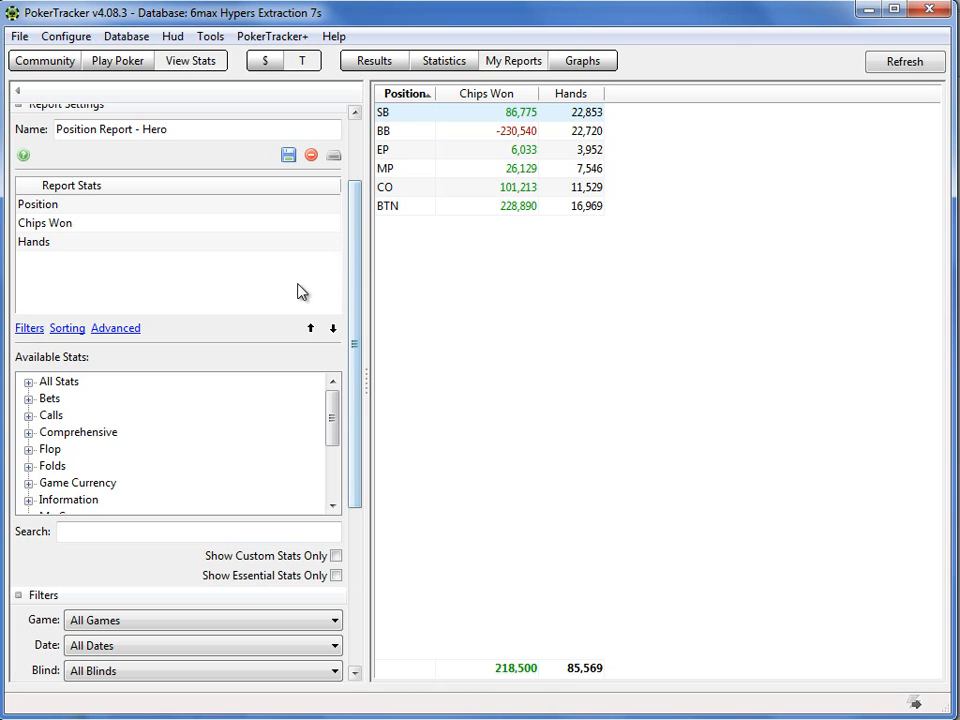
pyautogui.moveTo(361, 419); pyautogui.dragTo(349, 570)
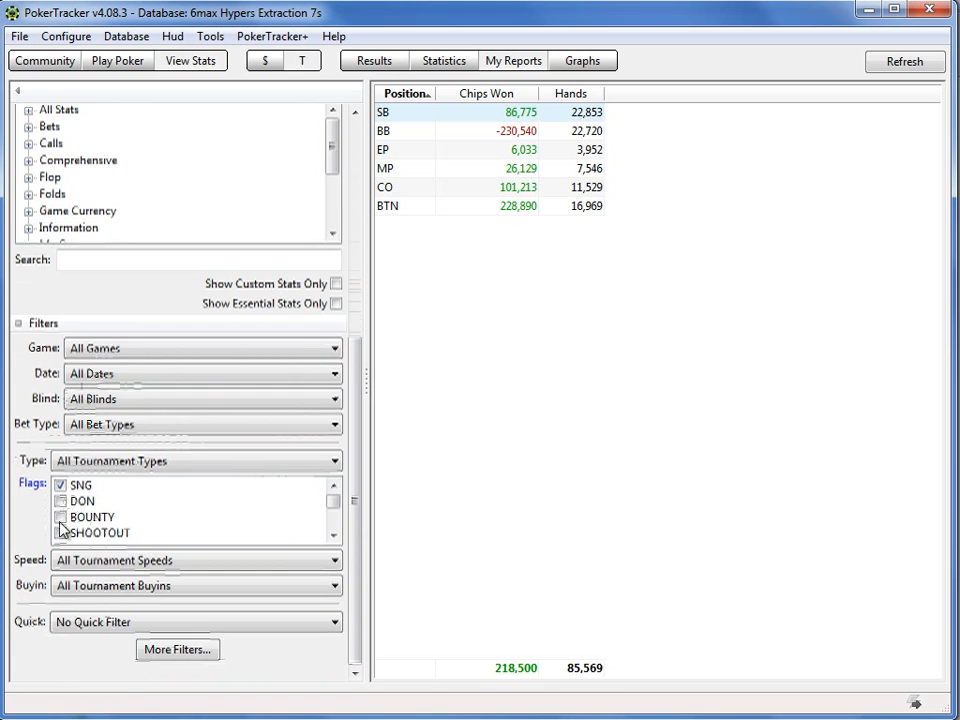
pyautogui.moveTo(336, 504)
pyautogui.mouseDown()
pyautogui.moveTo(336, 538)
pyautogui.moveTo(338, 502)
pyautogui.mouseUp()
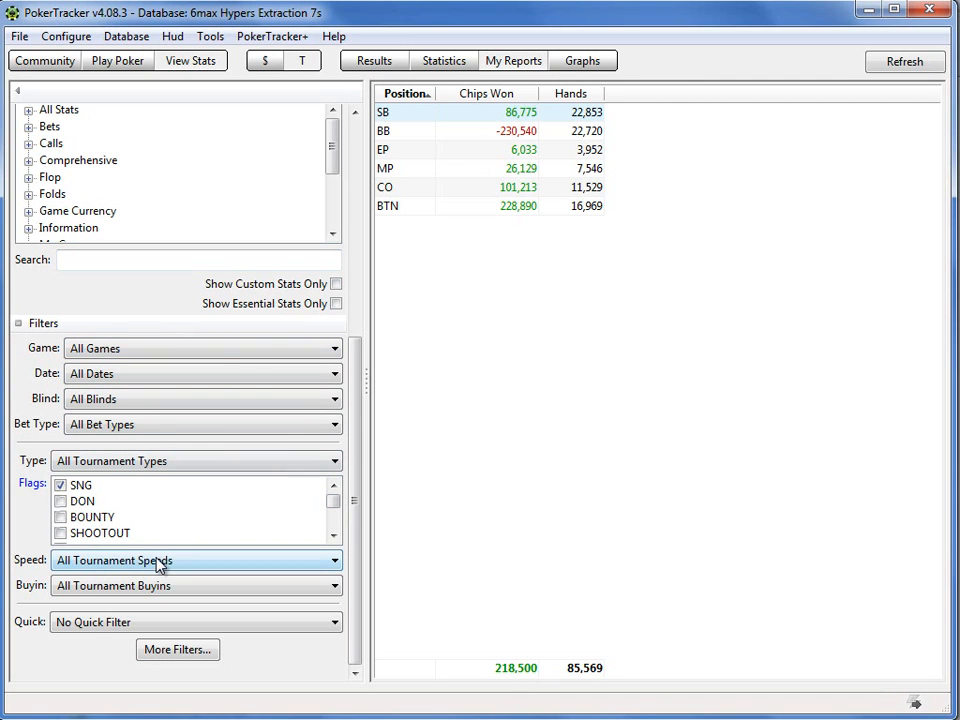
pyautogui.click(180, 630)
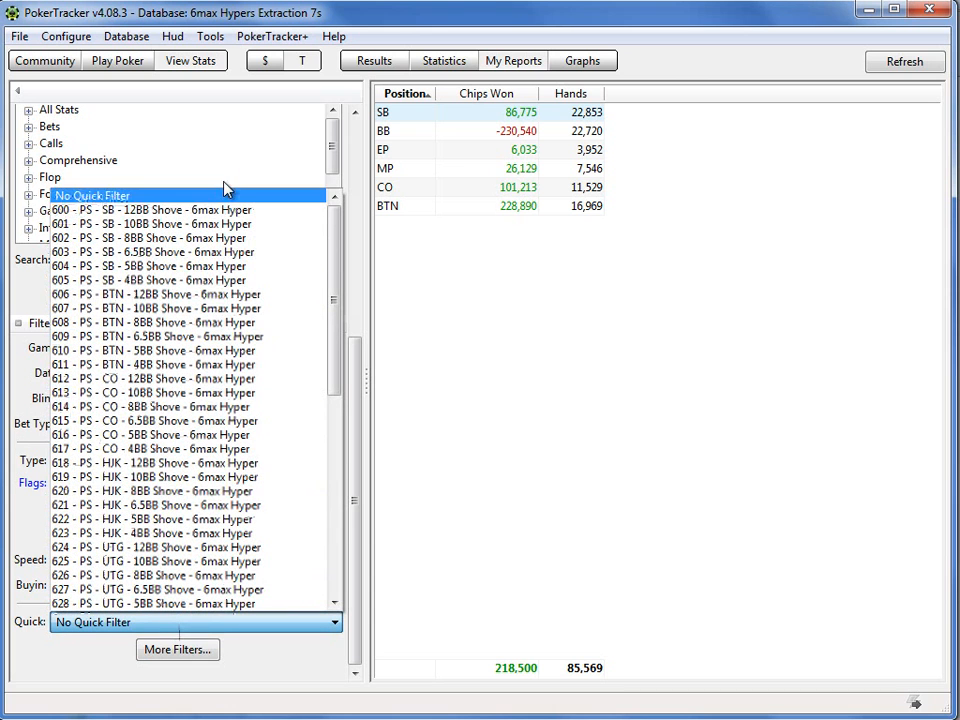
pyautogui.click(109, 199)
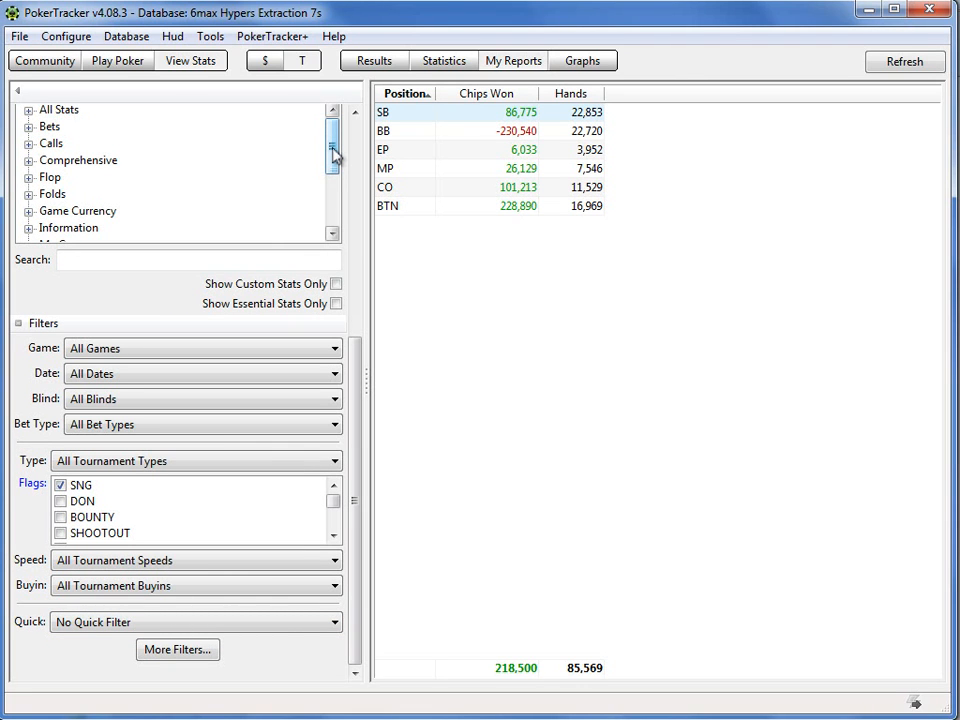
# Step: Add the PFR stat from the Raises category to the report, removing it once and adding it again
pyautogui.click(354, 114)
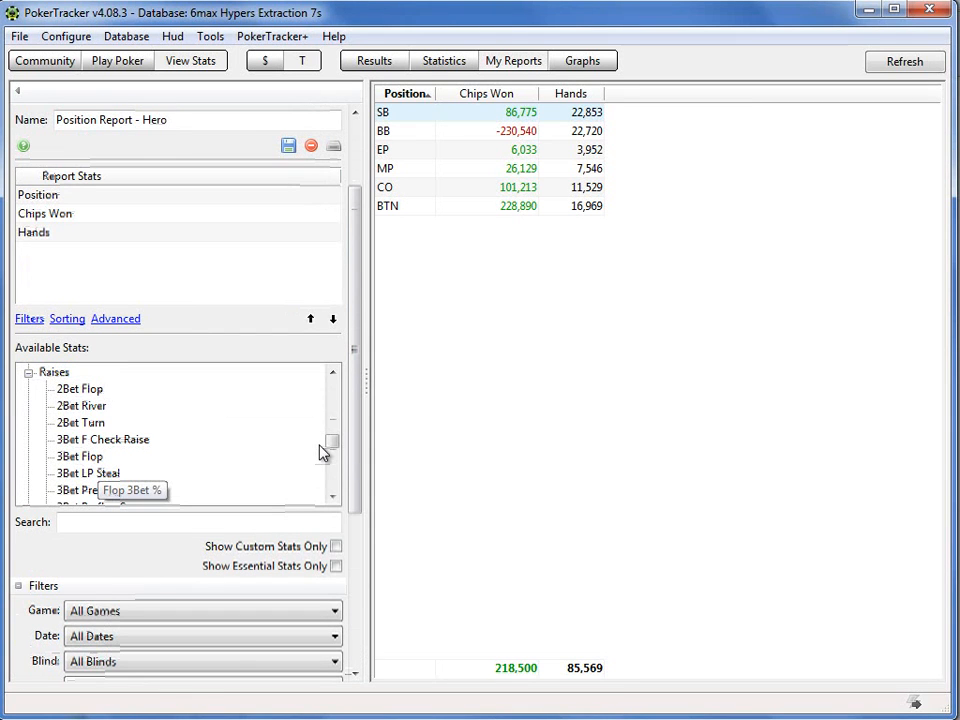
pyautogui.moveTo(332, 448)
pyautogui.mouseDown()
pyautogui.moveTo(331, 470)
pyautogui.moveTo(331, 457)
pyautogui.mouseUp()
pyautogui.click(67, 457)
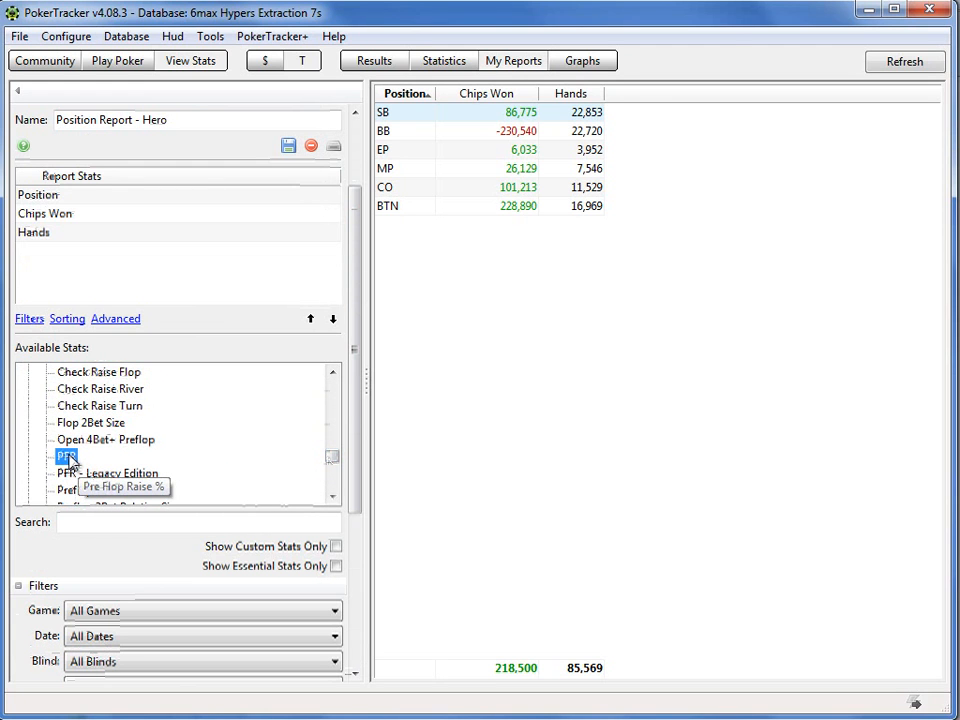
pyautogui.doubleClick(67, 457)
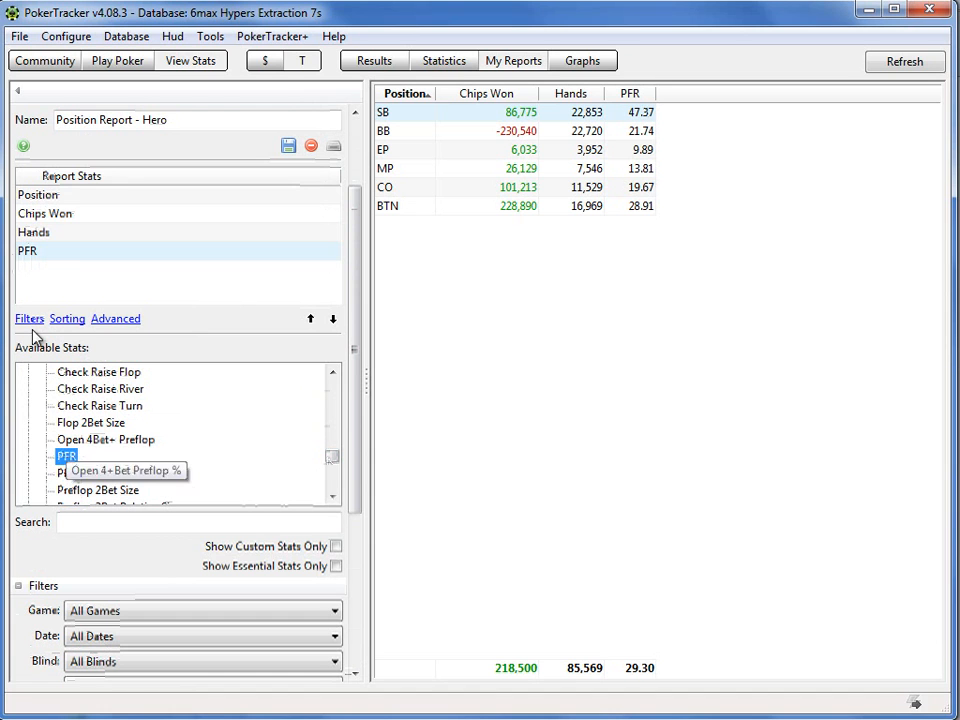
pyautogui.doubleClick(36, 252)
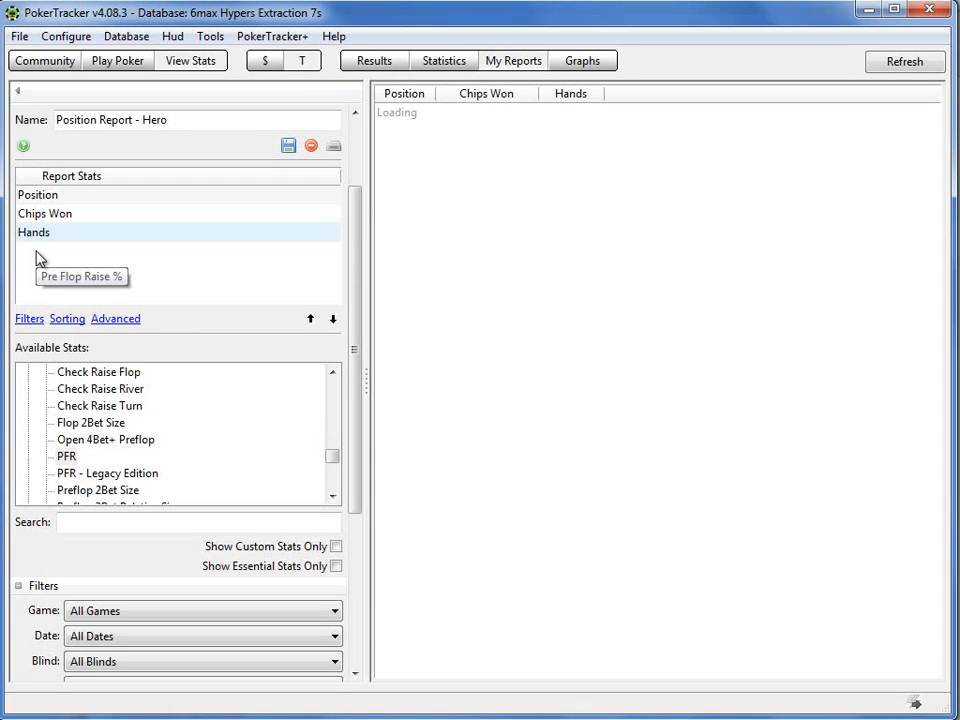
pyautogui.doubleClick(66, 458)
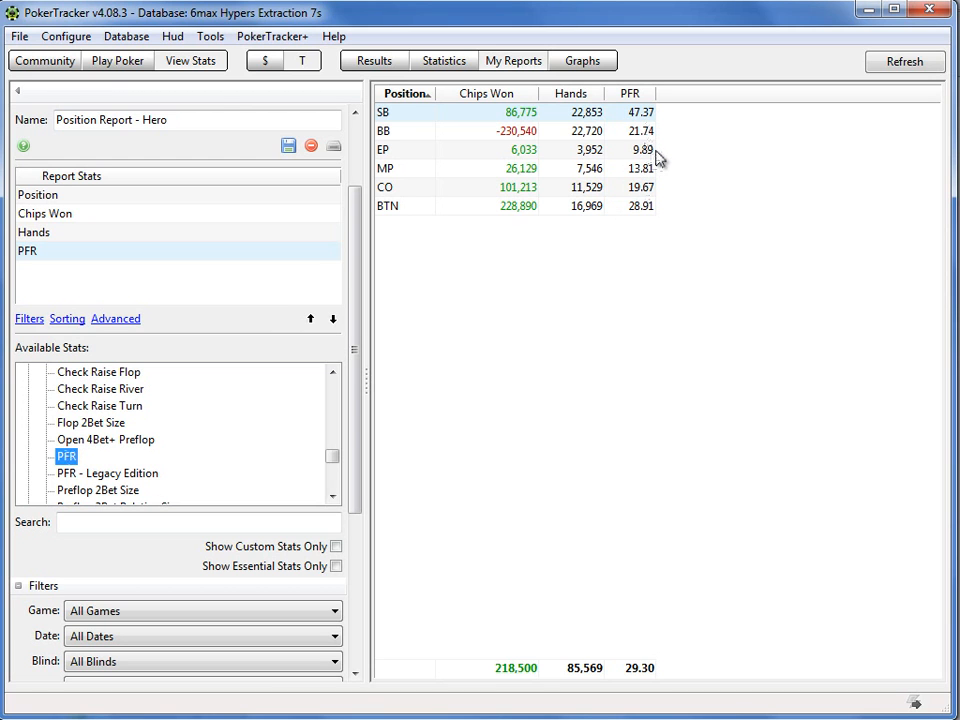
pyautogui.moveTo(647, 152)
# Step: Search the available stats for "vpip", add VPIP to the report and order it before PFR
pyautogui.click(333, 499)
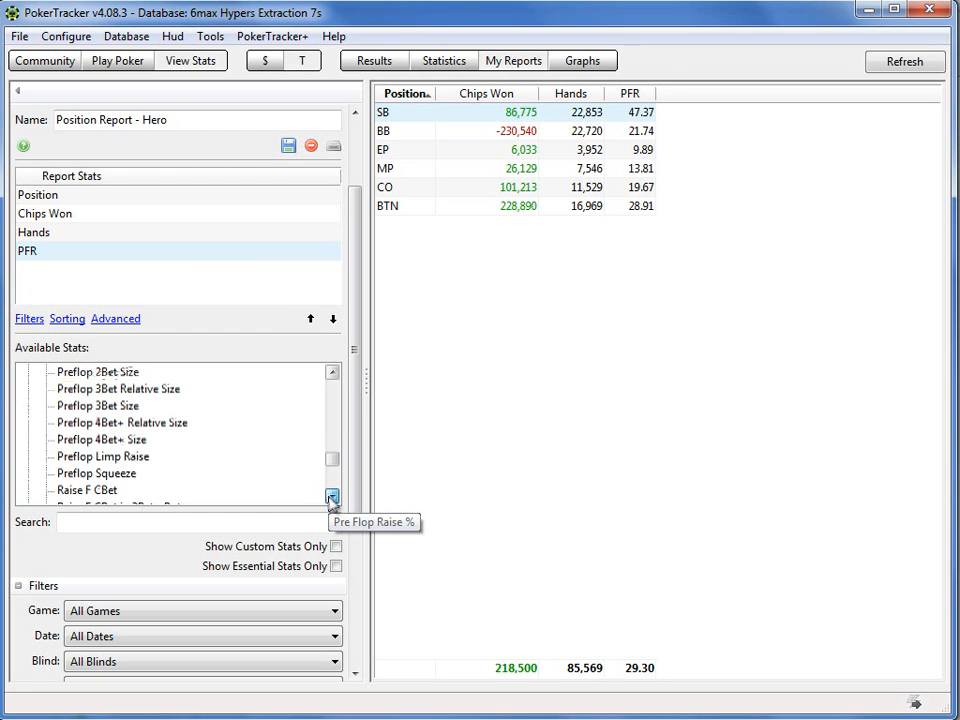
pyautogui.moveTo(332, 463); pyautogui.dragTo(334, 381)
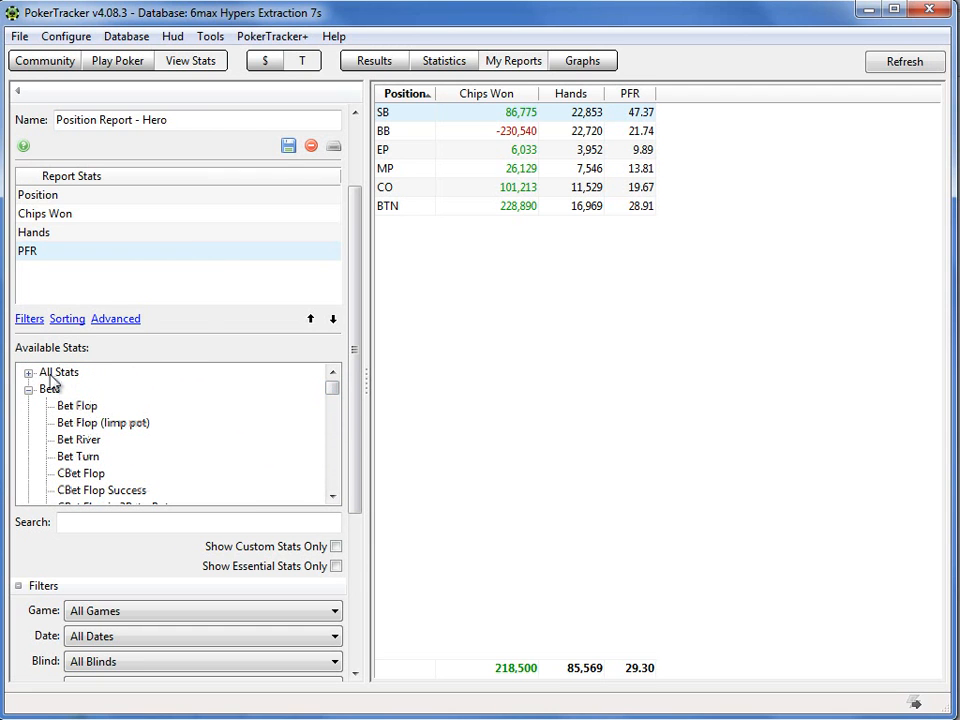
pyautogui.click(88, 521)
pyautogui.write('vpip')
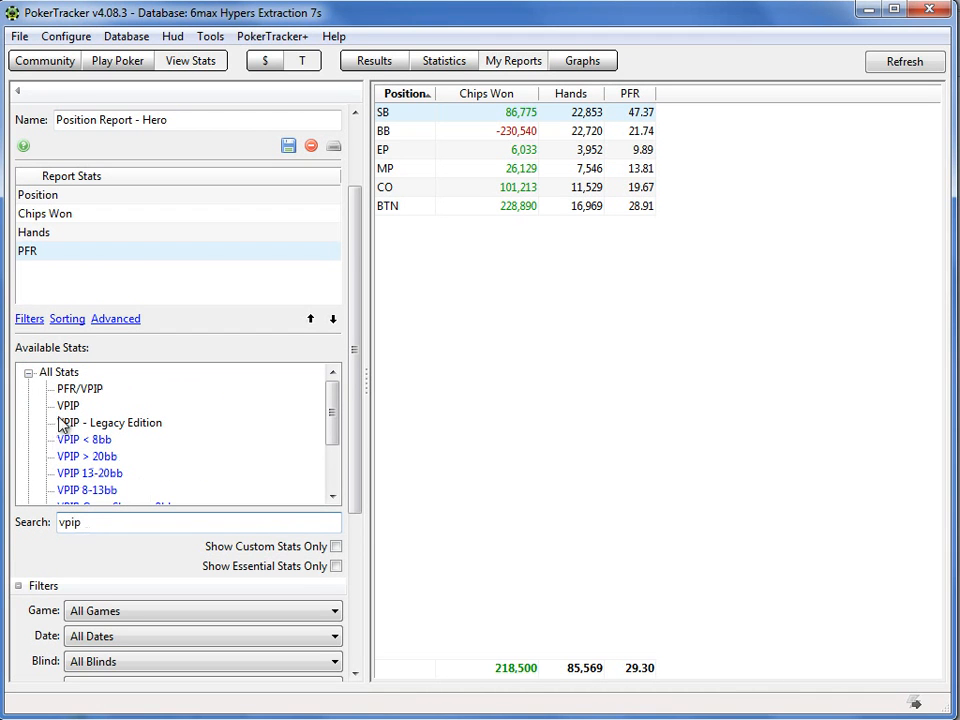
pyautogui.doubleClick(70, 406)
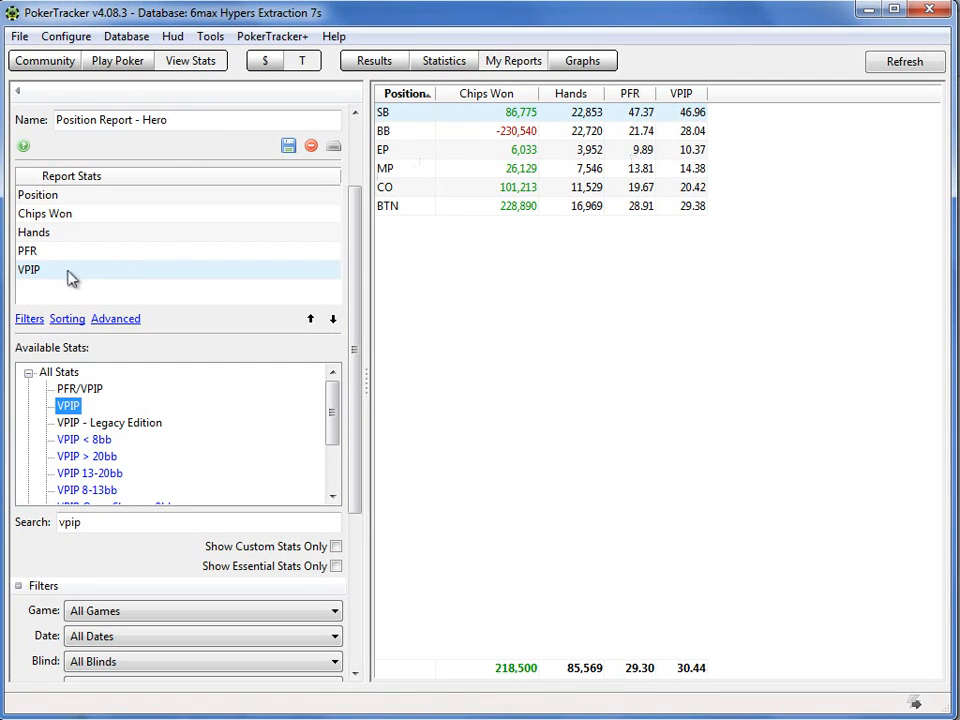
pyautogui.click(311, 319)
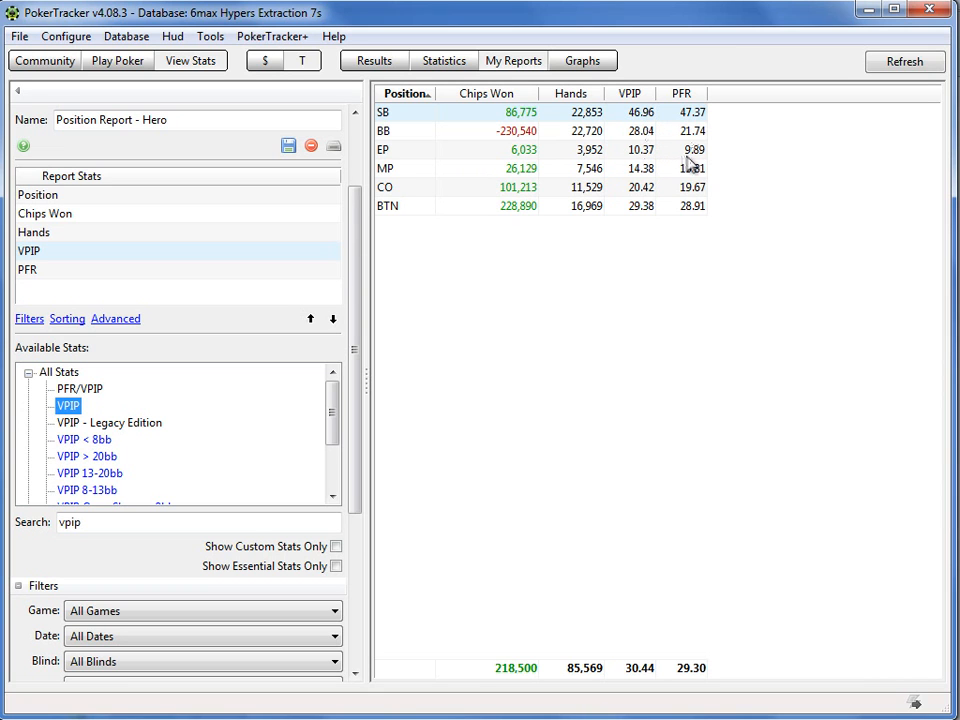
# Step: Search the available stats for "call steal" and add Call Steal to the report
pyautogui.moveTo(697, 160)
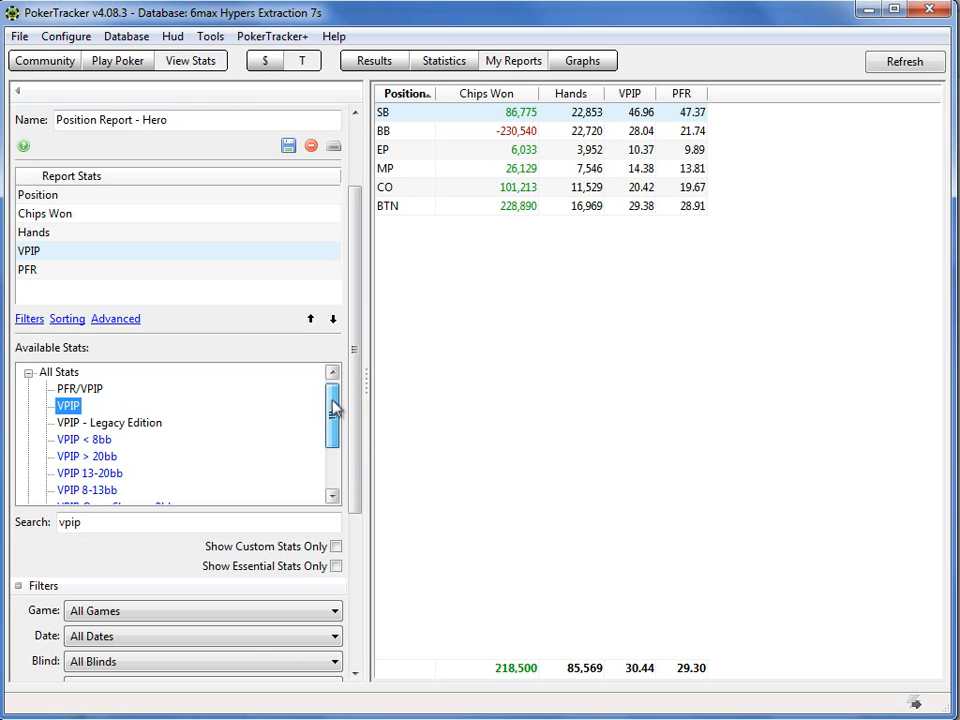
pyautogui.click(235, 521)
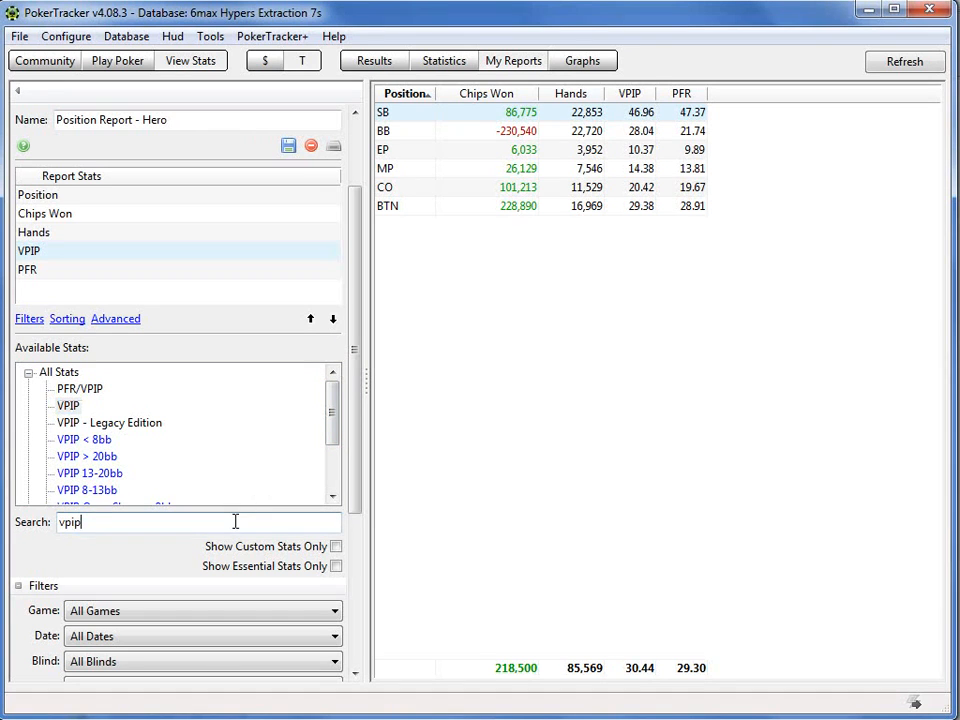
pyautogui.doubleClick(235, 521)
pyautogui.press('BackSpace')
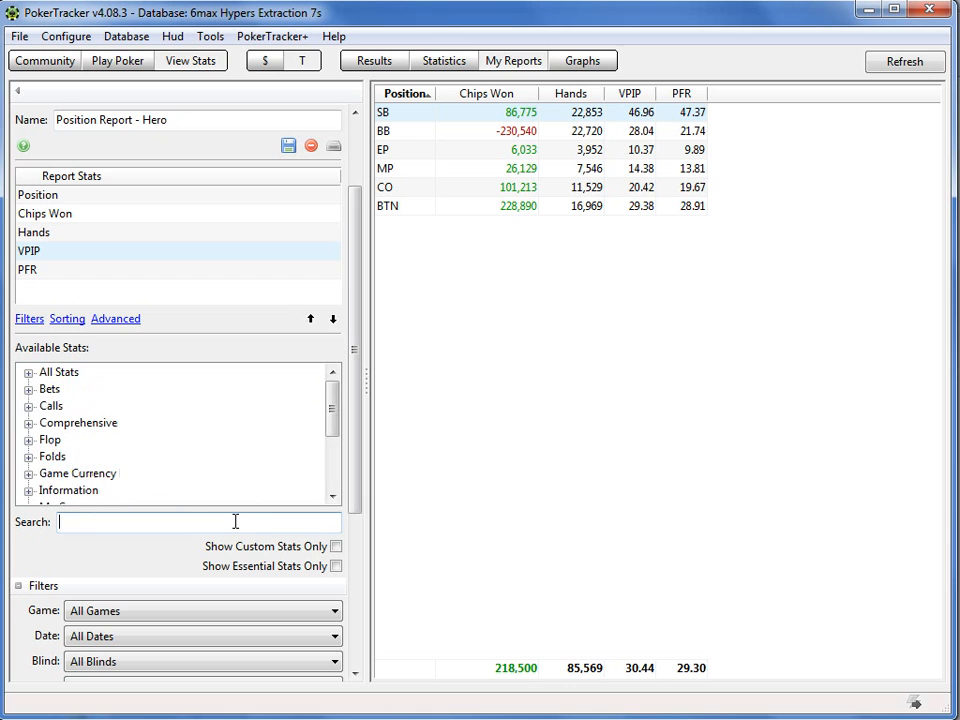
pyautogui.write('ca')
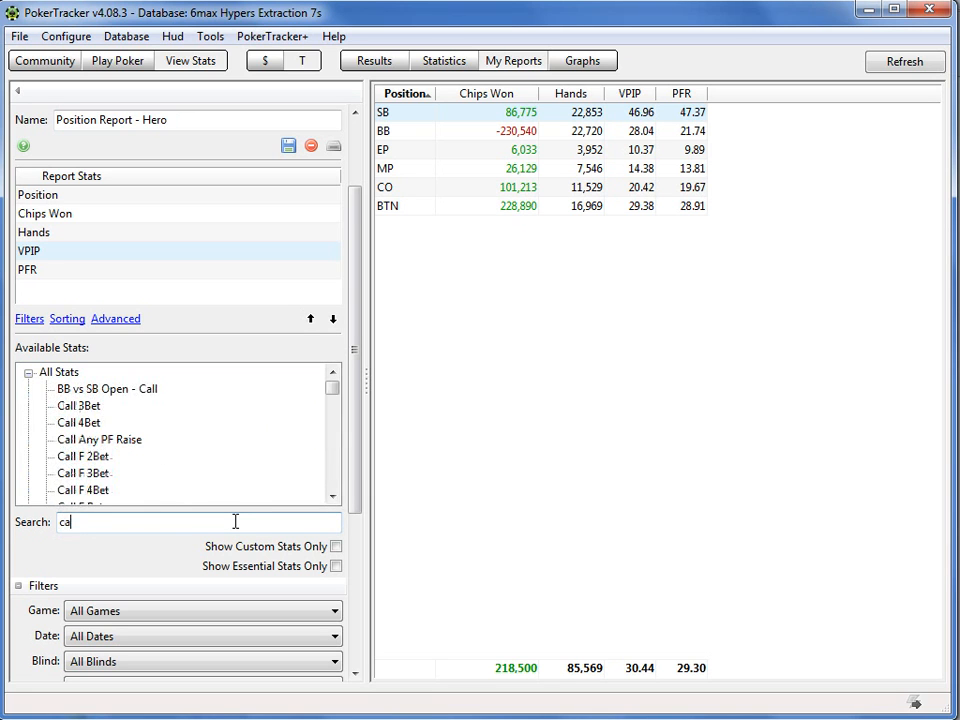
pyautogui.write('ll steal')
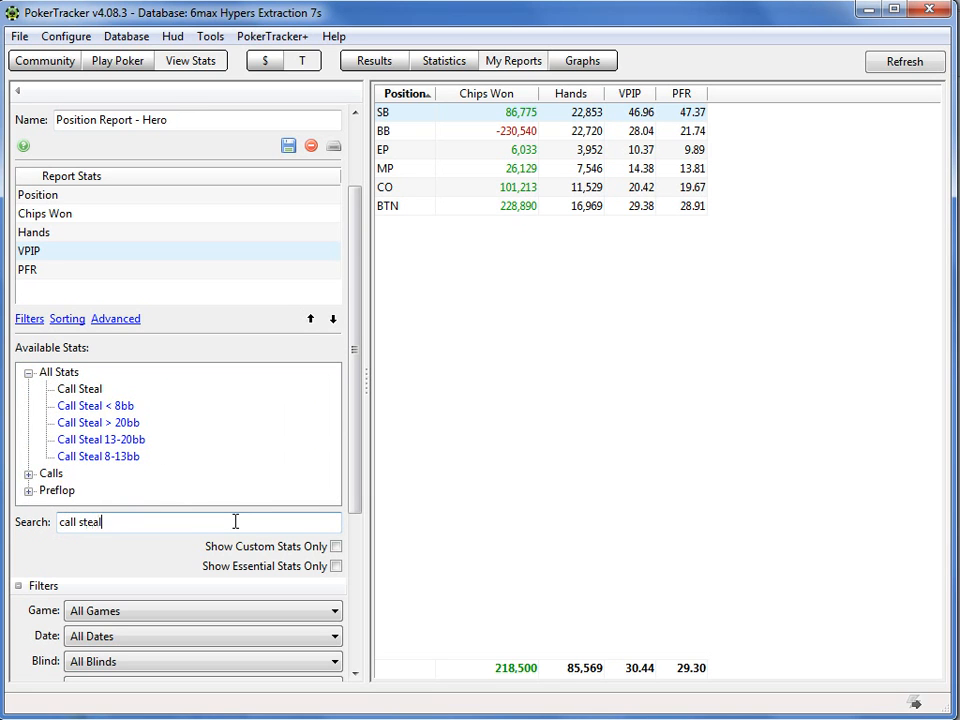
pyautogui.doubleClick(92, 394)
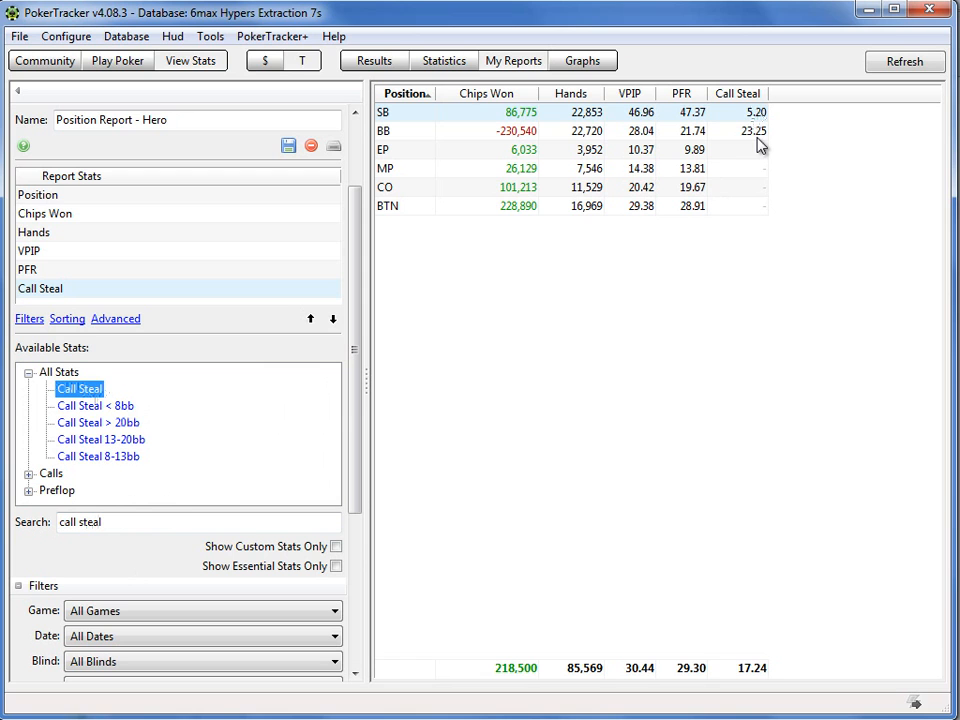
pyautogui.moveTo(758, 140)
pyautogui.moveTo(485, 191)
# Step: Search the available stats for "att" and add Att To Steal - LP and Att To Steal - SB to the report
pyautogui.doubleClick(150, 519)
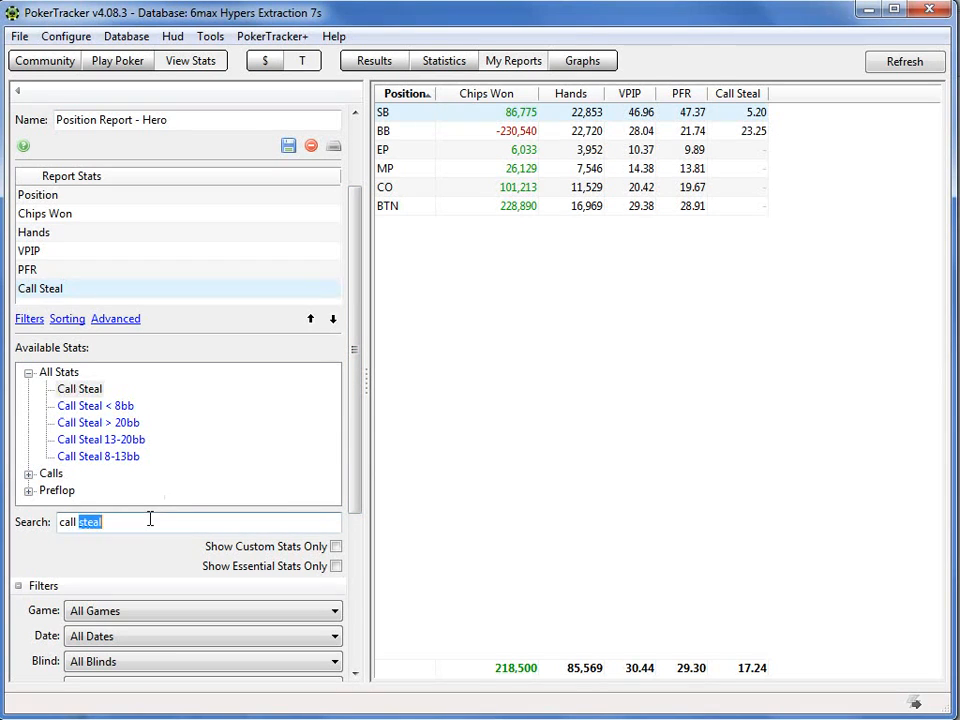
pyautogui.click(150, 519)
pyautogui.press('BackSpace')
pyautogui.press('BackSpace')
pyautogui.press('BackSpace')
pyautogui.press('BackSpace')
pyautogui.press('BackSpace')
pyautogui.press('BackSpace')
pyautogui.press('BackSpace')
pyautogui.press('BackSpace')
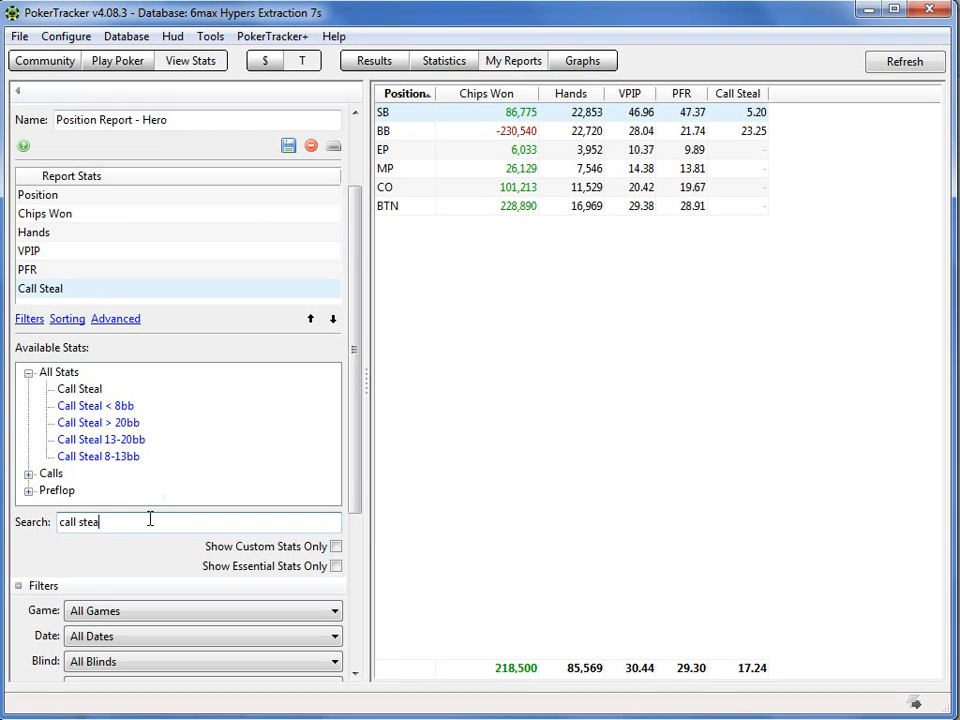
pyautogui.press('BackSpace')
pyautogui.press('BackSpace')
pyautogui.write('attempt')
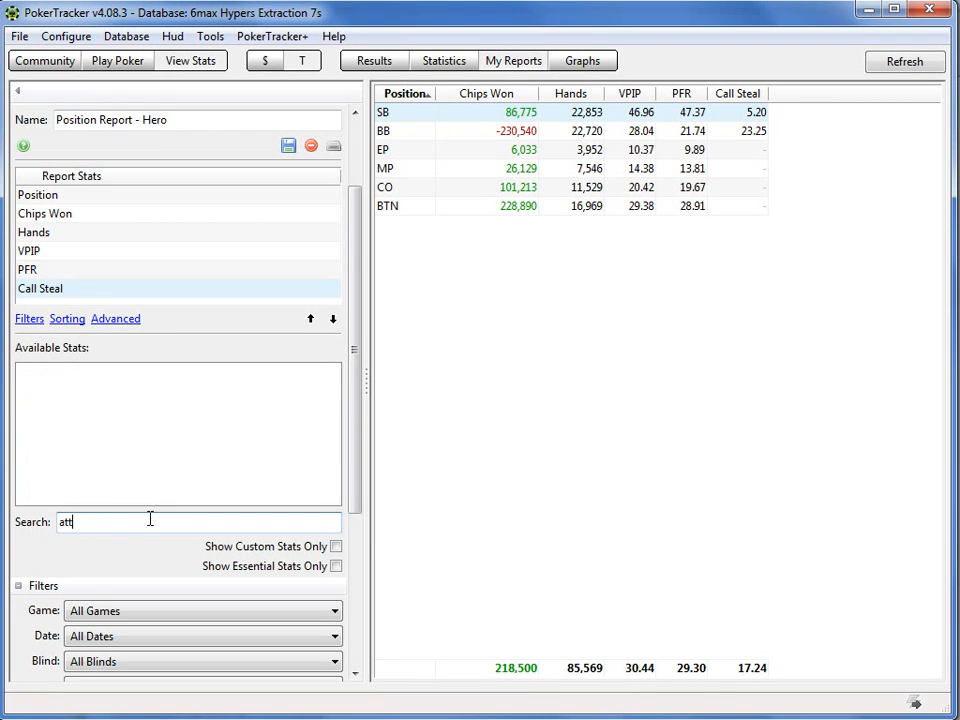
pyautogui.press('BackSpace')
pyautogui.press('BackSpace')
pyautogui.press('BackSpace')
pyautogui.press('BackSpace')
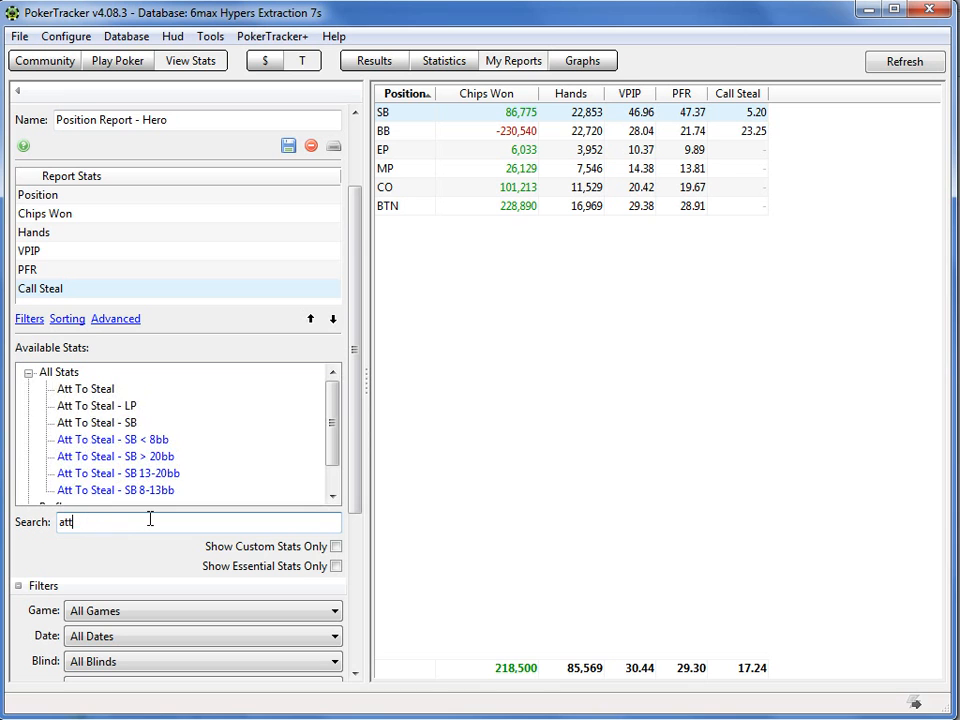
pyautogui.doubleClick(98, 410)
pyautogui.doubleClick(97, 424)
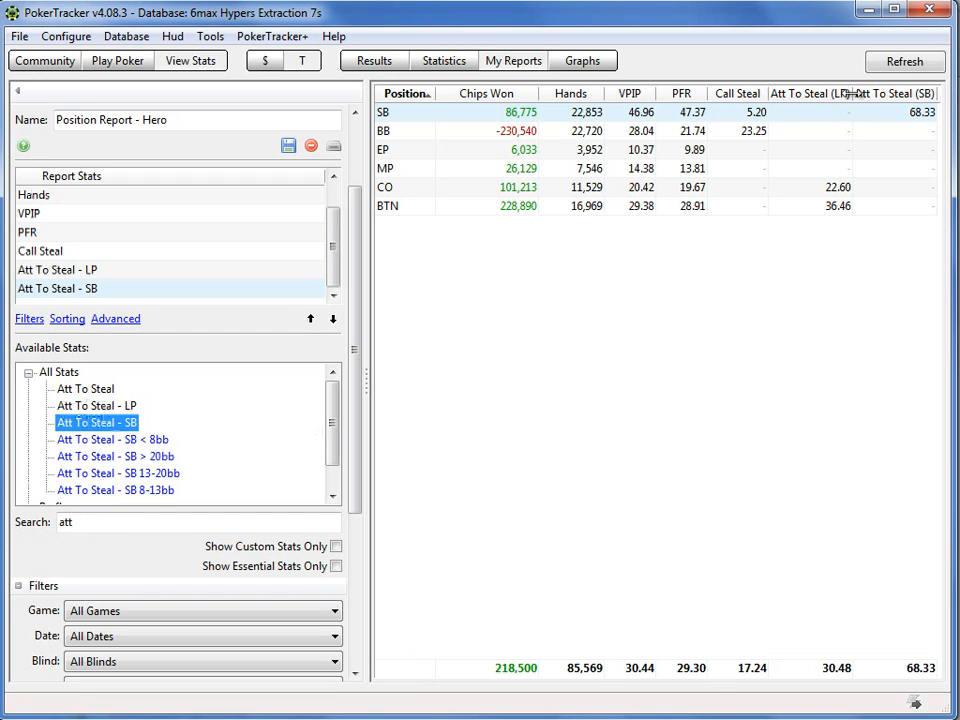
# Step: Narrow the Att To Steal (LP) column in the report results table
pyautogui.moveTo(853, 92); pyautogui.dragTo(816, 92)
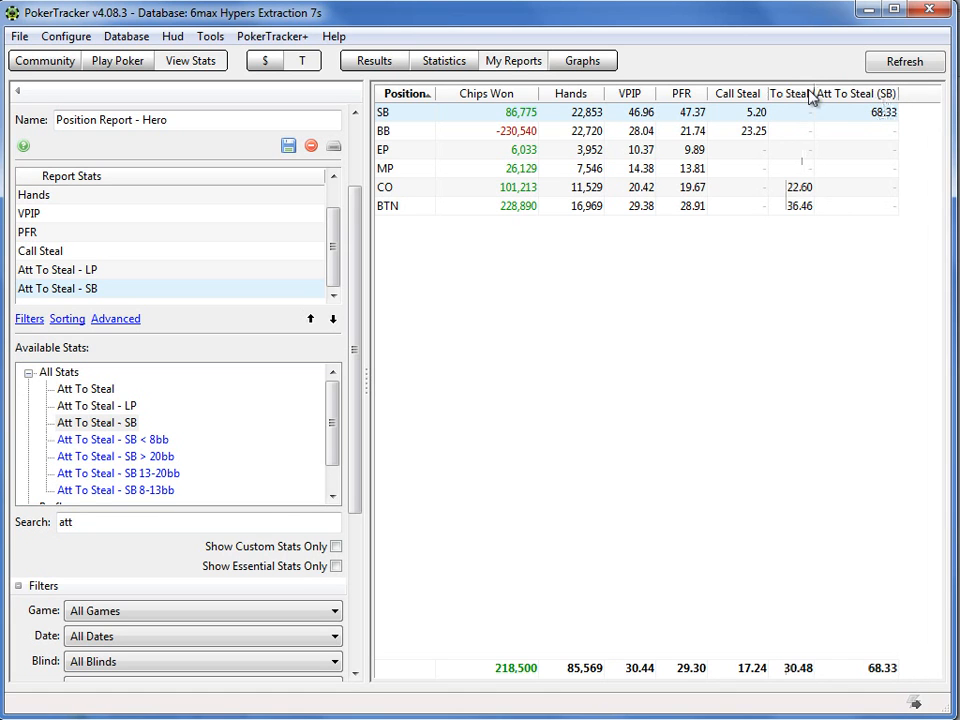
pyautogui.moveTo(818, 92); pyautogui.dragTo(832, 90)
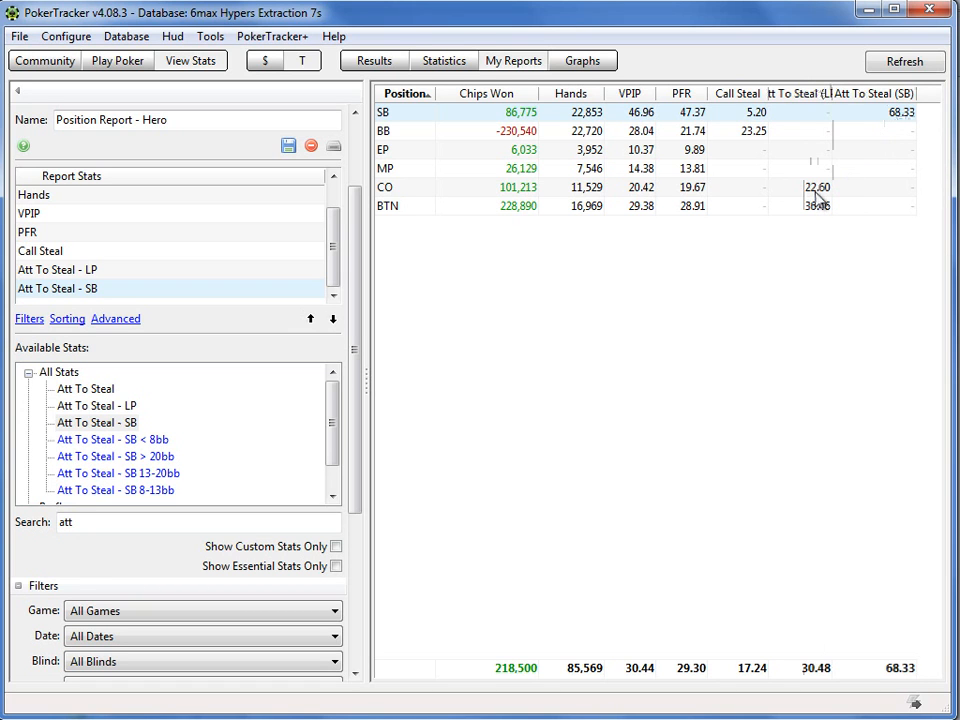
pyautogui.moveTo(816, 196)
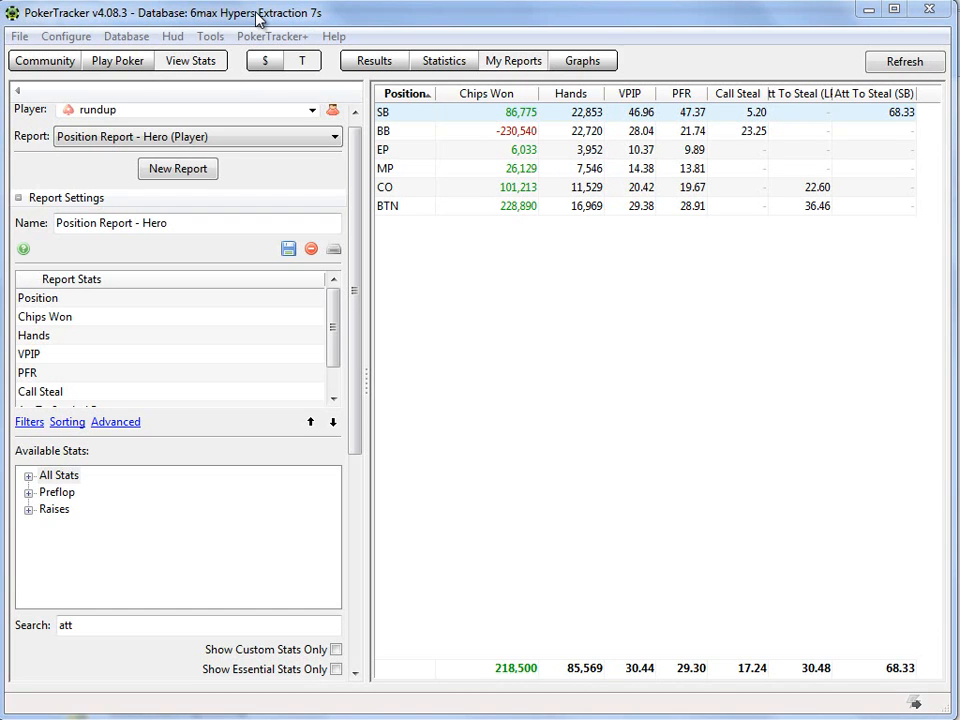
# Step: Start a new player report and name it "Finish Position - Hero"
pyautogui.click(355, 112)
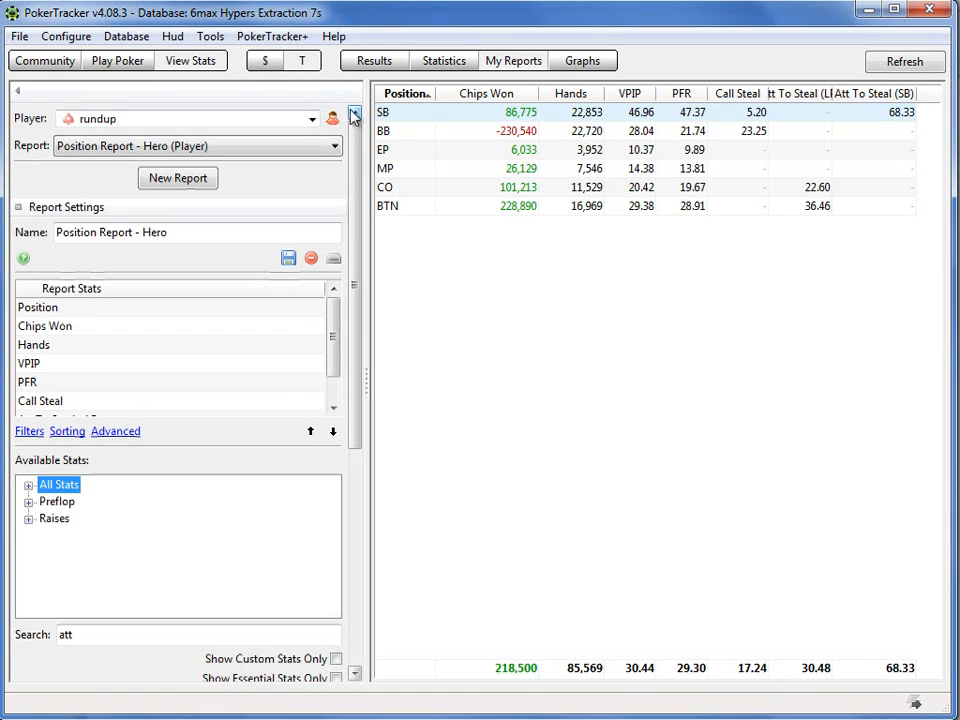
pyautogui.click(204, 182)
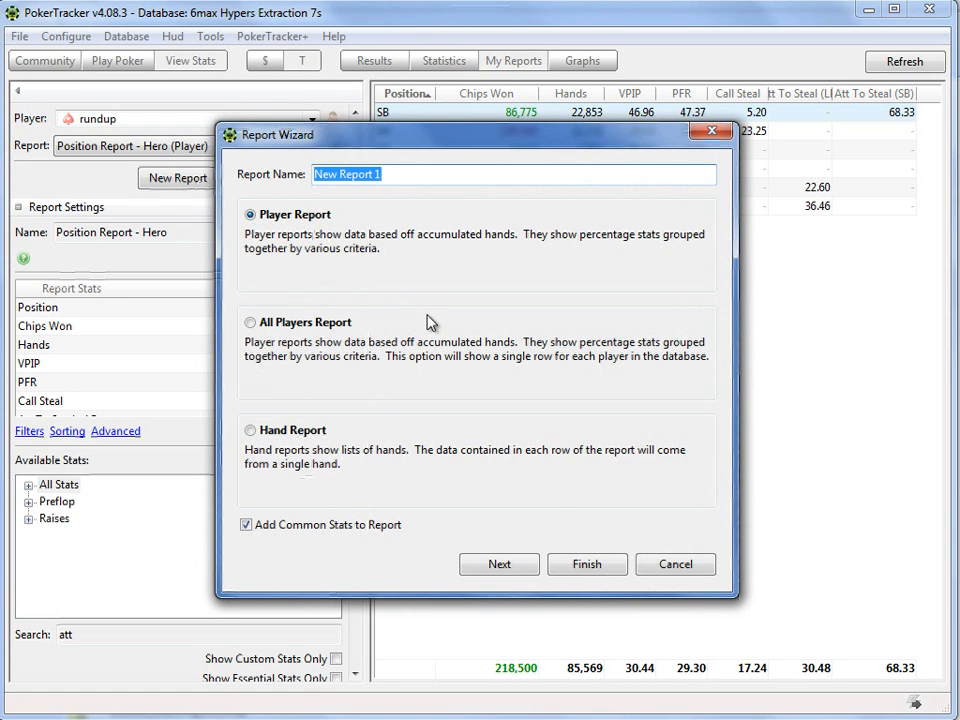
pyautogui.write('Chip')
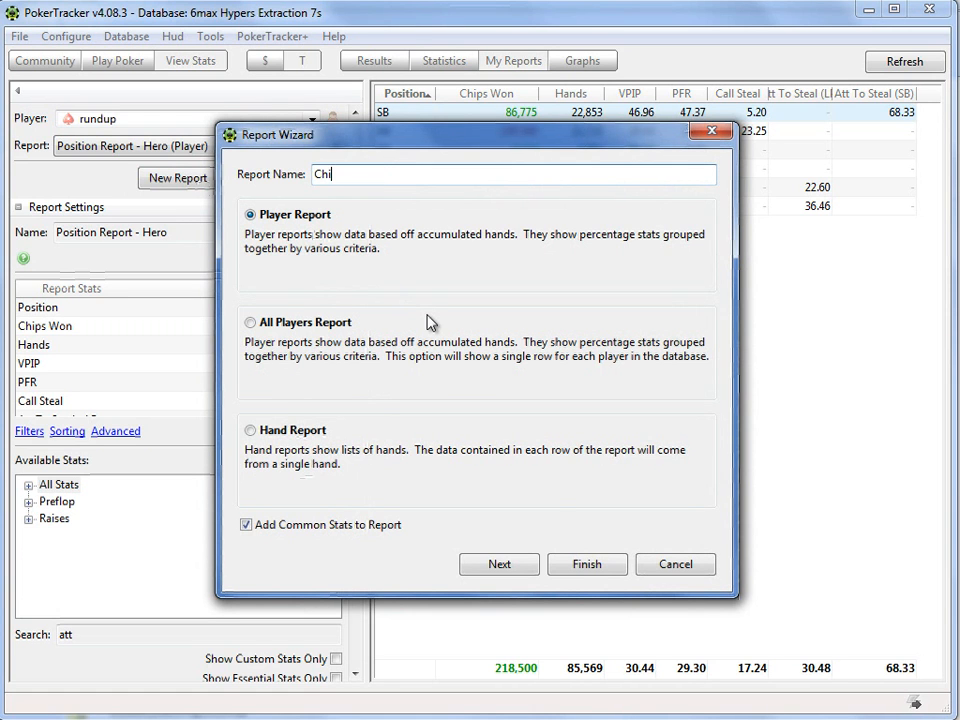
pyautogui.press('BackSpace')
pyautogui.press('BackSpace')
pyautogui.press('BackSpace')
pyautogui.press('BackSpace')
pyautogui.write('Finish Position')
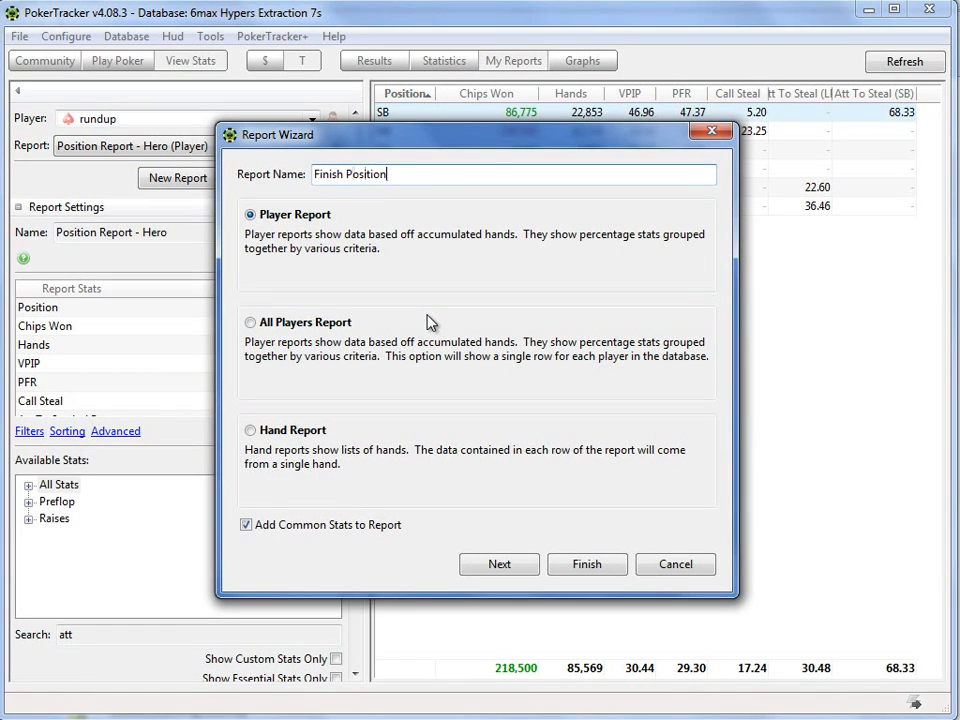
pyautogui.write(' - Hero')
# Step: Group the new report by Players Per Hand and create it
pyautogui.click(502, 566)
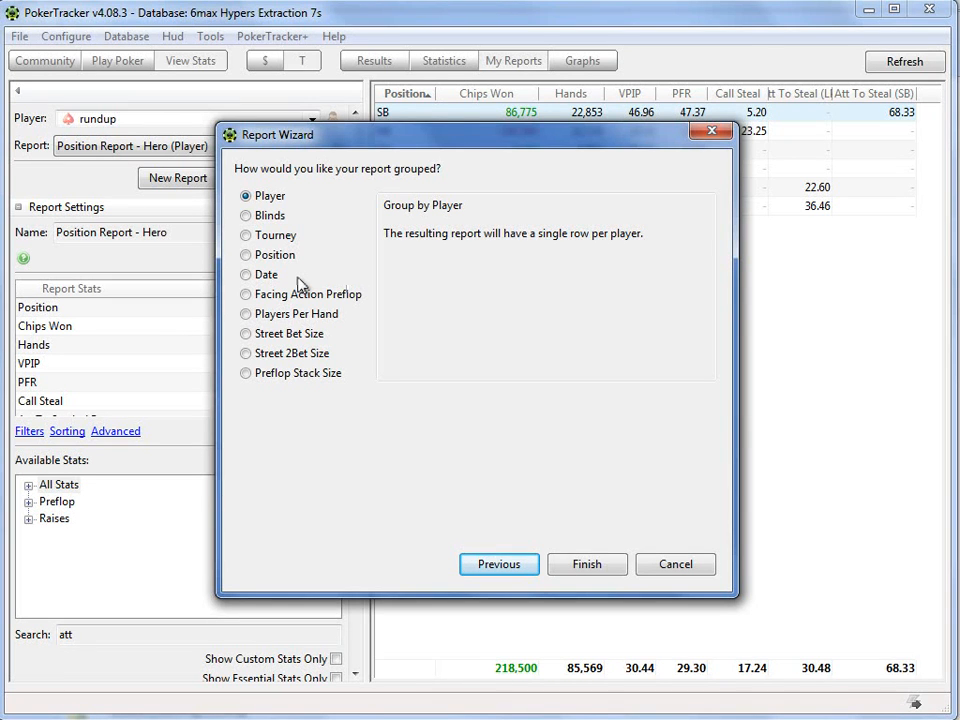
pyautogui.click(249, 313)
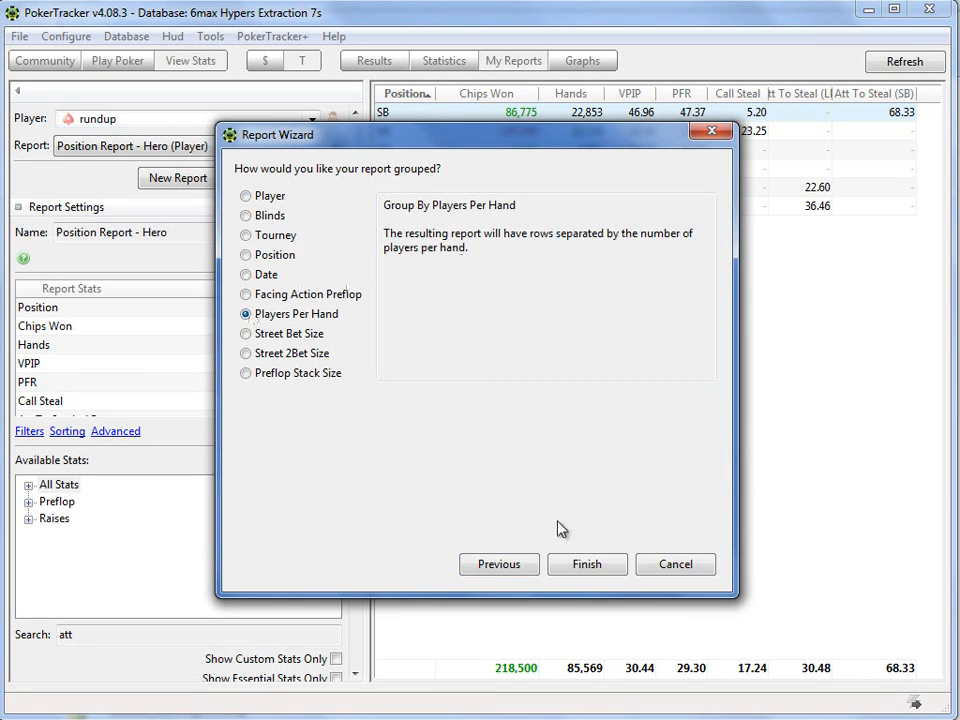
pyautogui.click(585, 565)
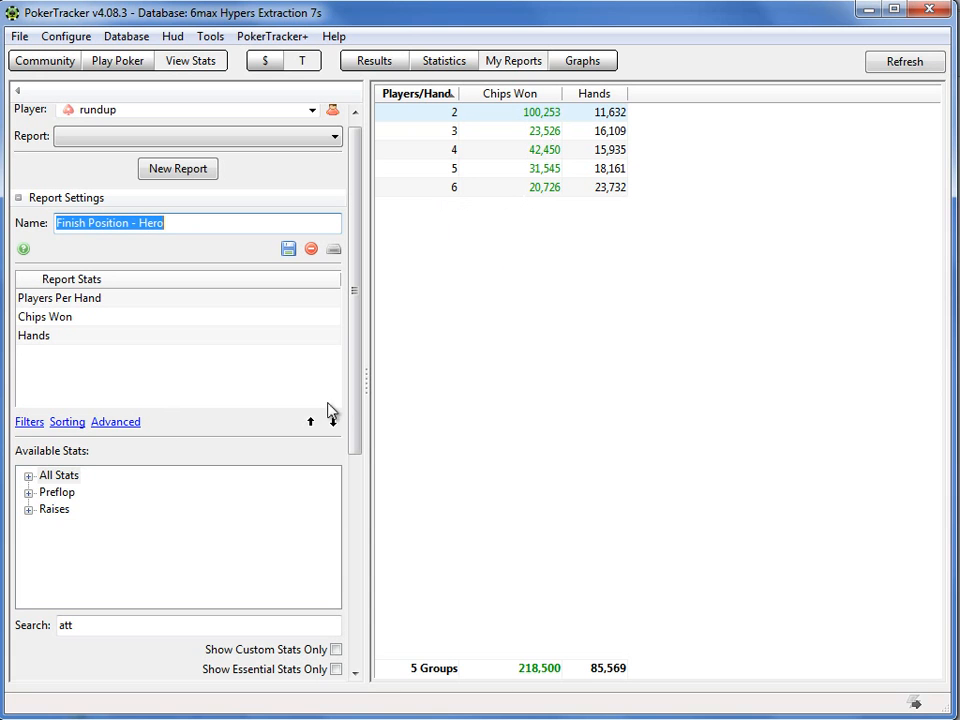
# Step: Search the available stats for "all" and add All-In Equity Adjusted to the Finish Position report
pyautogui.moveTo(352, 412); pyautogui.dragTo(354, 482)
pyautogui.scroll(1, 266, 506)
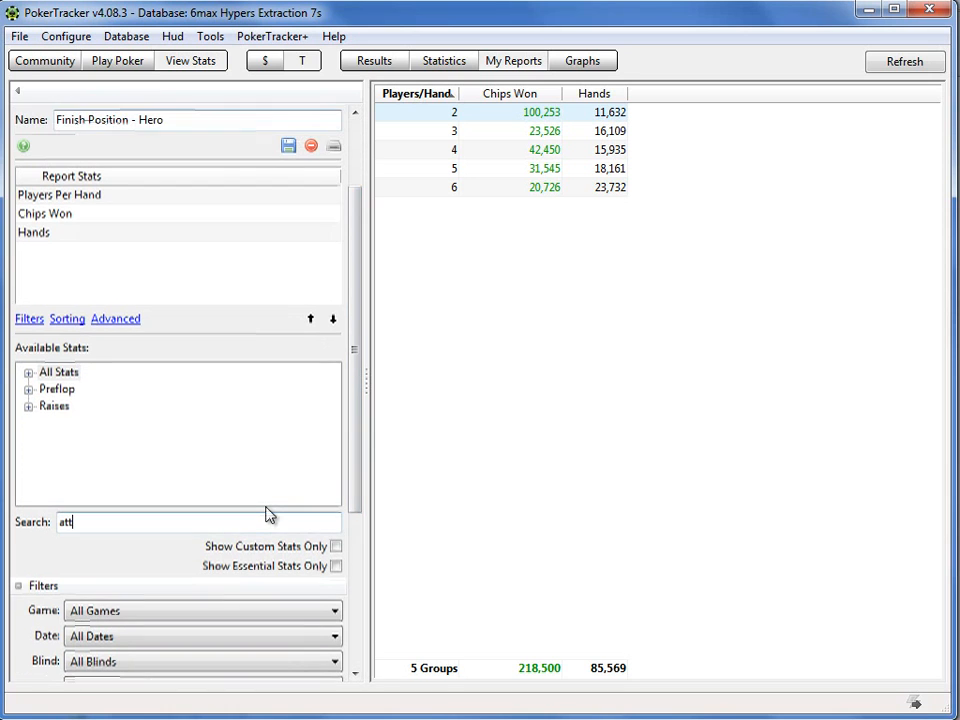
pyautogui.press('BackSpace')
pyautogui.press('BackSpace')
pyautogui.press('BackSpace')
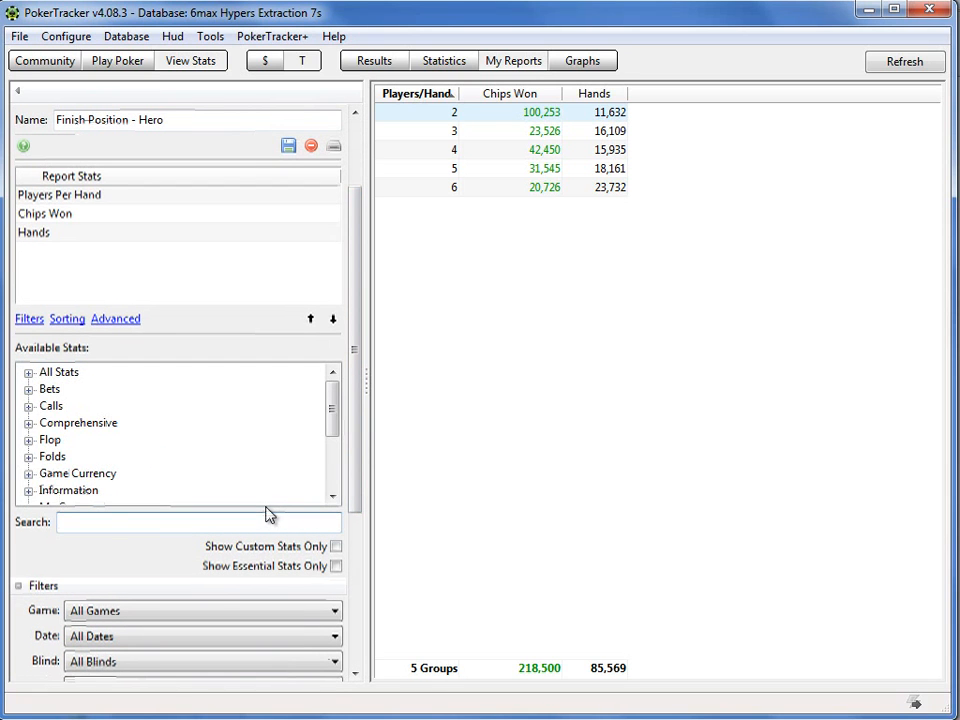
pyautogui.write('all')
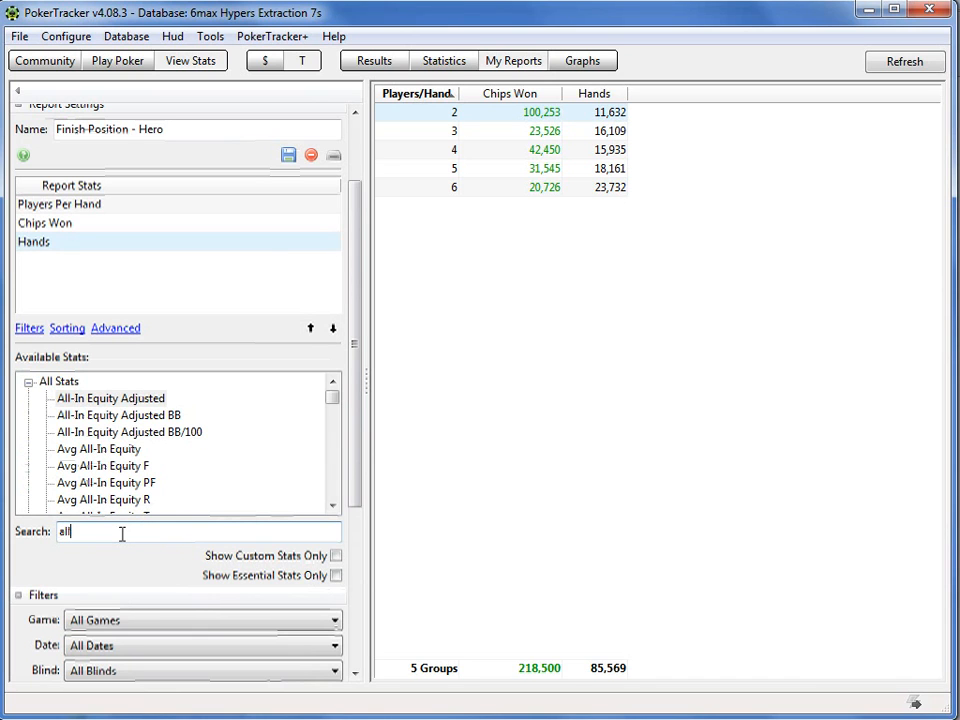
pyautogui.doubleClick(121, 400)
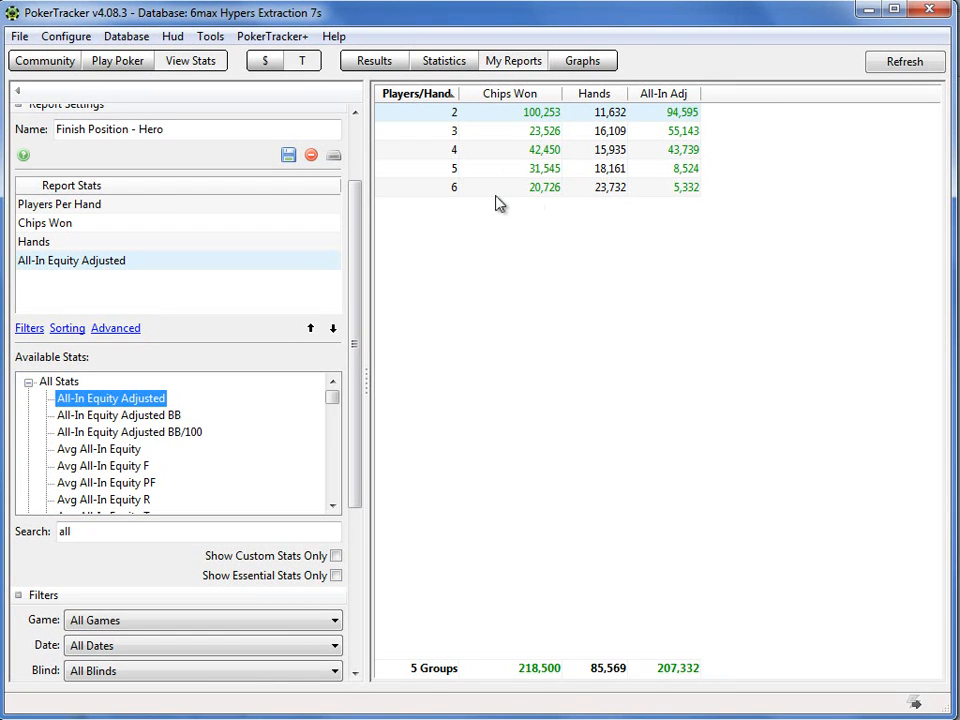
pyautogui.moveTo(498, 203)
pyautogui.moveTo(688, 193)
pyautogui.moveTo(562, 227)
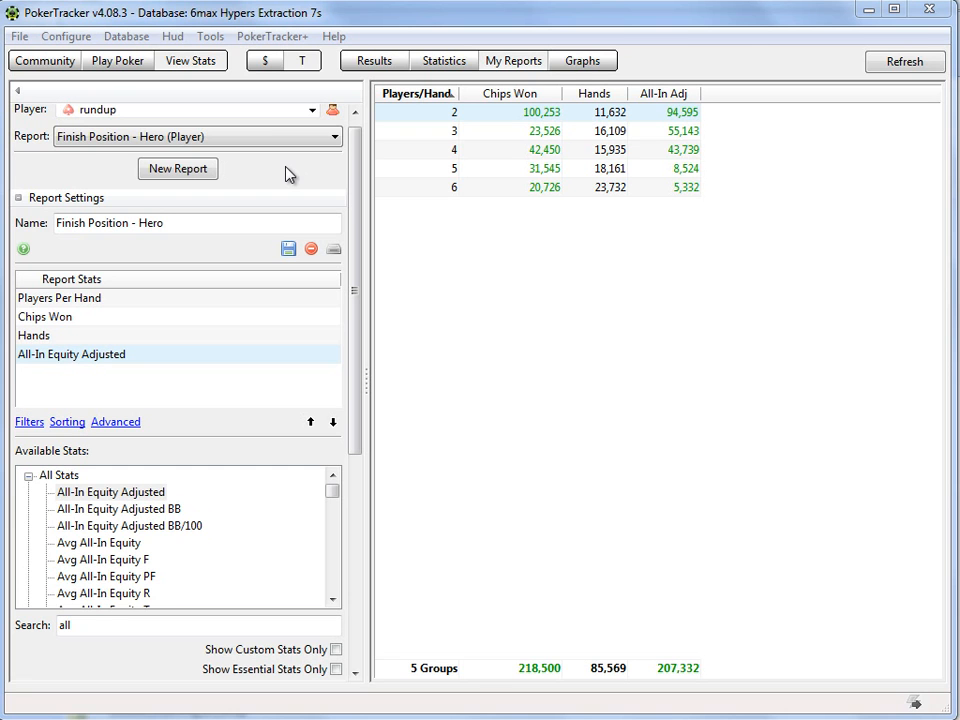
pyautogui.moveTo(353, 164); pyautogui.dragTo(356, 147)
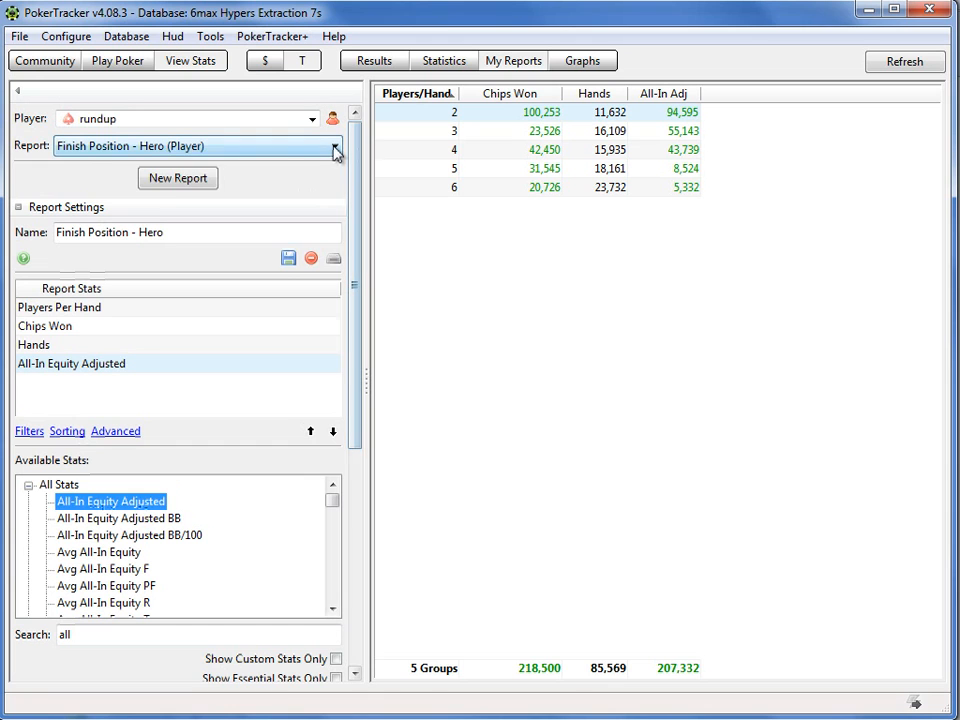
pyautogui.click(335, 147)
pyautogui.click(335, 148)
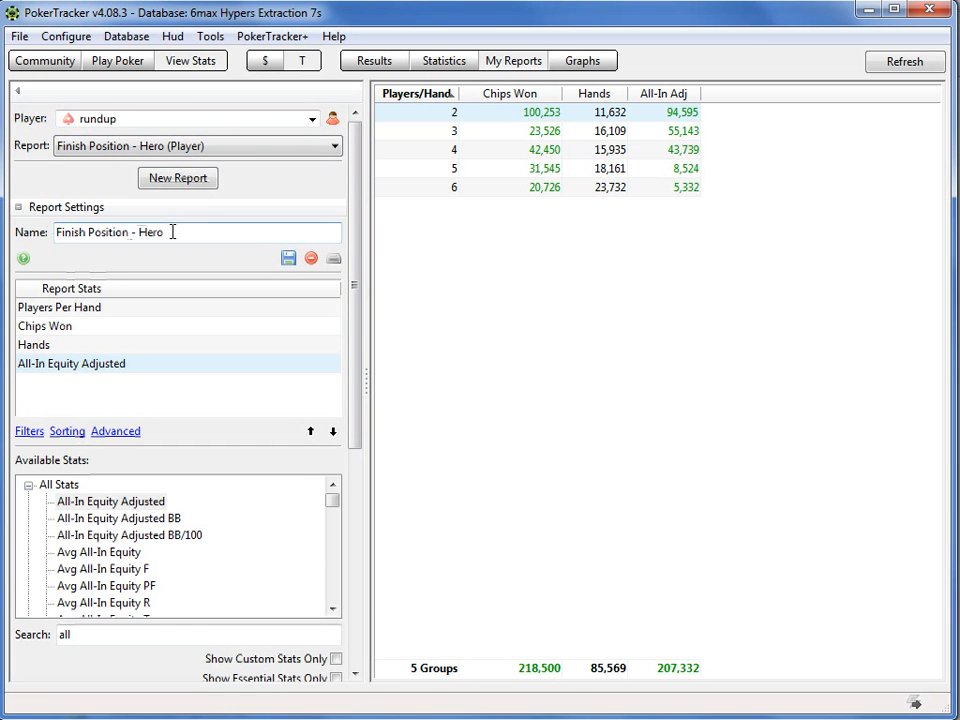
# Step: Start another new report without saving changes to the current one, and choose Hand Report as its type
pyautogui.click(180, 182)
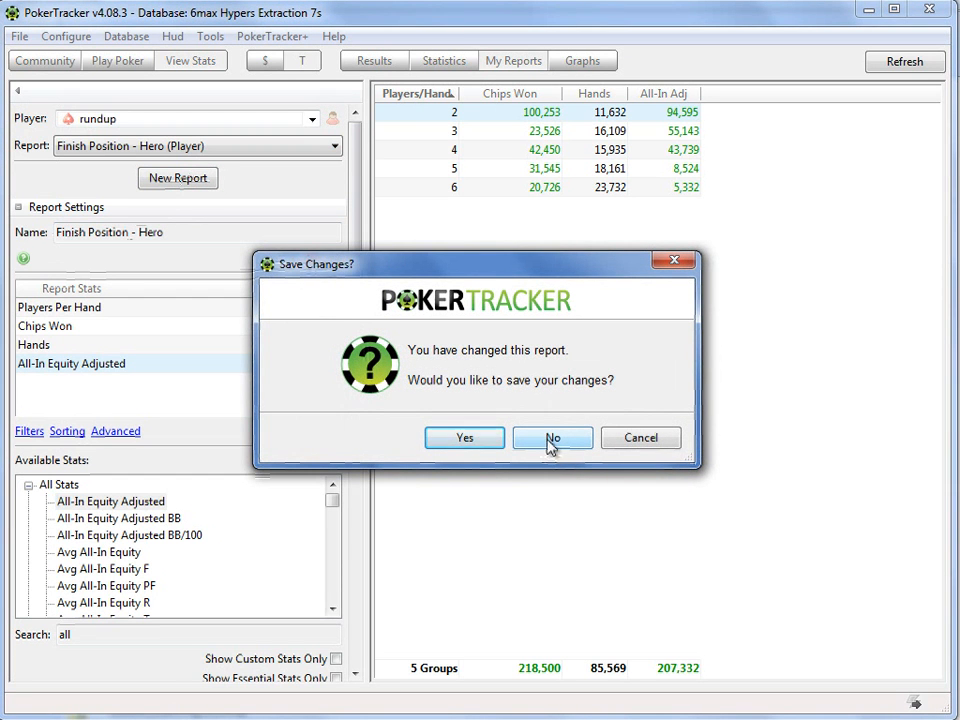
pyautogui.click(550, 445)
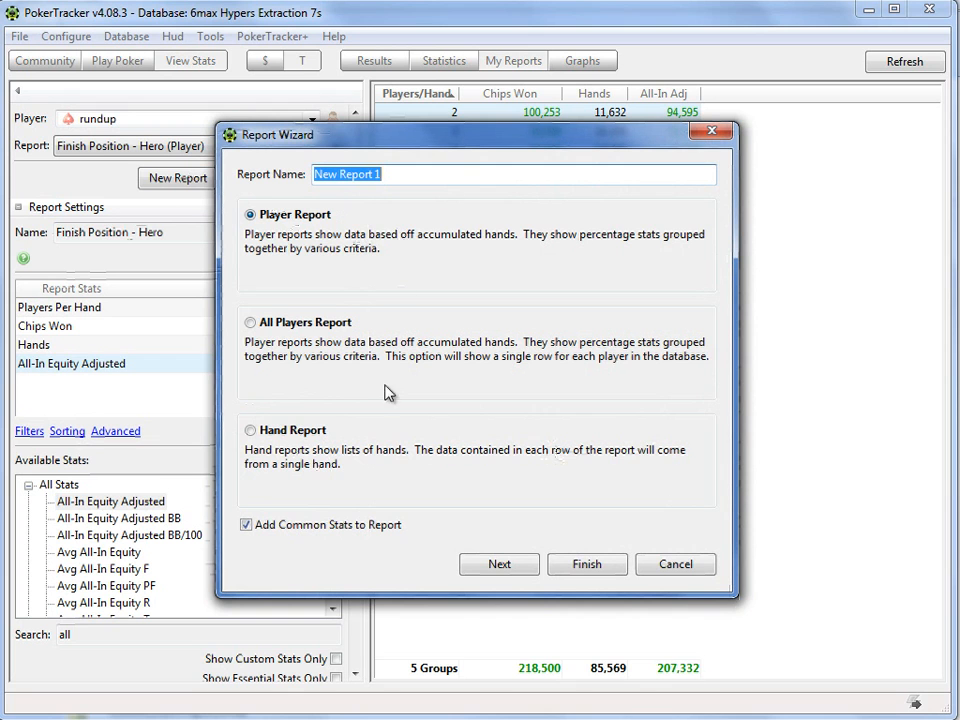
pyautogui.click(512, 565)
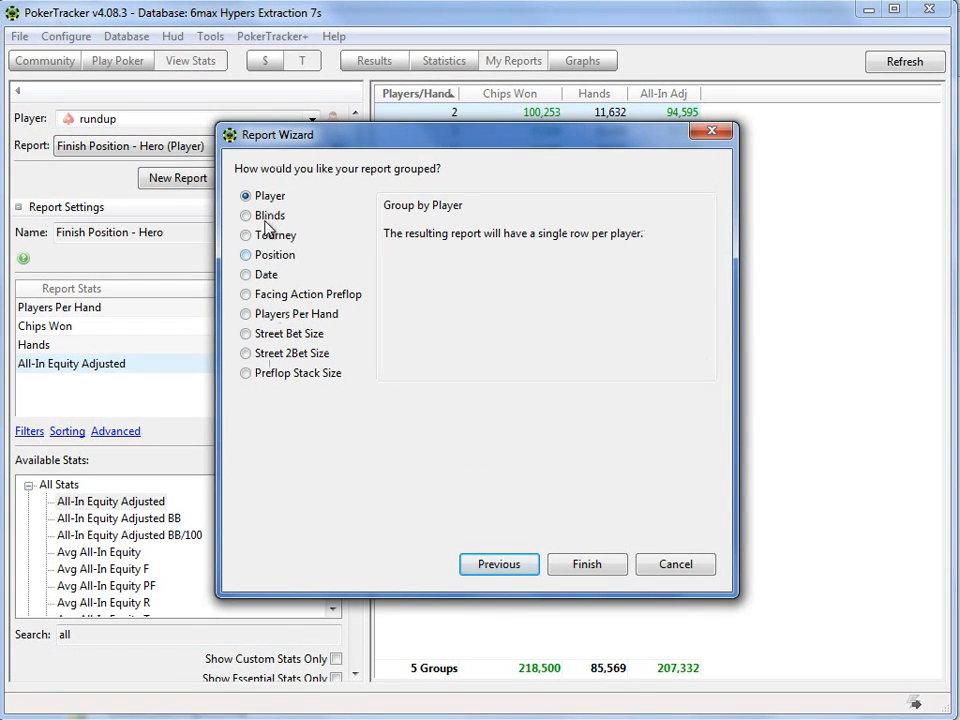
pyautogui.click(504, 566)
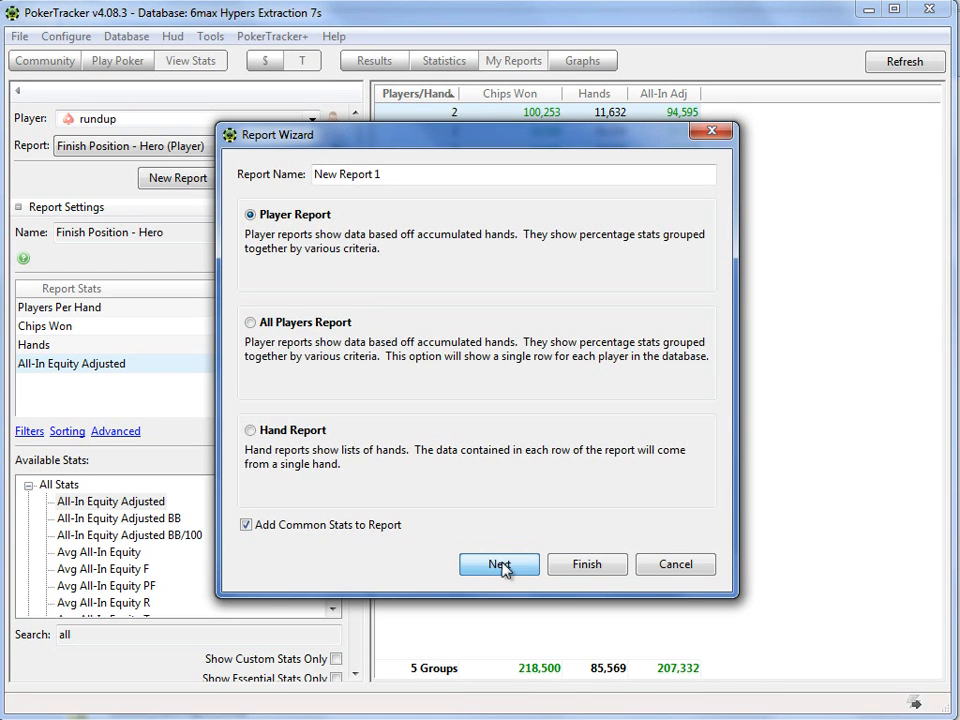
pyautogui.click(266, 437)
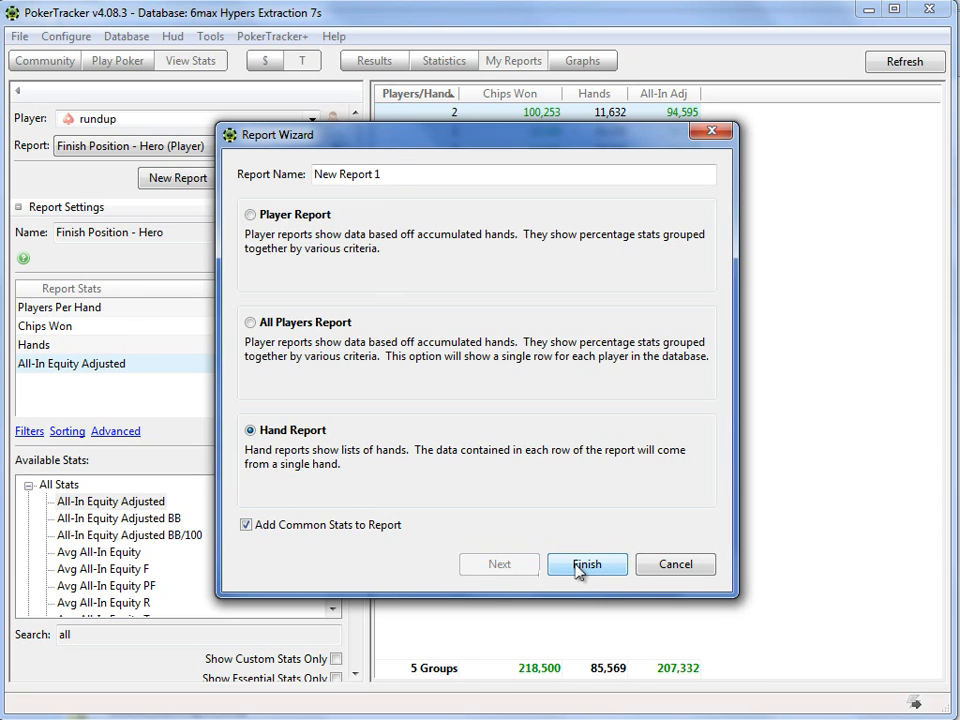
# Step: Name the new hand report "Hand Report - Hero" and create it with the common stats included
pyautogui.click(394, 180)
pyautogui.doubleClick(395, 180)
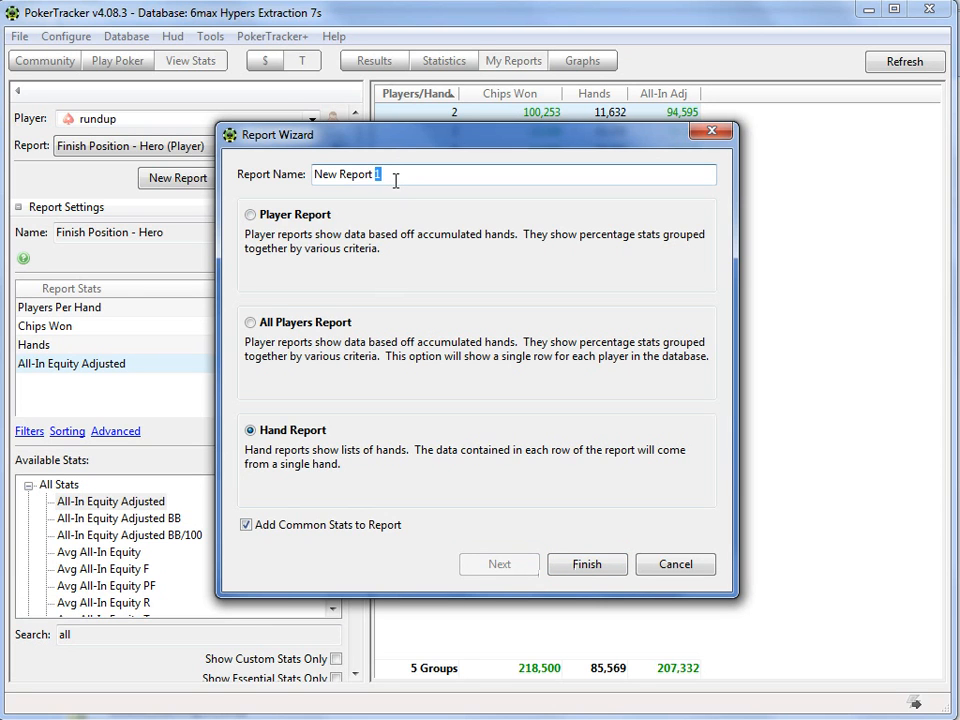
pyautogui.moveTo(394, 180); pyautogui.dragTo(317, 180)
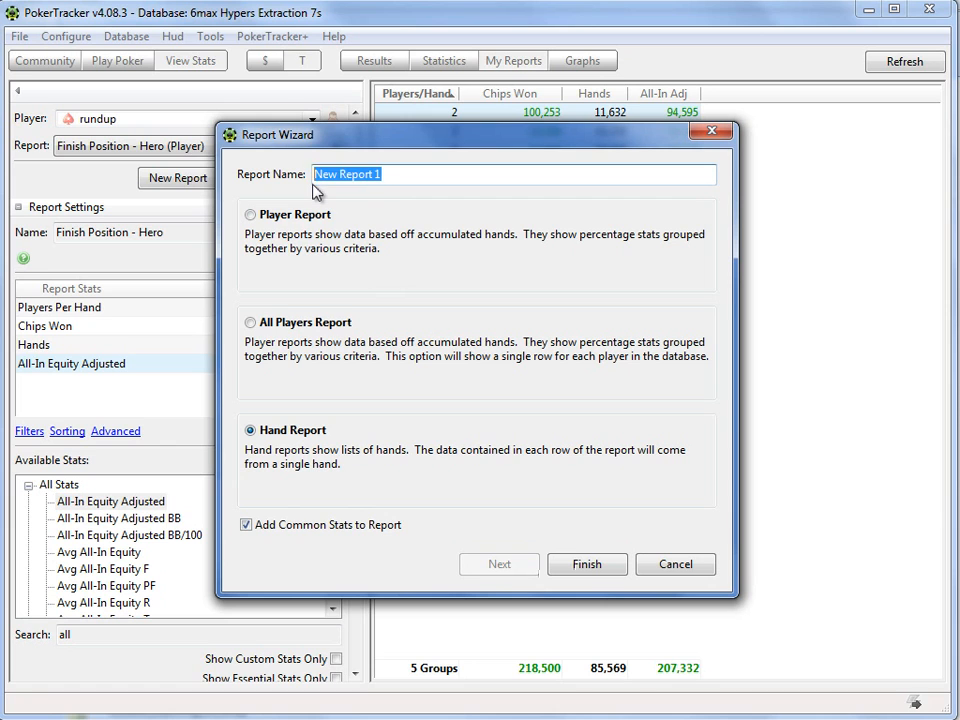
pyautogui.write('Hand Report - Hero')
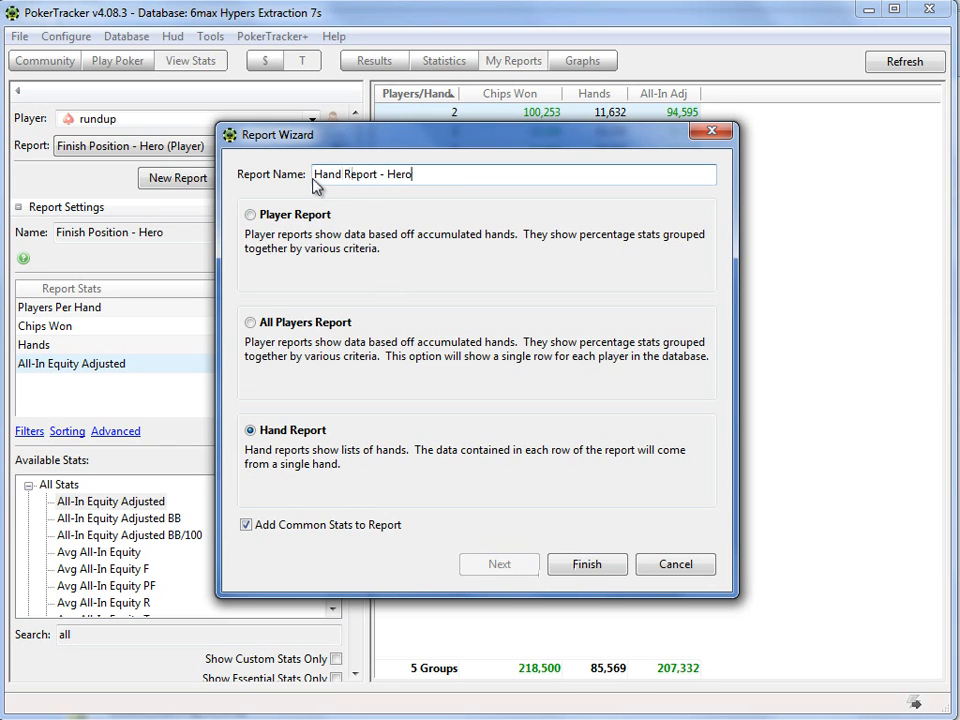
pyautogui.click(579, 569)
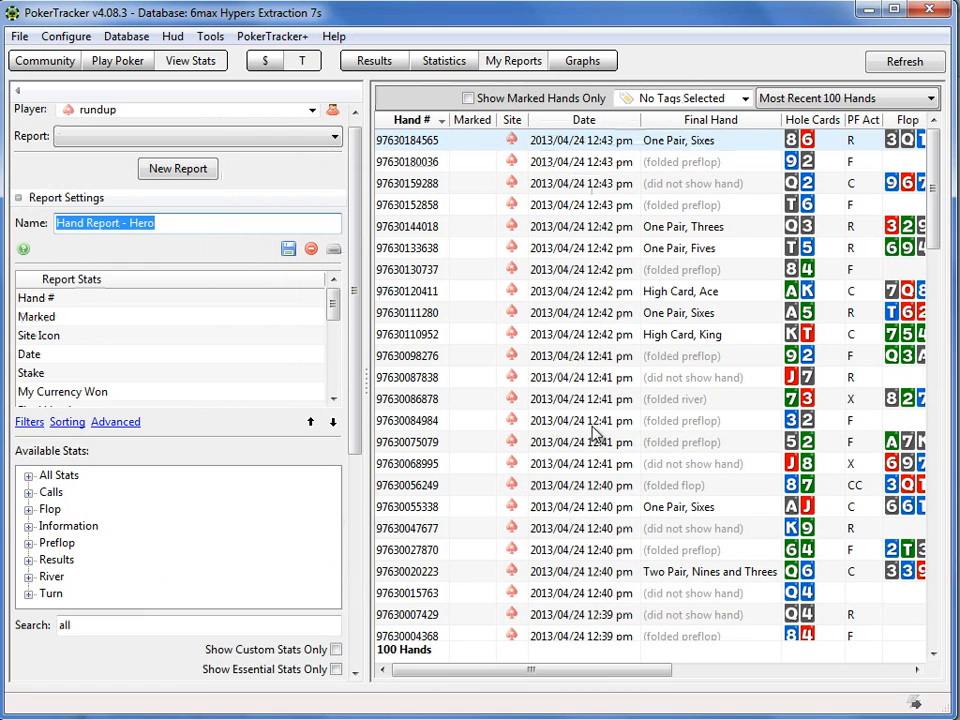
# Step: Apply the quick filter "600 - PS - SB - 12BB Shove - 6max Hyper" to the hand report and view its active conditions
pyautogui.moveTo(357, 393); pyautogui.dragTo(350, 600)
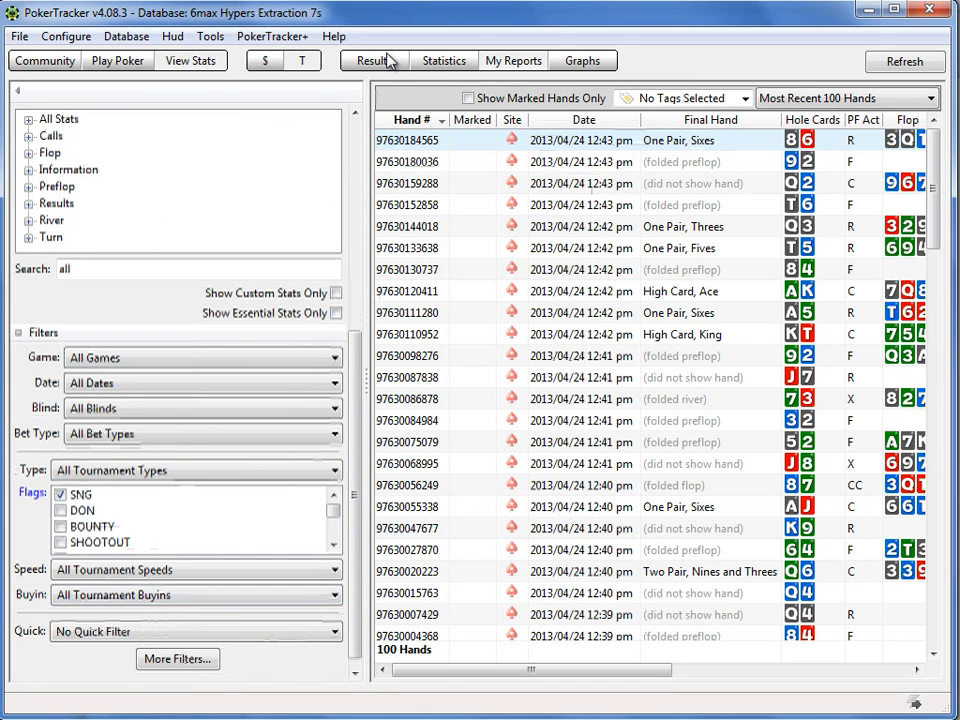
pyautogui.click(210, 641)
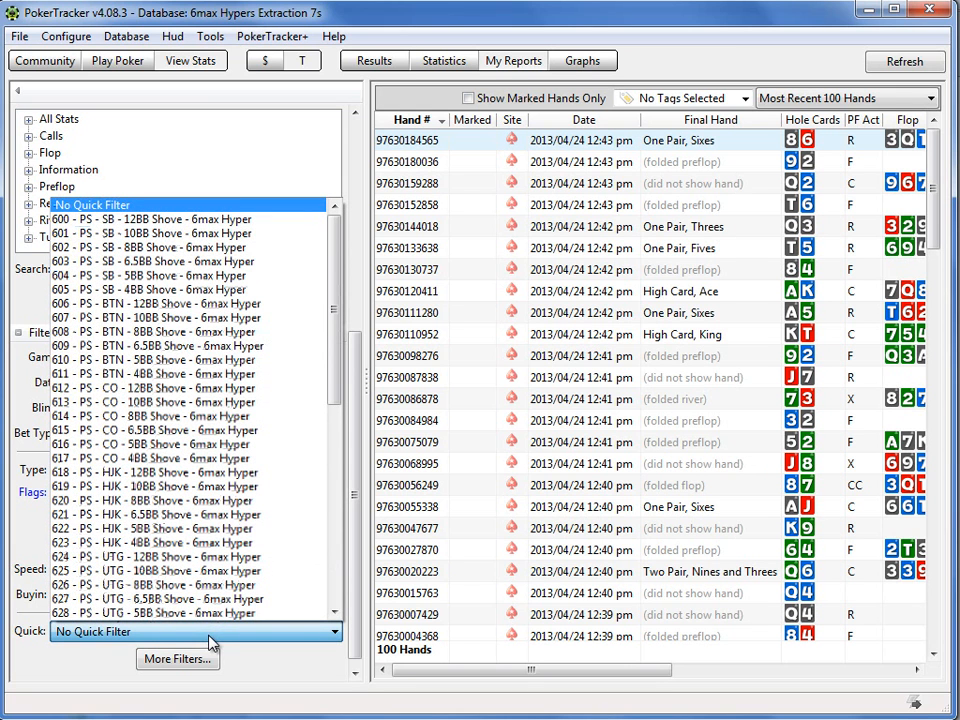
pyautogui.click(188, 218)
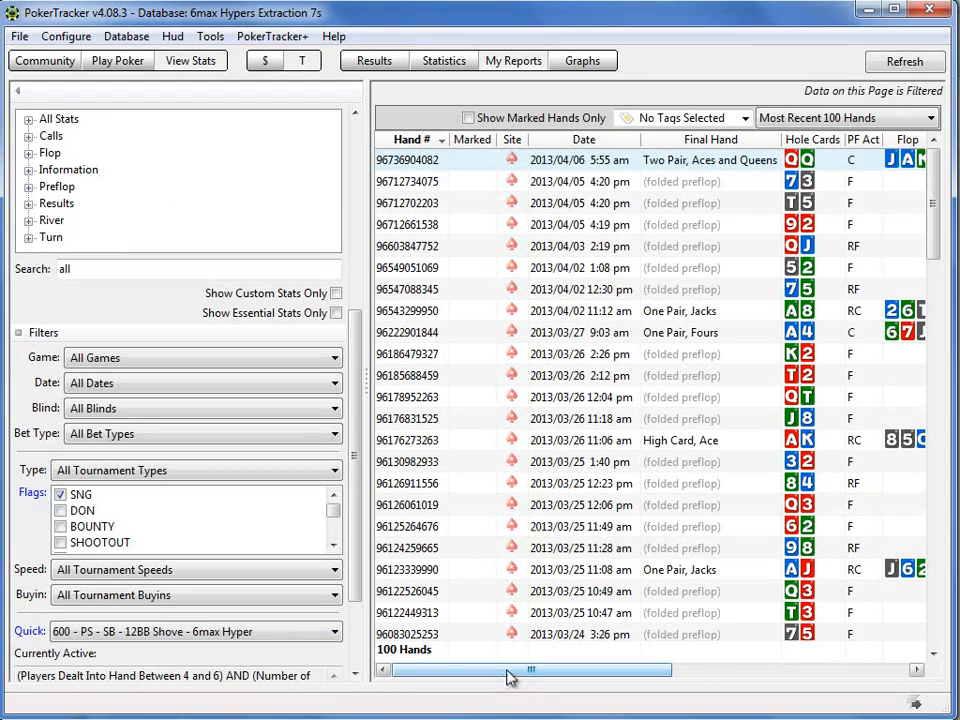
pyautogui.moveTo(561, 675); pyautogui.dragTo(493, 671)
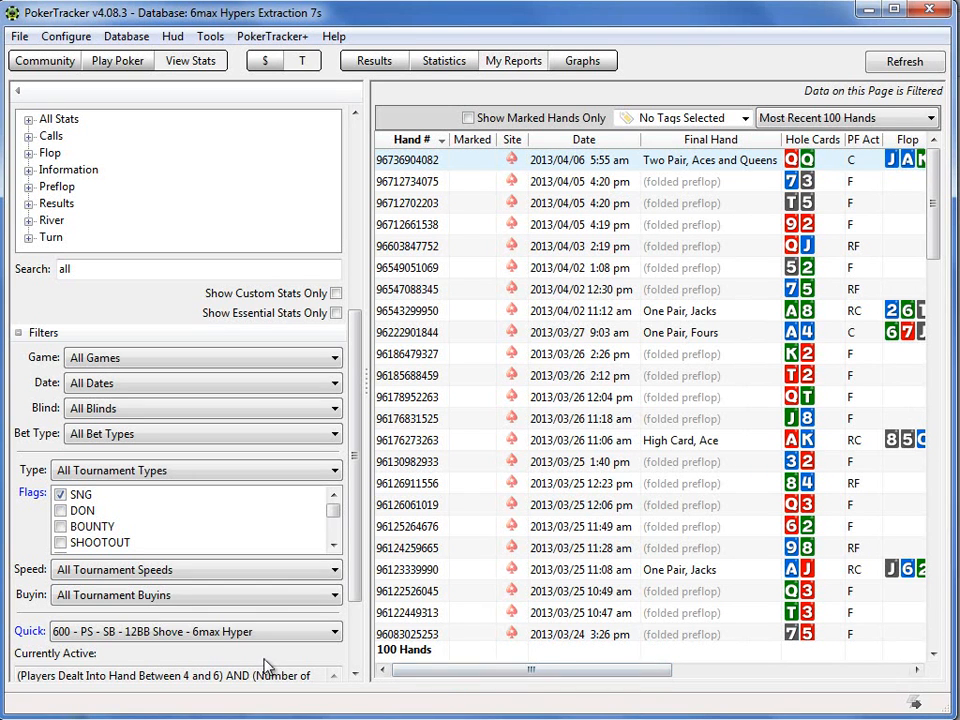
pyautogui.moveTo(357, 540); pyautogui.dragTo(355, 660)
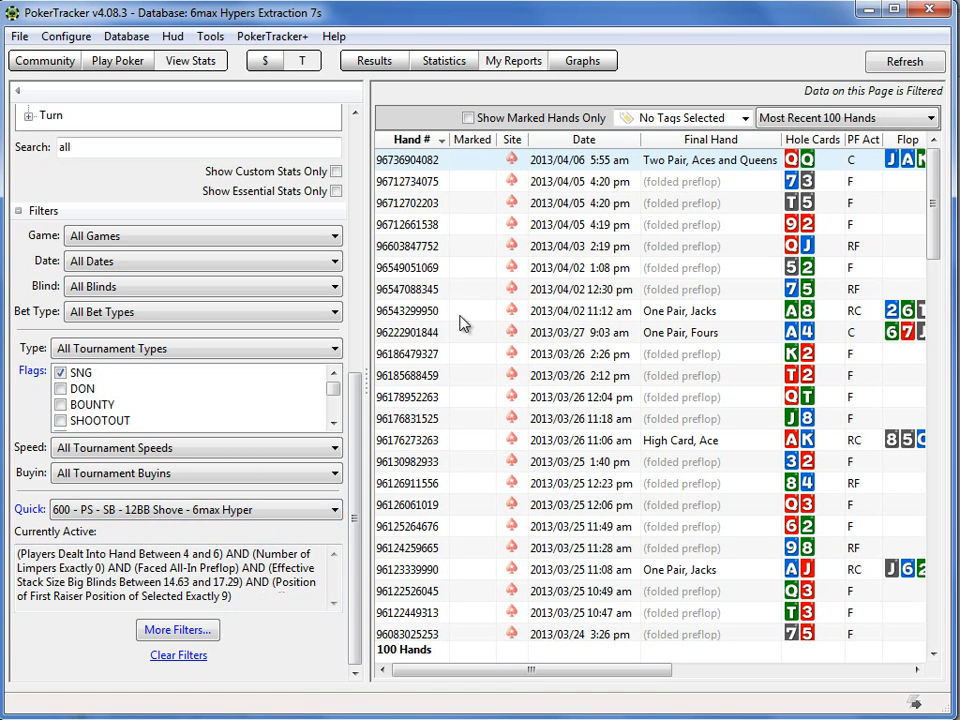
# Step: Select the first four hands in the filtered report and replay them
pyautogui.rightClick(430, 166)
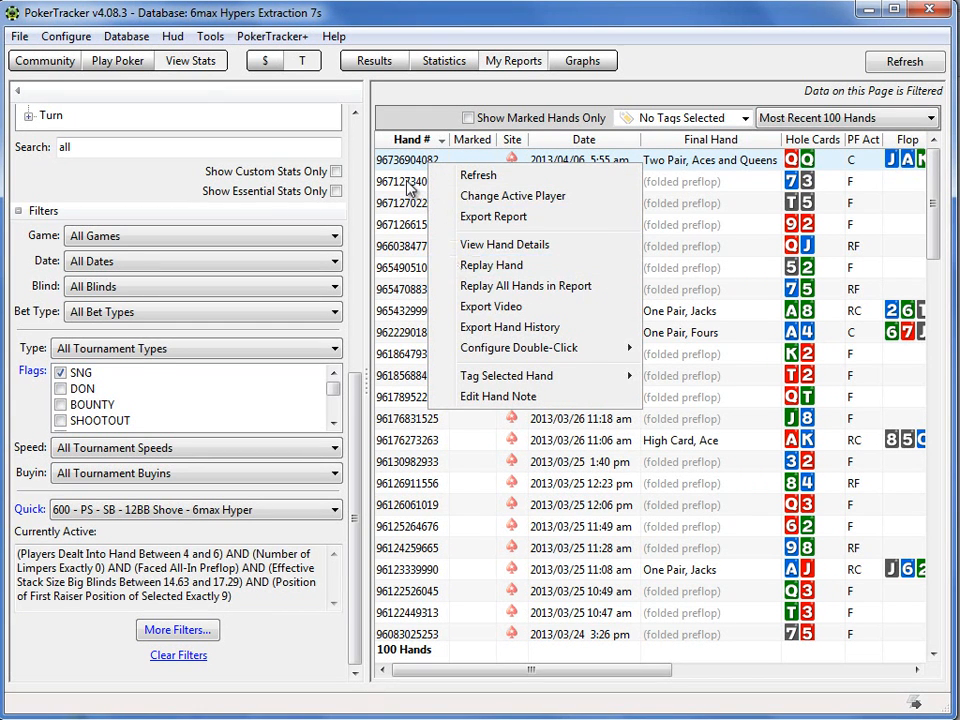
pyautogui.keyDown('ctrl'); pyautogui.click(407, 182); pyautogui.keyUp('ctrl')
pyautogui.keyDown('ctrl'); pyautogui.click(407, 198); pyautogui.keyUp('ctrl')
pyautogui.keyDown('ctrl'); pyautogui.click(407, 225); pyautogui.keyUp('ctrl')
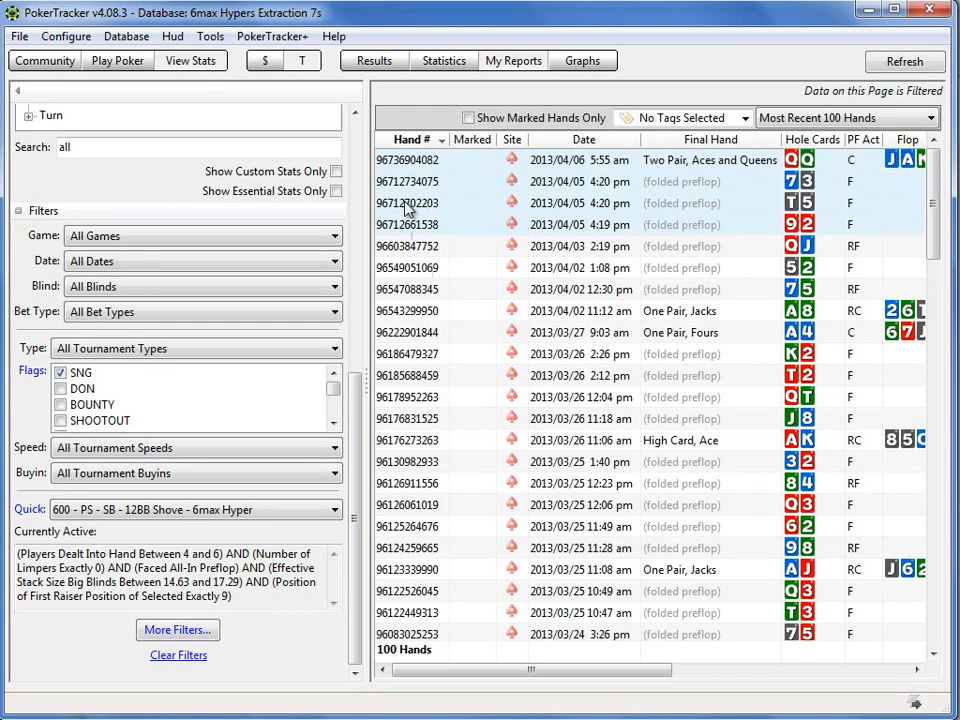
pyautogui.rightClick(427, 204)
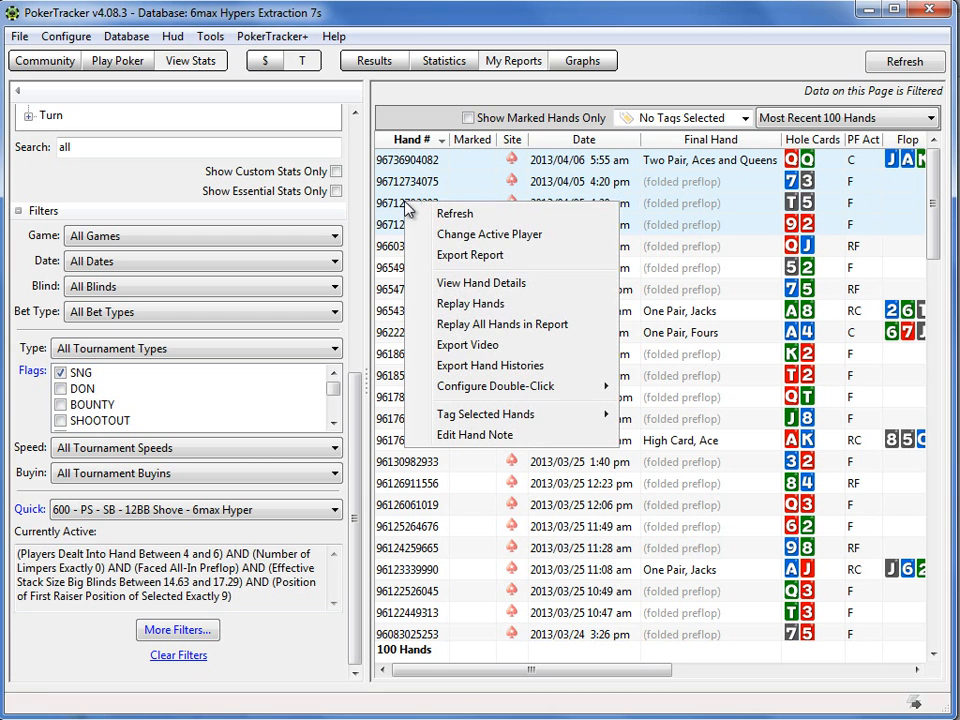
pyautogui.click(470, 304)
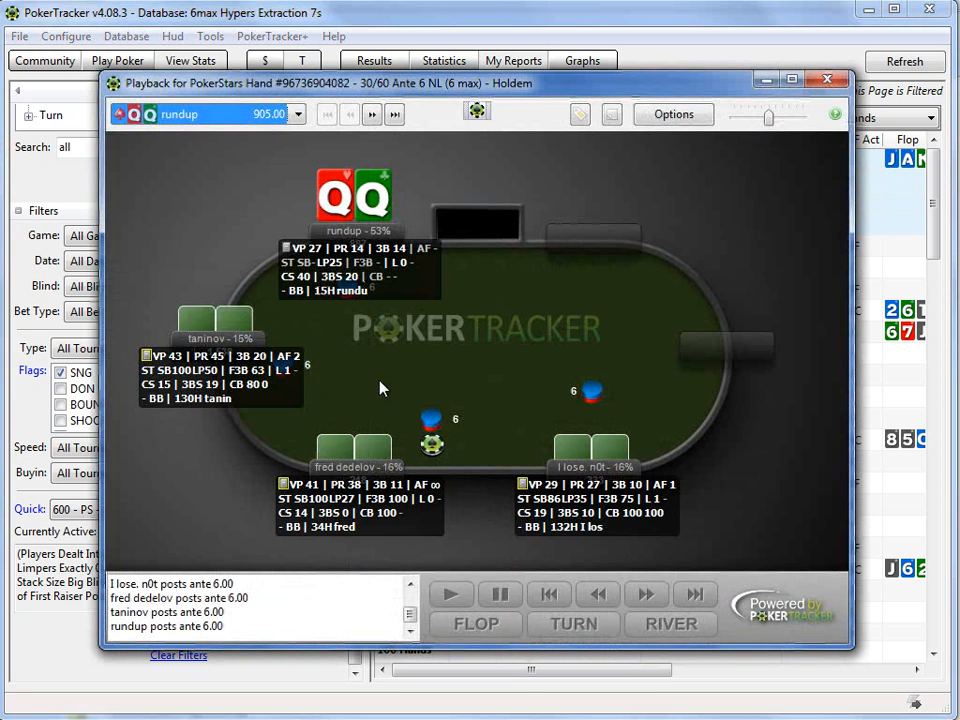
# Step: Disable the HUD in the replayer, step the first hand forward to the small blind's raise, and close the playback
pyautogui.click(477, 110)
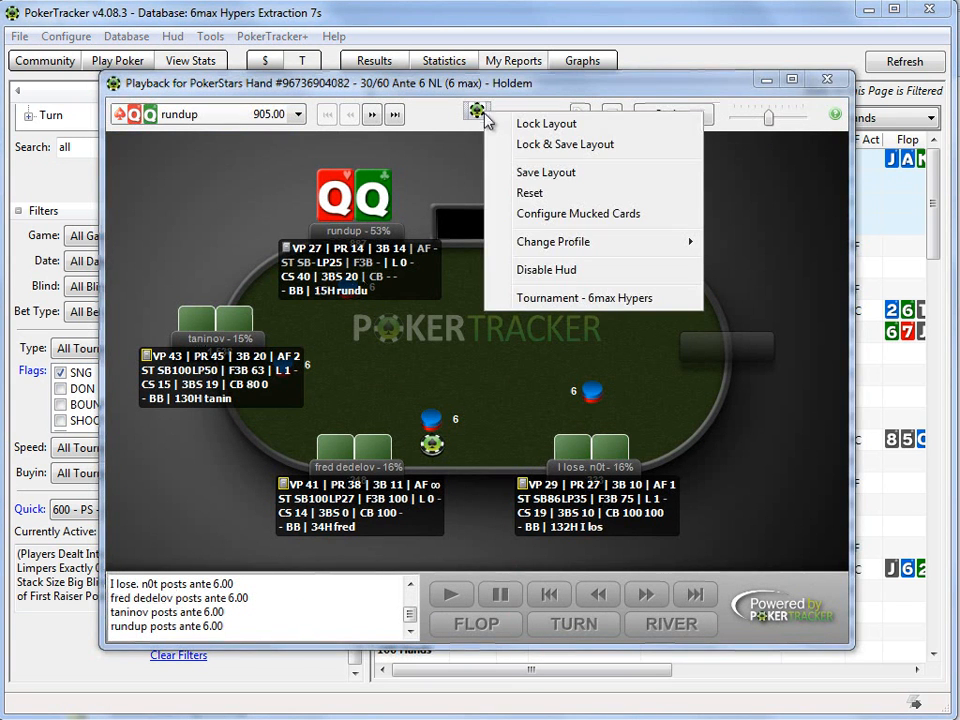
pyautogui.click(521, 270)
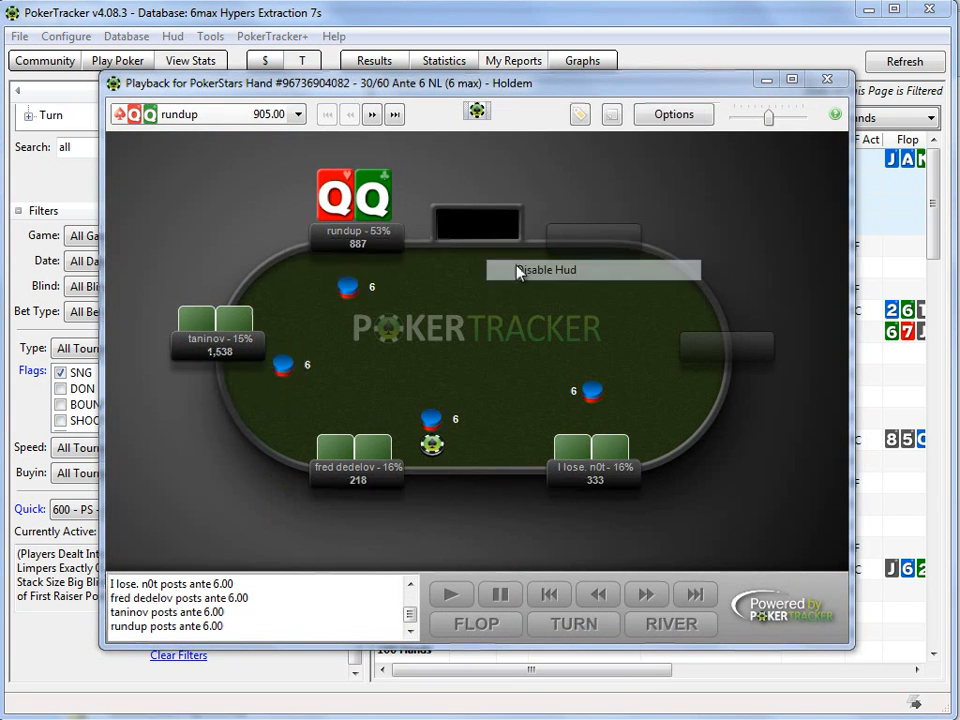
pyautogui.click(641, 595)
pyautogui.click(641, 595)
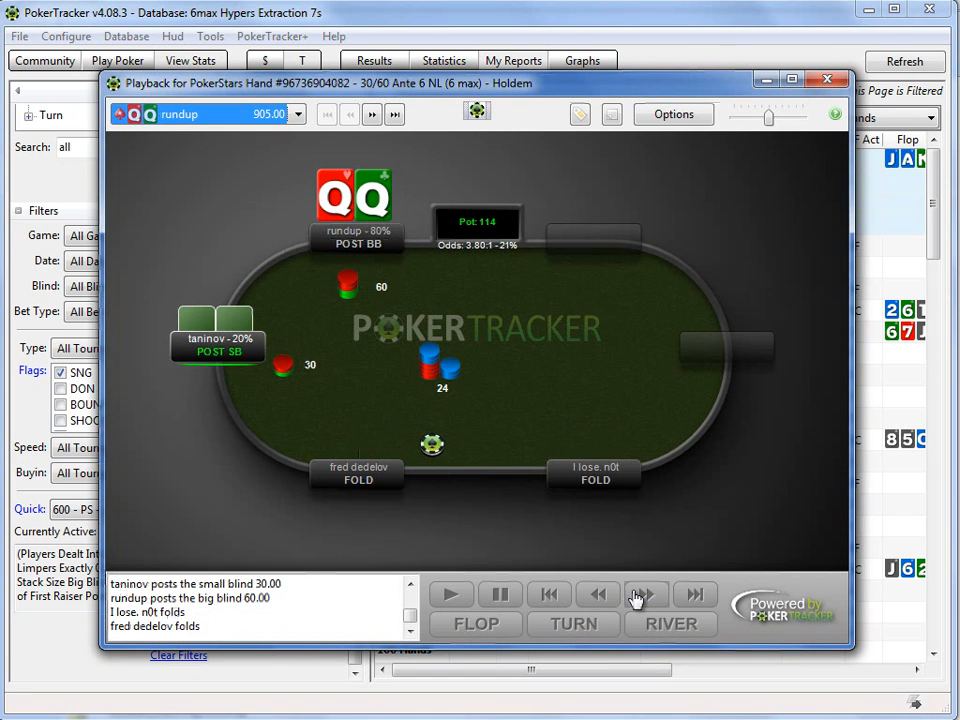
pyautogui.click(641, 595)
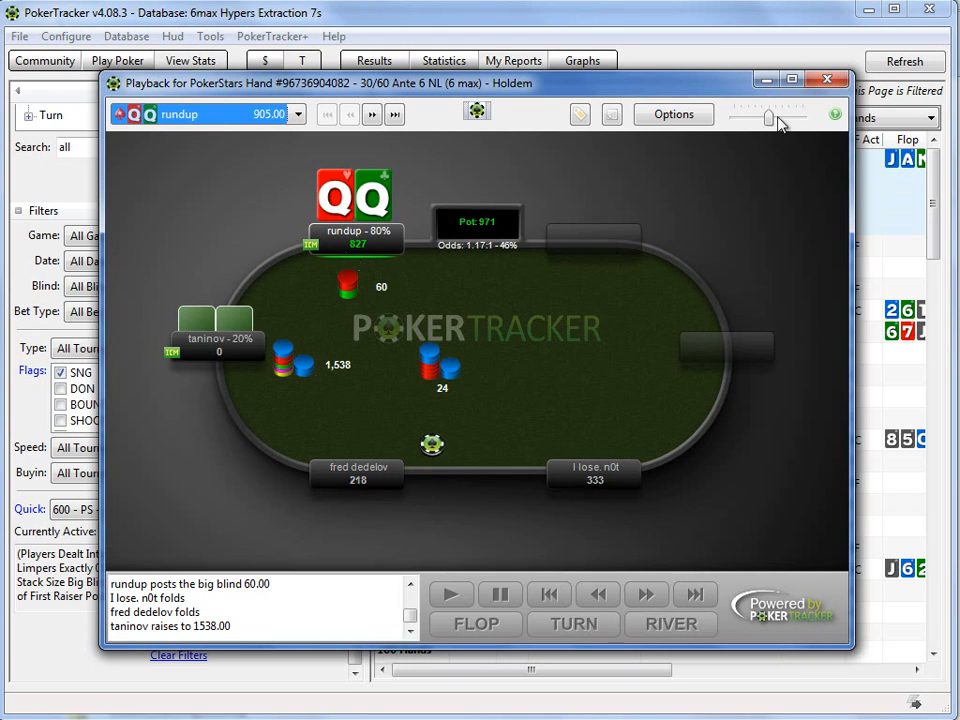
pyautogui.click(827, 80)
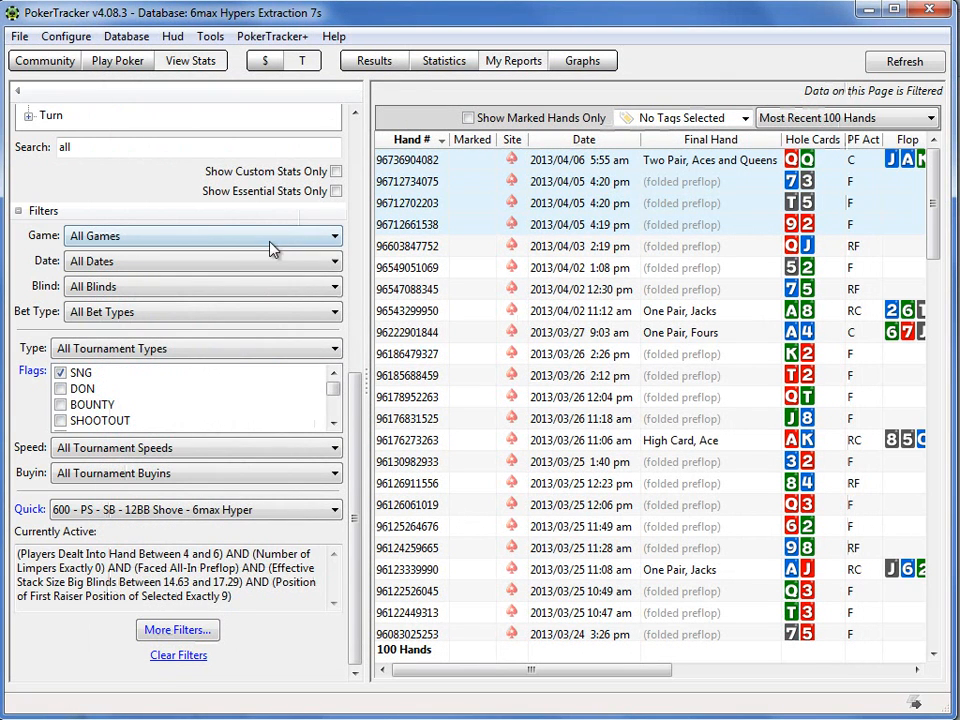
# Step: Clear the active quick filter from the hand report
pyautogui.moveTo(358, 392); pyautogui.dragTo(370, 133)
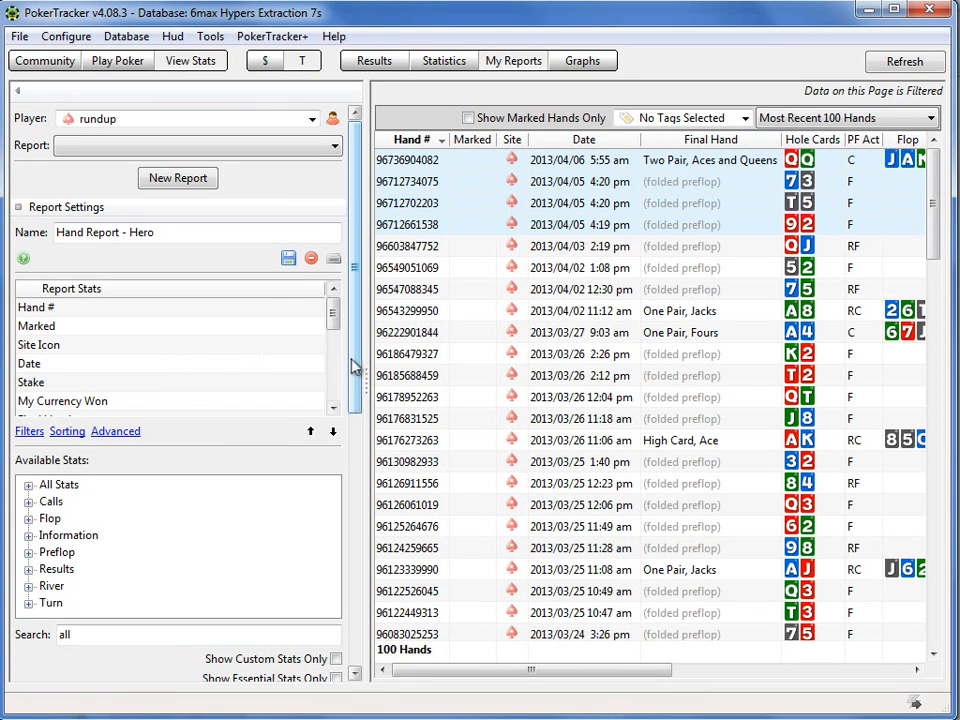
pyautogui.moveTo(352, 378); pyautogui.dragTo(354, 668)
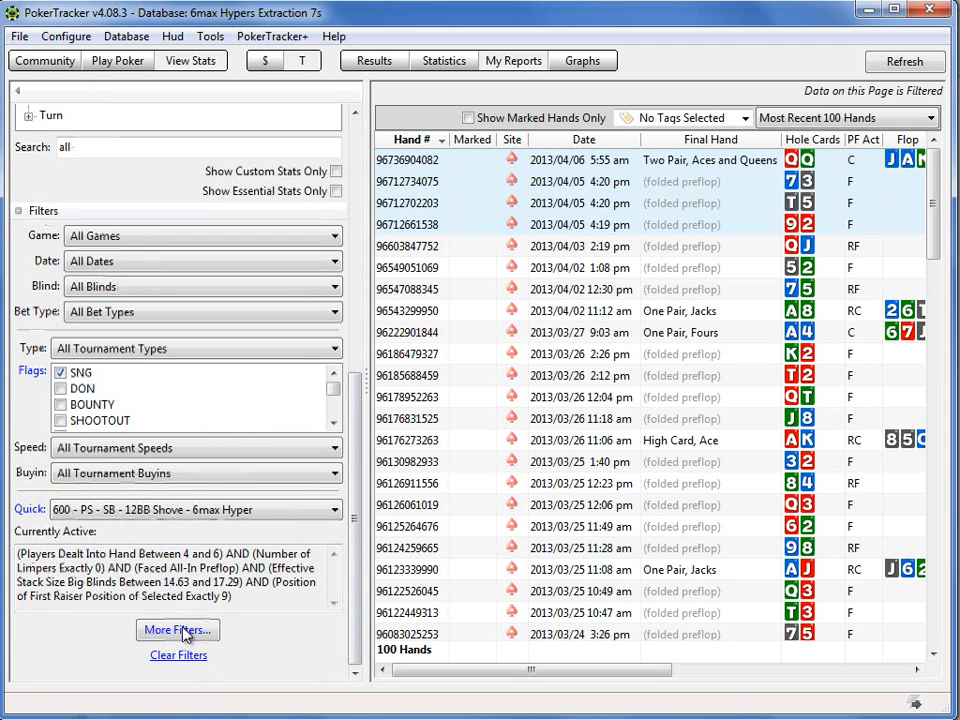
pyautogui.click(183, 655)
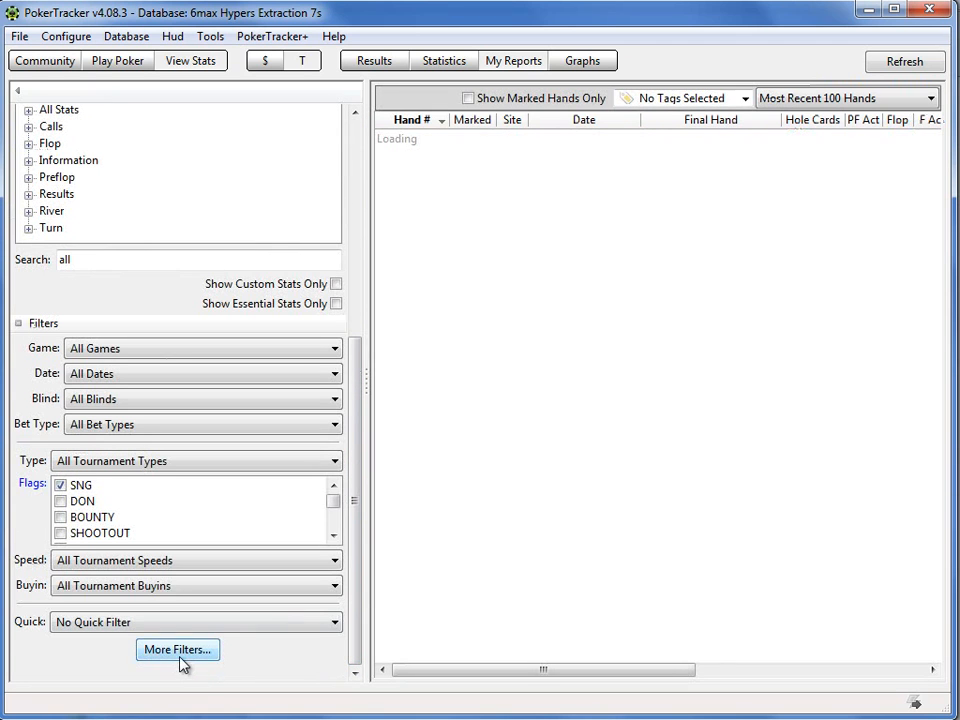
# Step: Filter the hand report by number of players, with Players Dealt Into Hand between 3 and 3
pyautogui.click(200, 653)
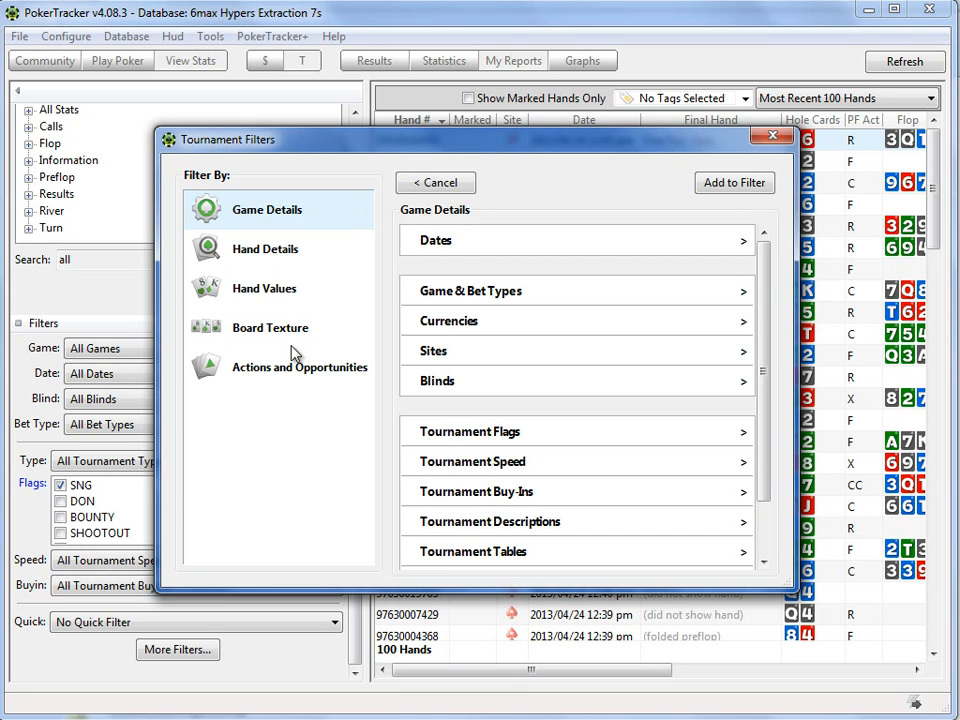
pyautogui.click(274, 252)
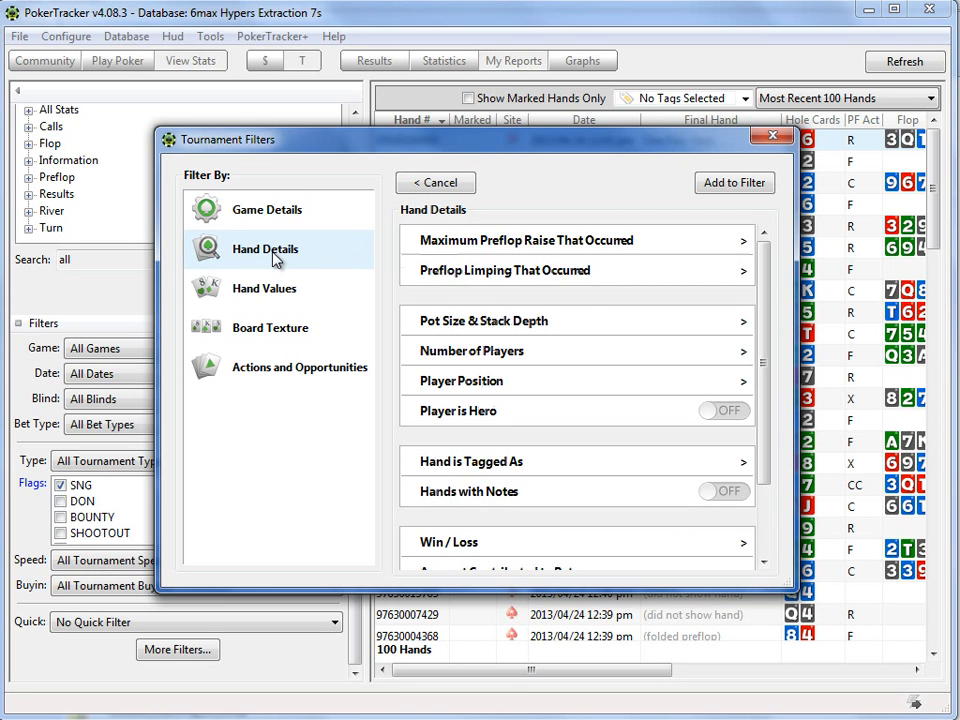
pyautogui.click(449, 353)
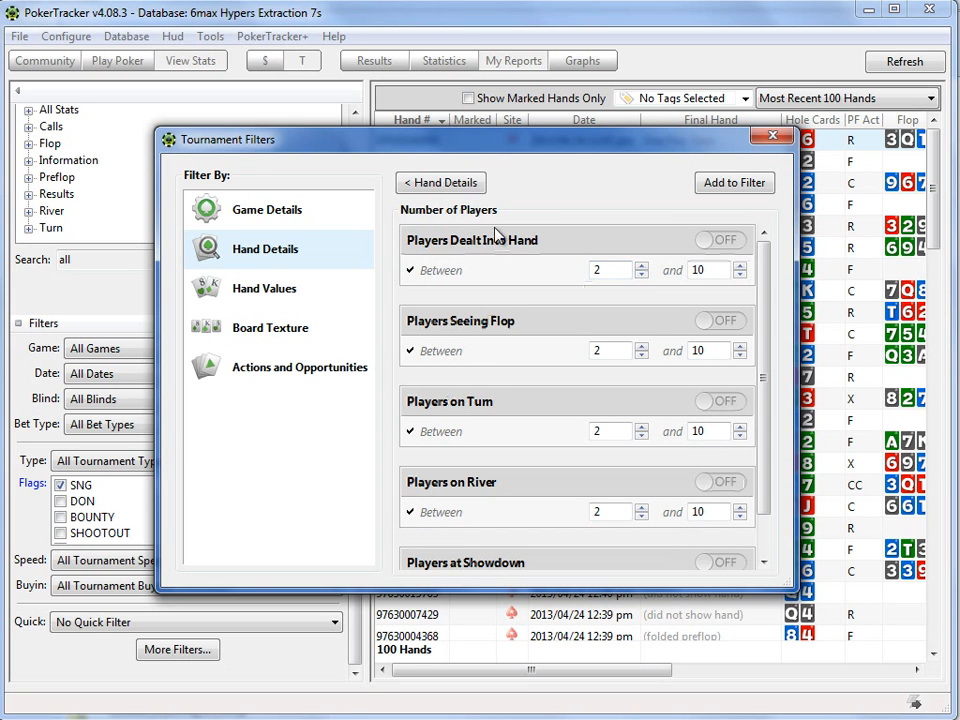
pyautogui.click(641, 266)
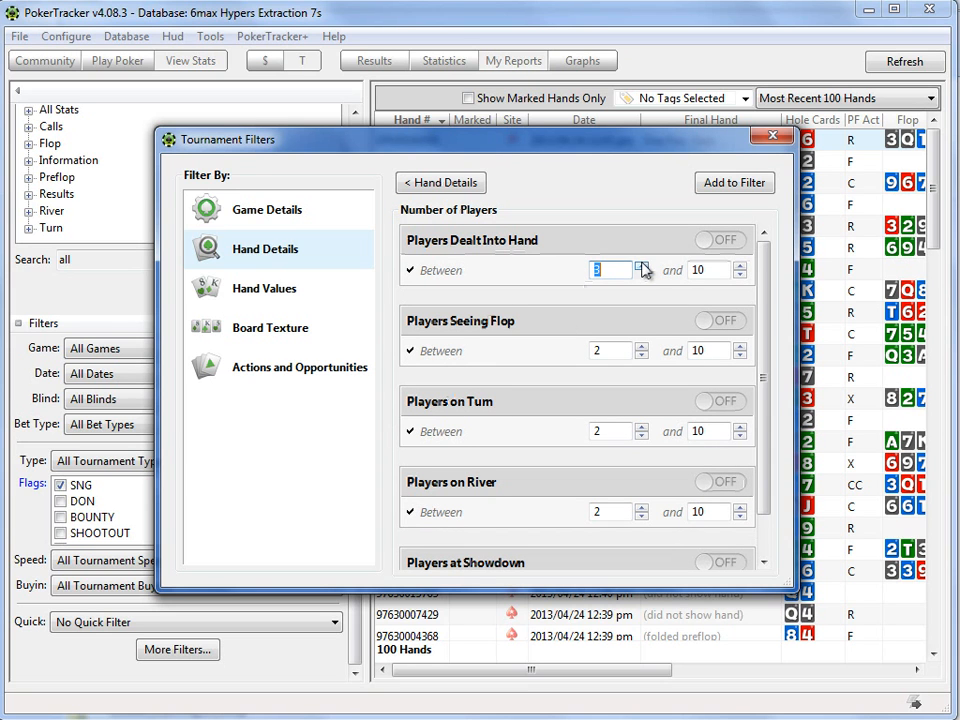
pyautogui.click(740, 275)
pyautogui.click(740, 275)
pyautogui.click(740, 275)
pyautogui.click(740, 275)
pyautogui.click(740, 275)
pyautogui.click(740, 275)
pyautogui.click(740, 275)
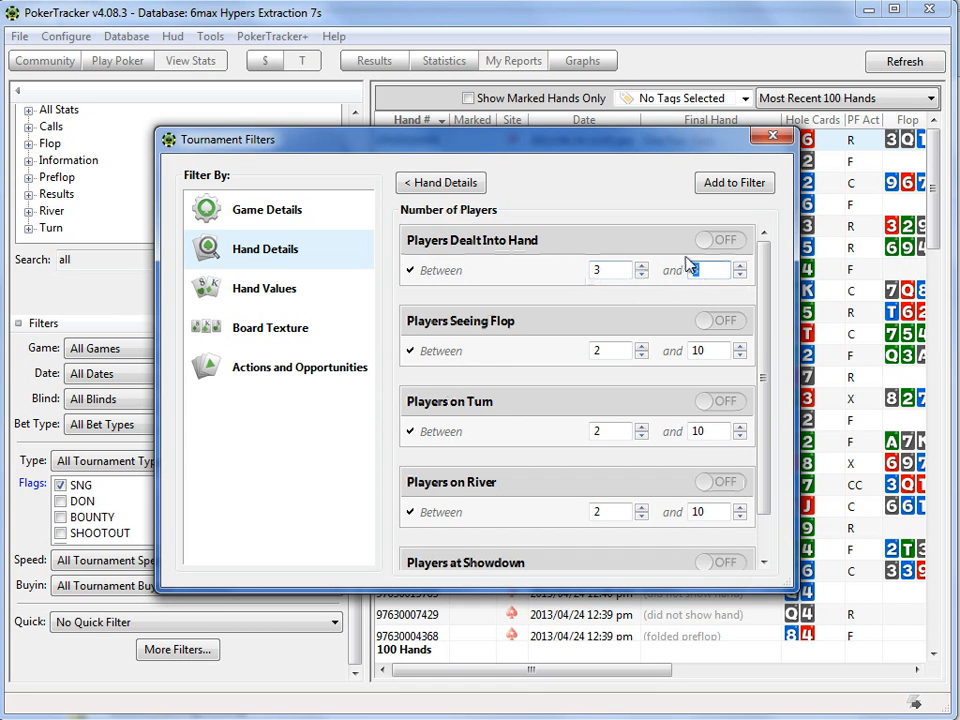
pyautogui.click(711, 241)
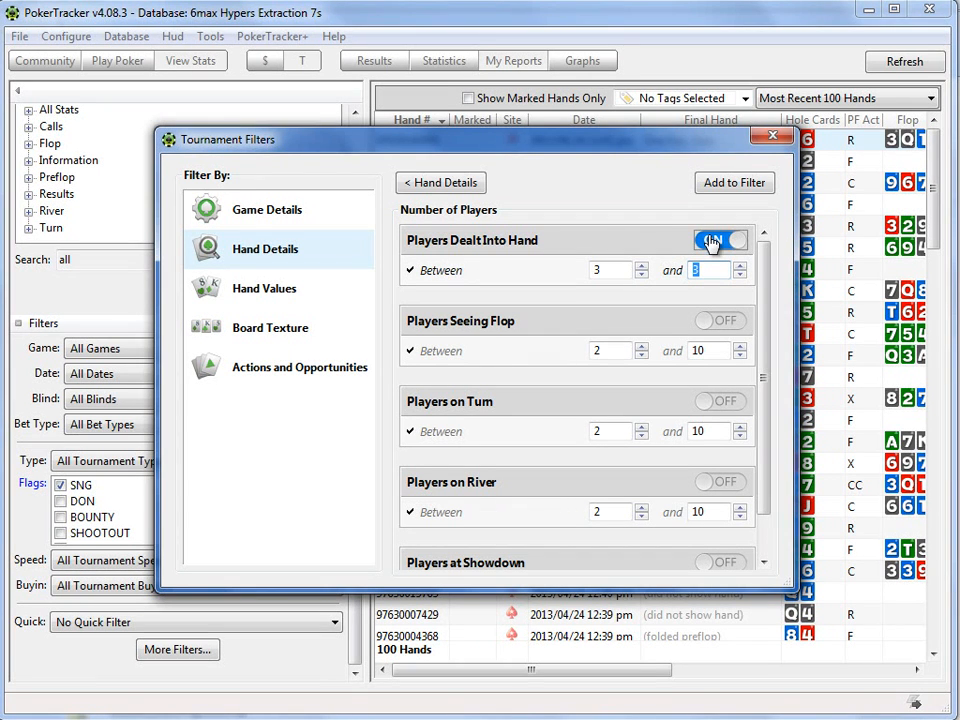
pyautogui.click(706, 188)
pyautogui.click(687, 187)
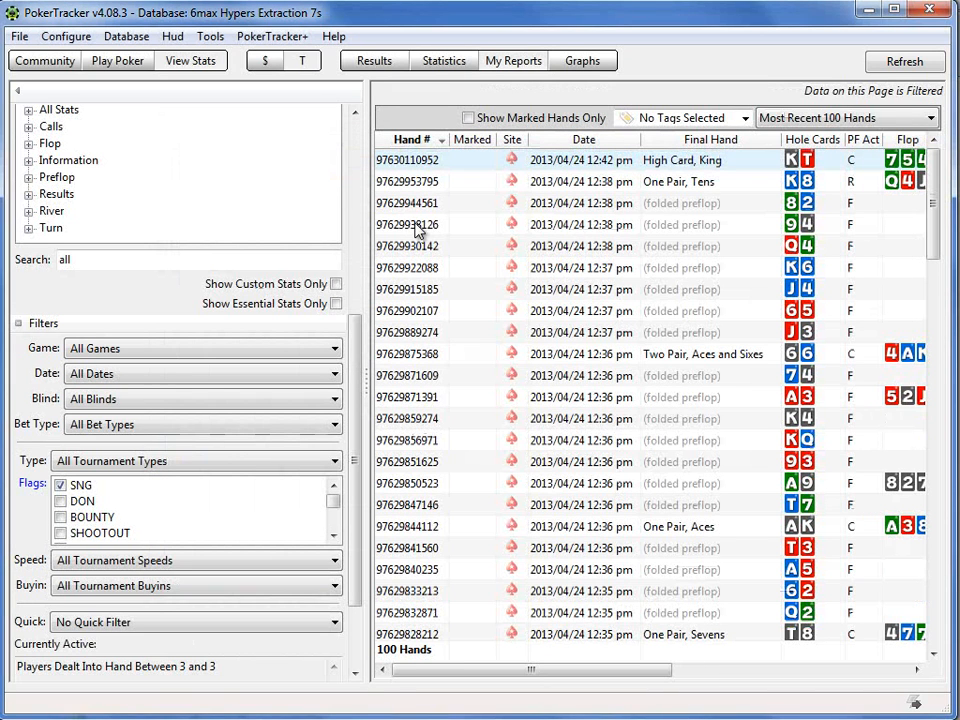
# Step: Keep the report range at Most Recent 100 Hands and replay the first nine hands in the list together
pyautogui.click(851, 122)
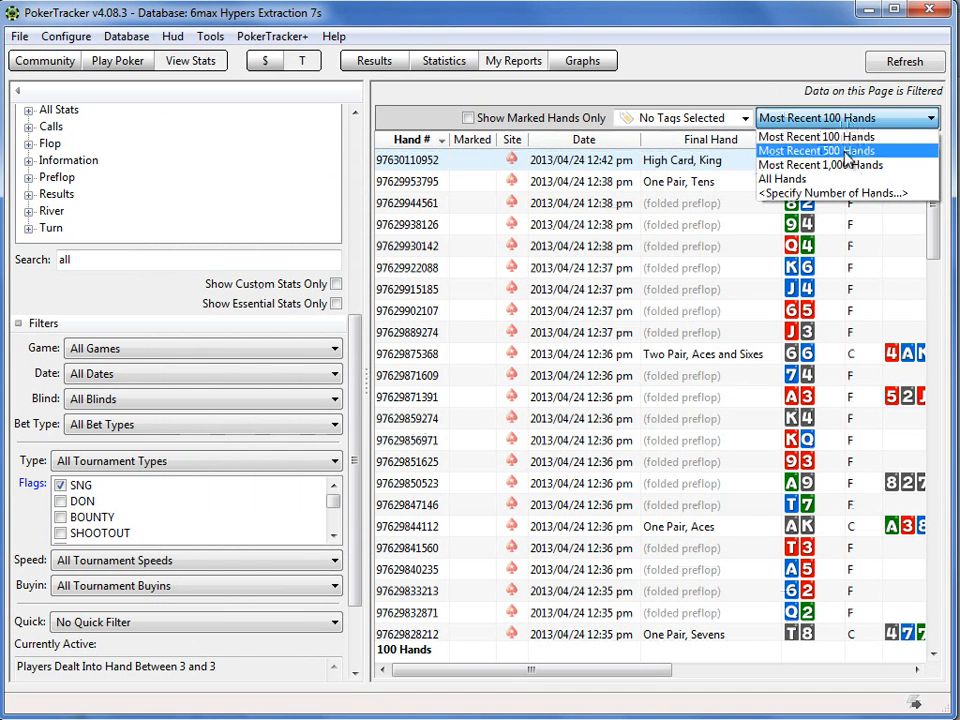
pyautogui.click(843, 138)
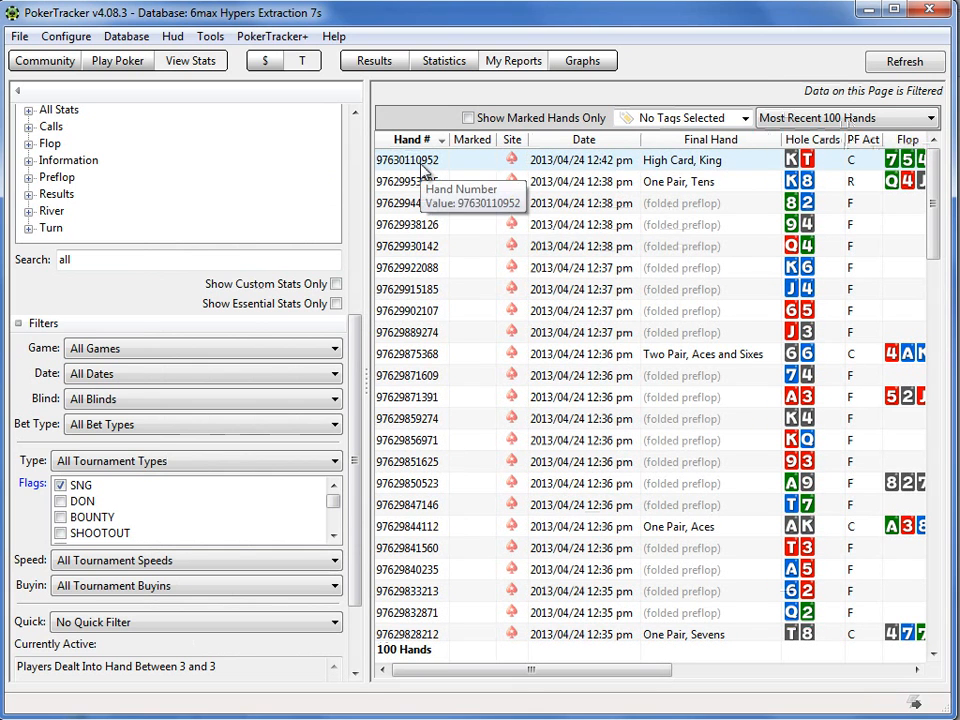
pyautogui.rightClick(424, 172)
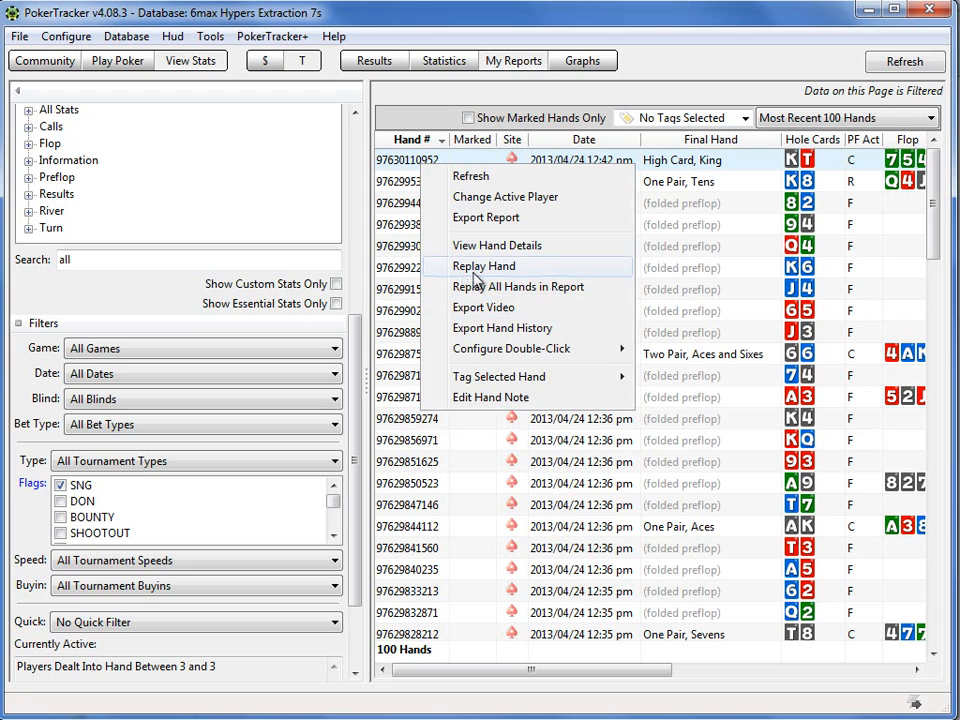
pyautogui.click(391, 185)
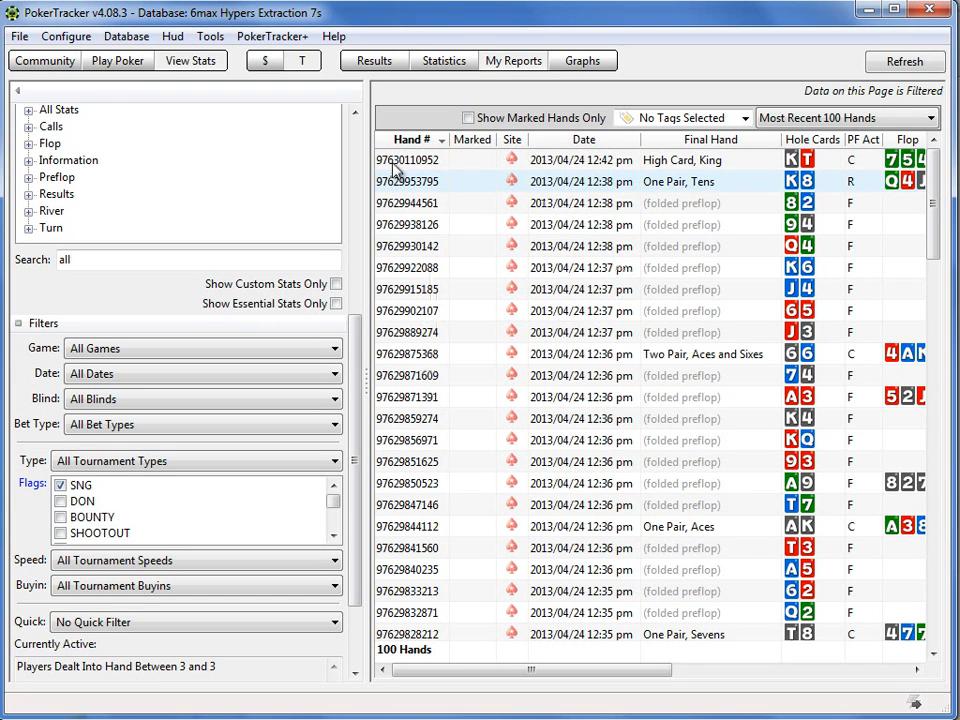
pyautogui.click(394, 166)
pyautogui.moveTo(396, 170); pyautogui.dragTo(404, 334)
pyautogui.rightClick(404, 277)
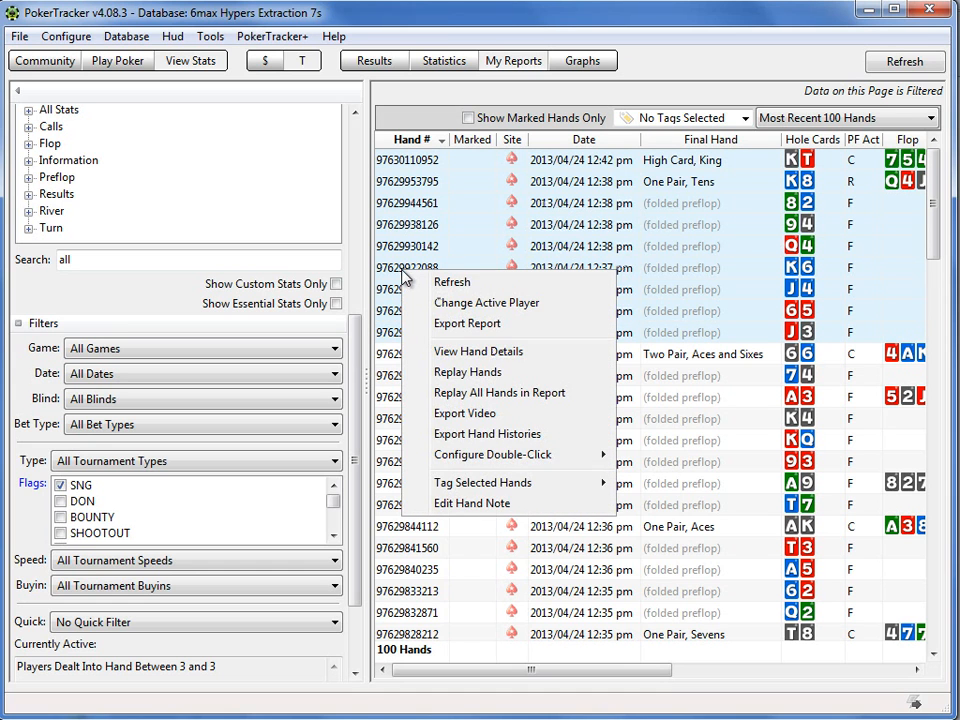
pyautogui.click(450, 374)
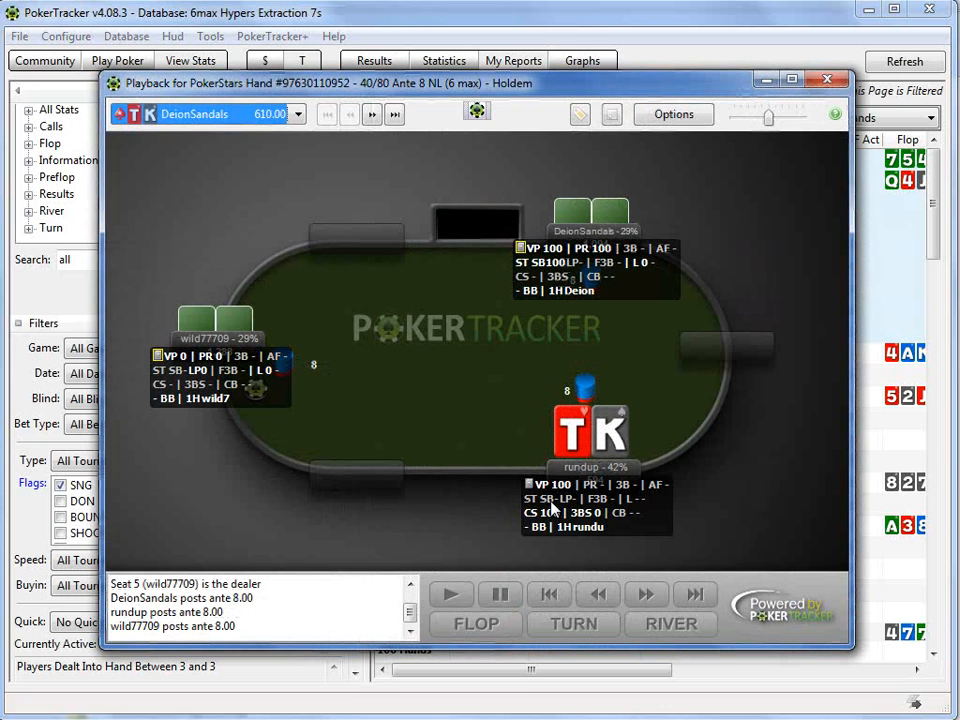
# Step: Disable the HUD in the replayer and step the ten-king hand forward
pyautogui.click(477, 111)
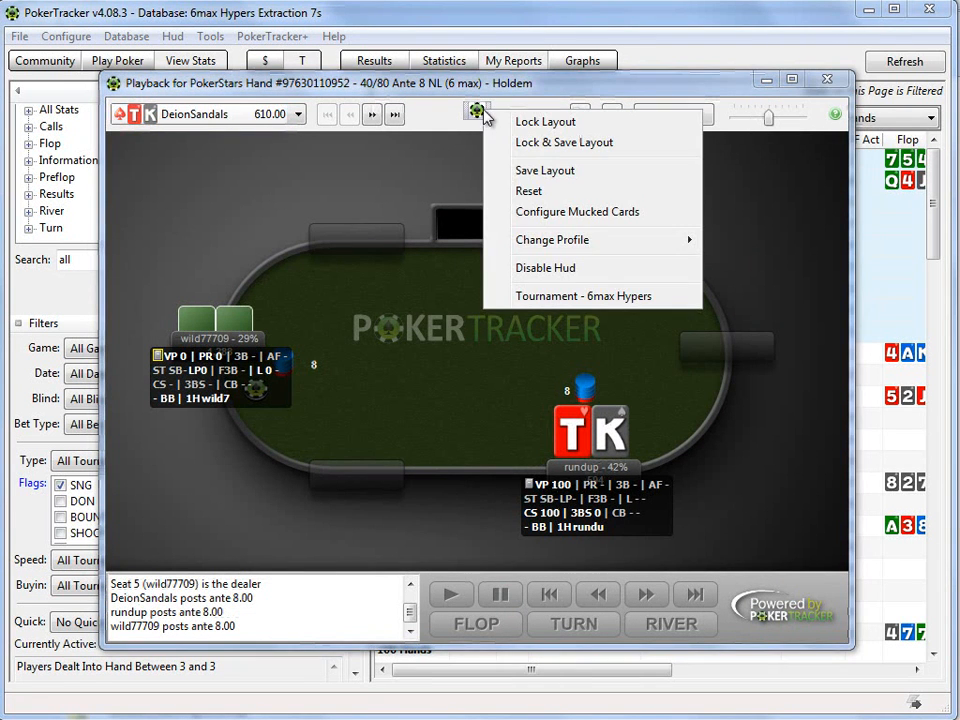
pyautogui.click(527, 268)
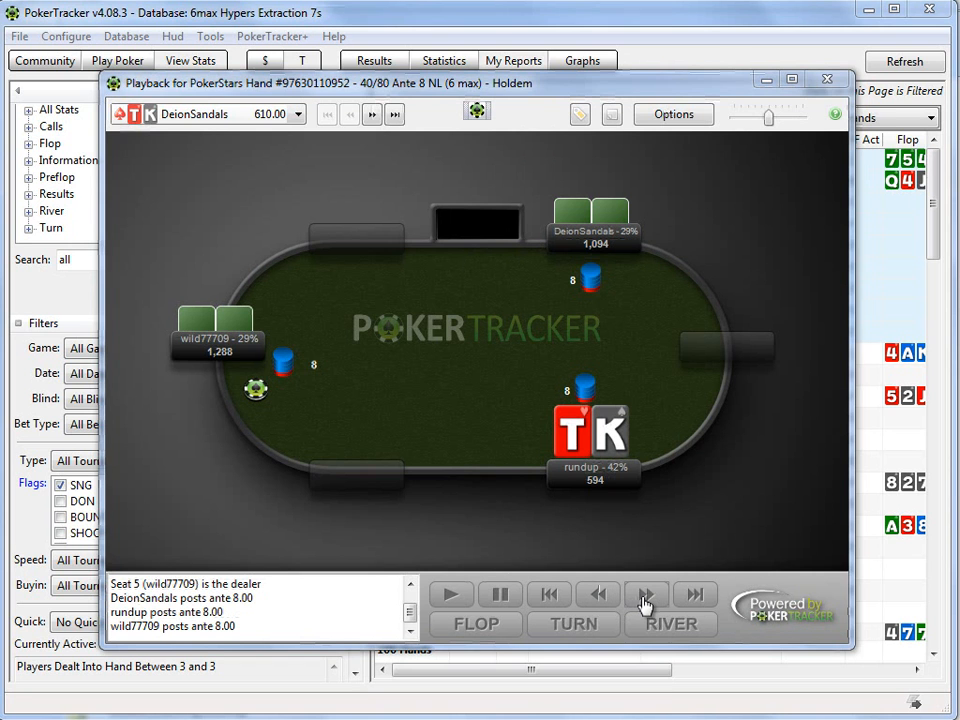
pyautogui.click(645, 597)
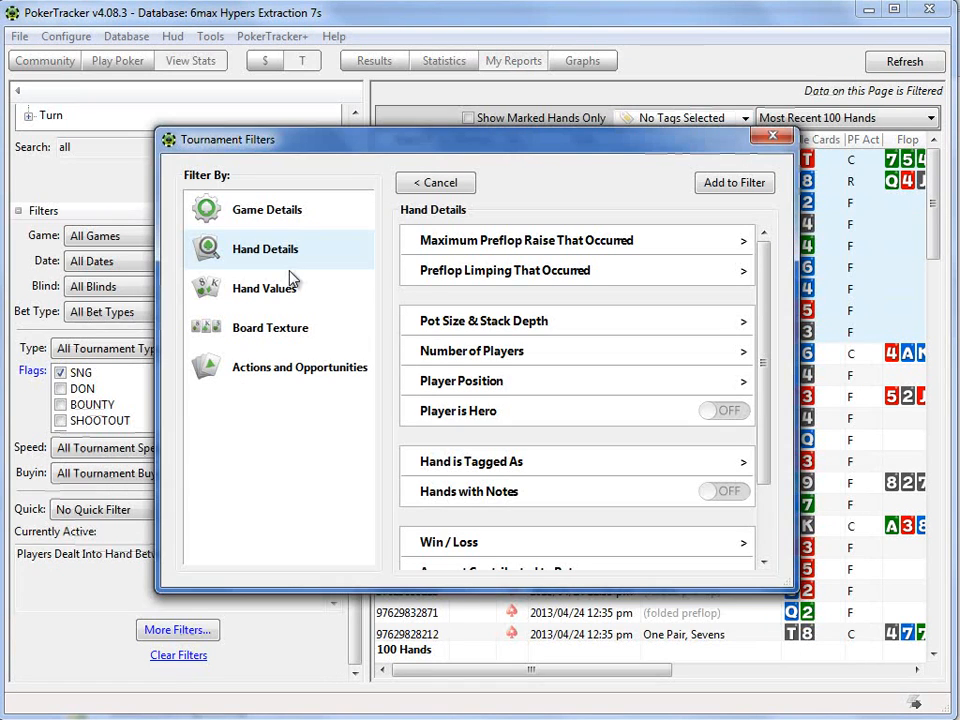
# Step: Add the preflop raise filter Attempted Steal alongside the three-player filter and apply both to the hand report
pyautogui.click(270, 372)
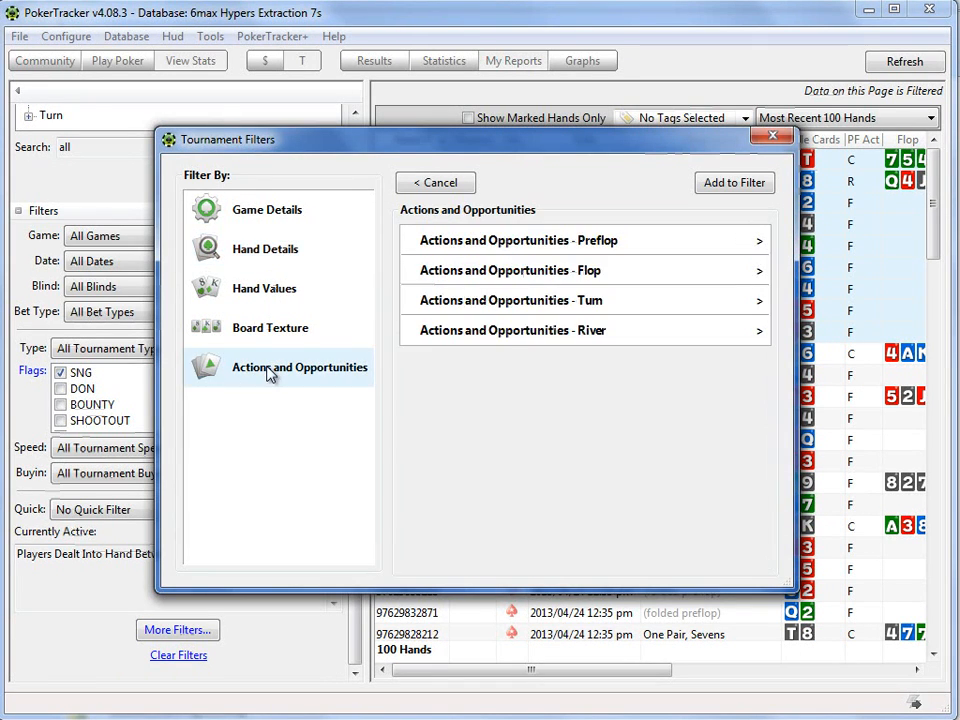
pyautogui.click(484, 240)
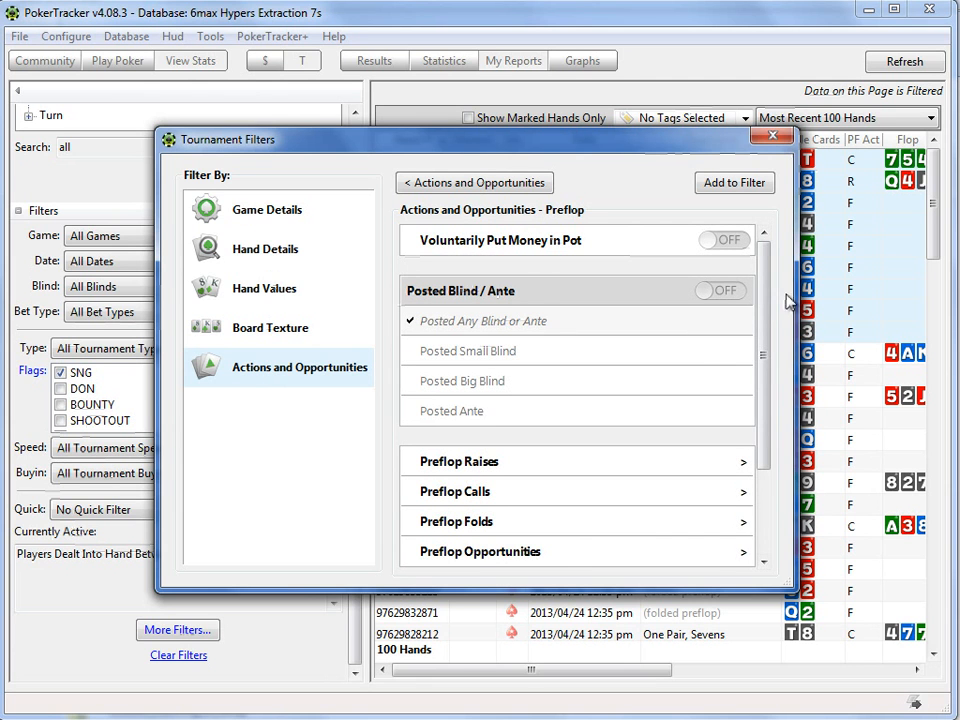
pyautogui.moveTo(760, 302); pyautogui.dragTo(759, 412)
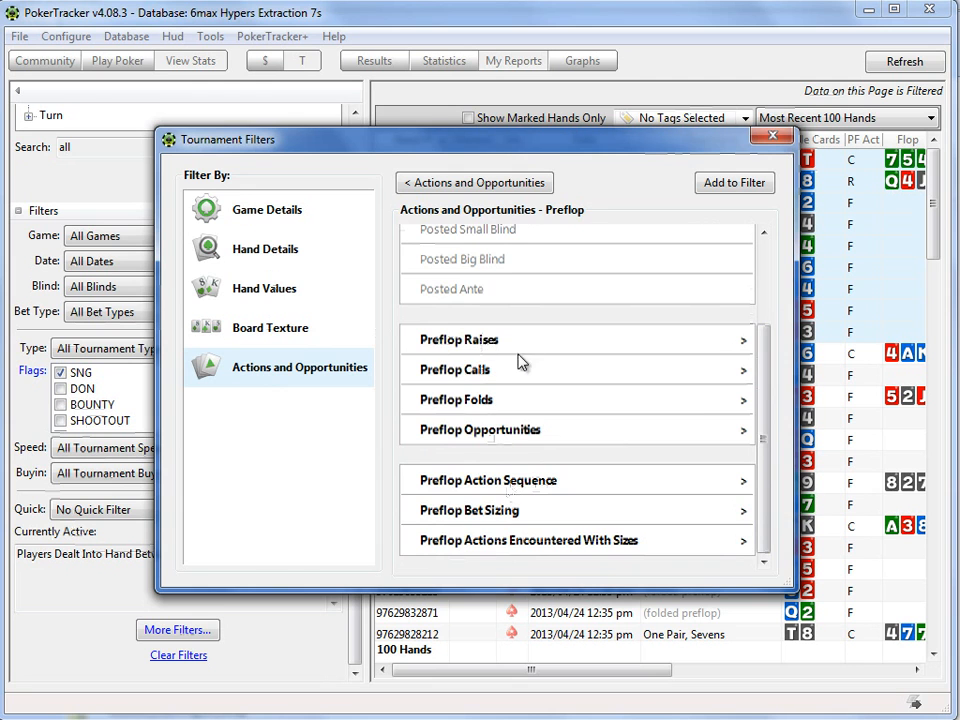
pyautogui.scroll(3, 762, 413)
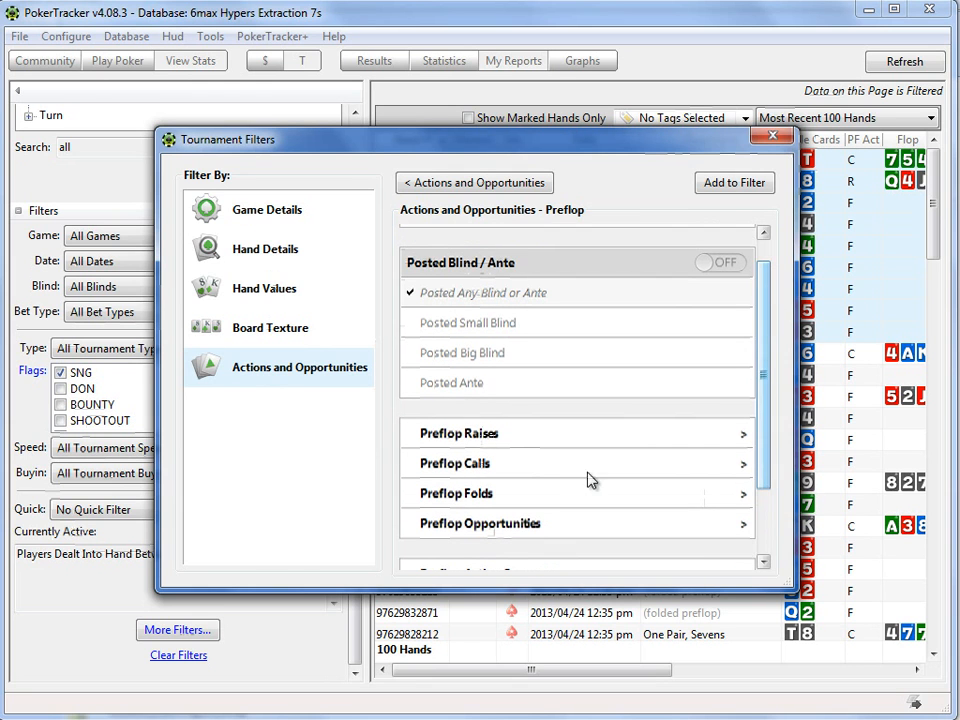
pyautogui.click(476, 431)
pyautogui.scroll(-1, 473, 426)
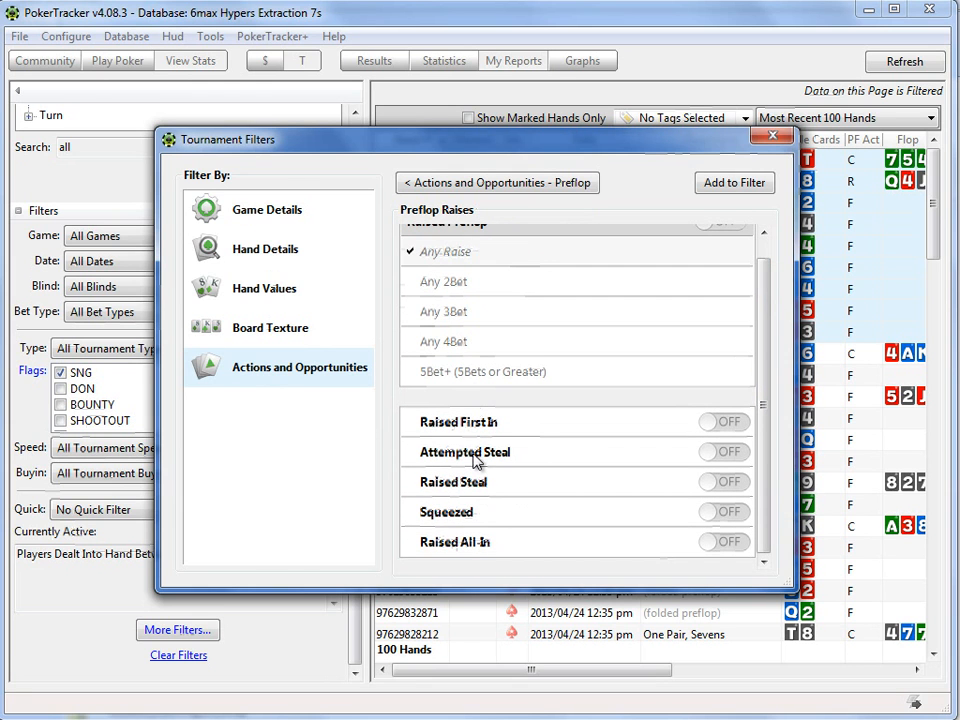
pyautogui.click(520, 455)
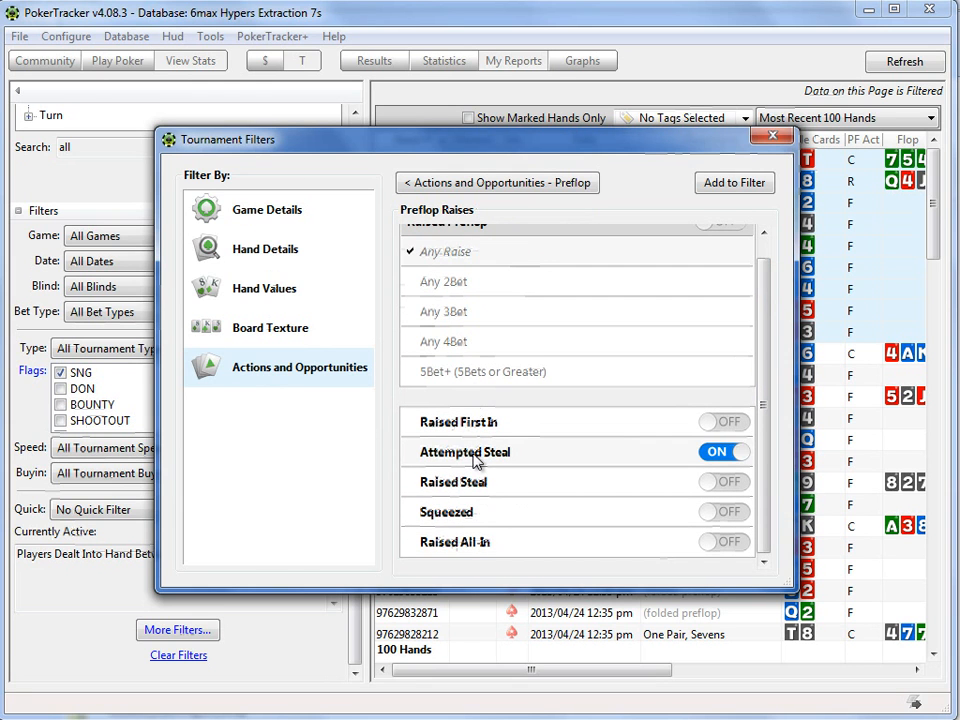
pyautogui.click(745, 186)
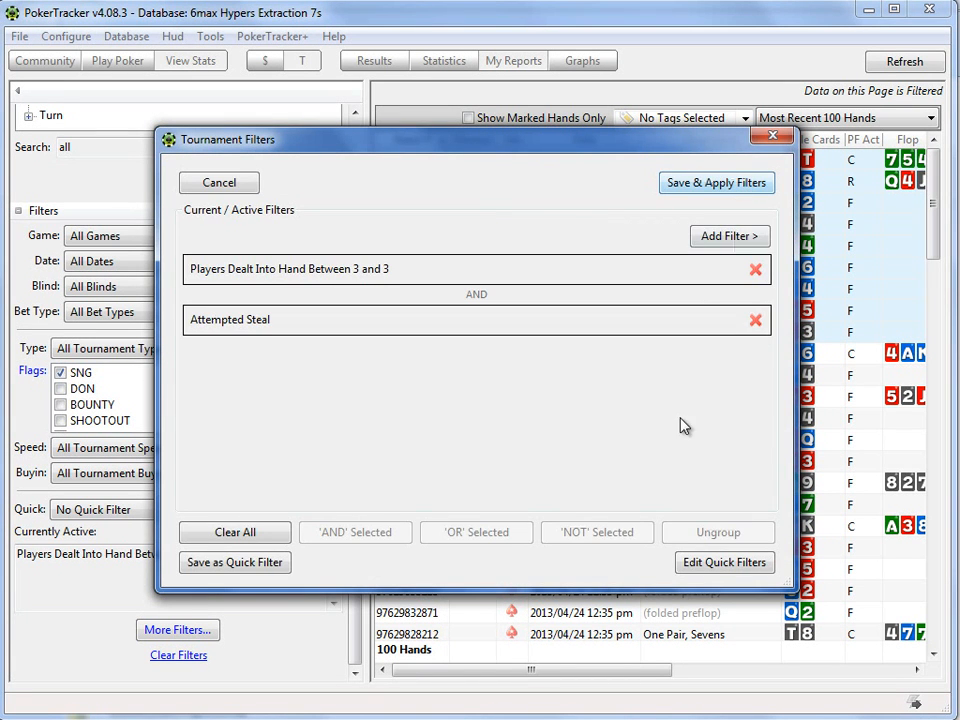
pyautogui.click(705, 185)
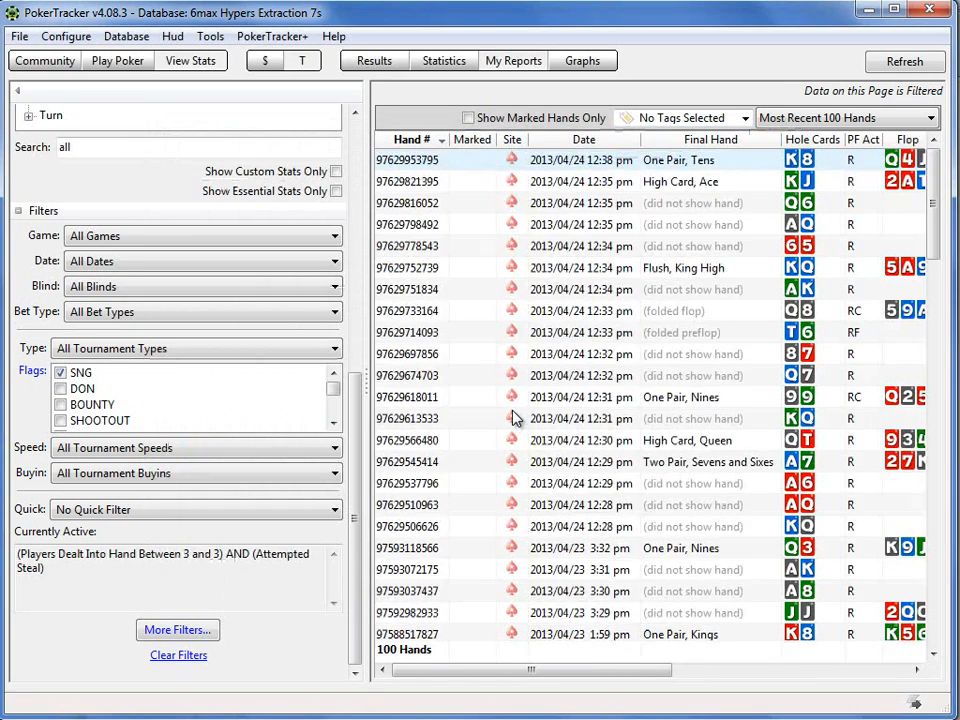
# Step: Select the first four hands in the filtered report and replay them together
pyautogui.keyDown('ctrl'); pyautogui.click(411, 180); pyautogui.keyUp('ctrl')
pyautogui.keyDown('shift'); pyautogui.click(438, 224); pyautogui.keyUp('shift')
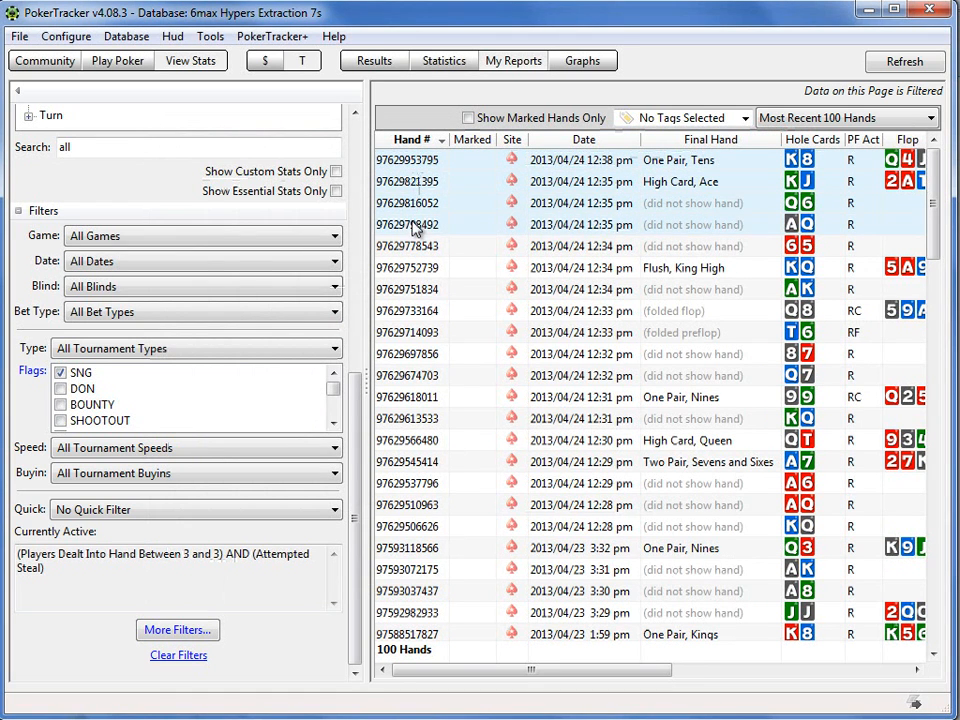
pyautogui.rightClick(412, 189)
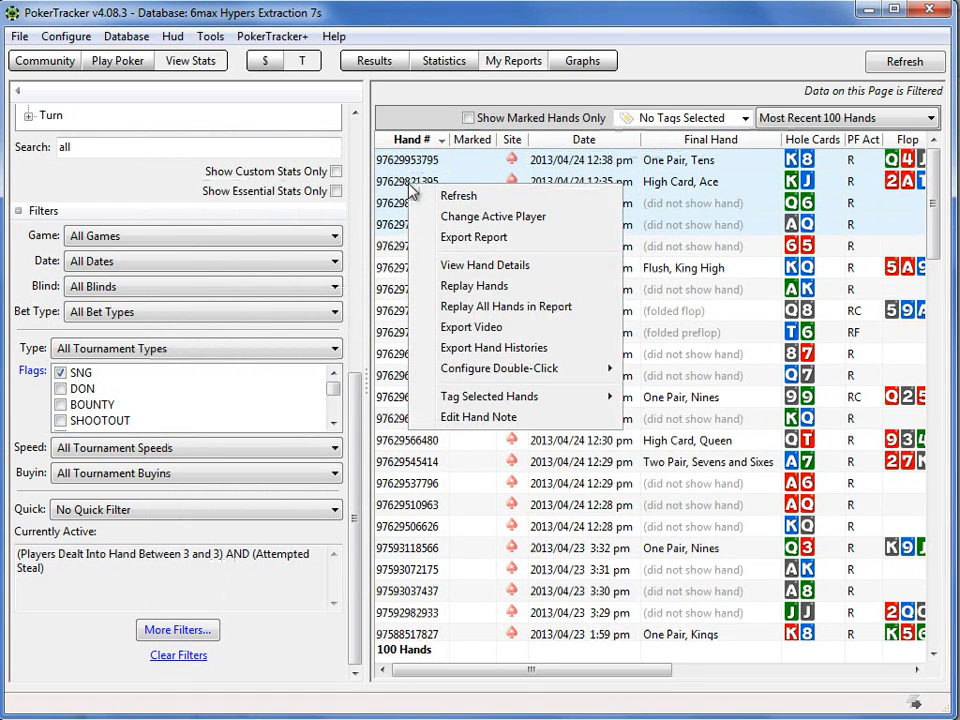
pyautogui.click(447, 286)
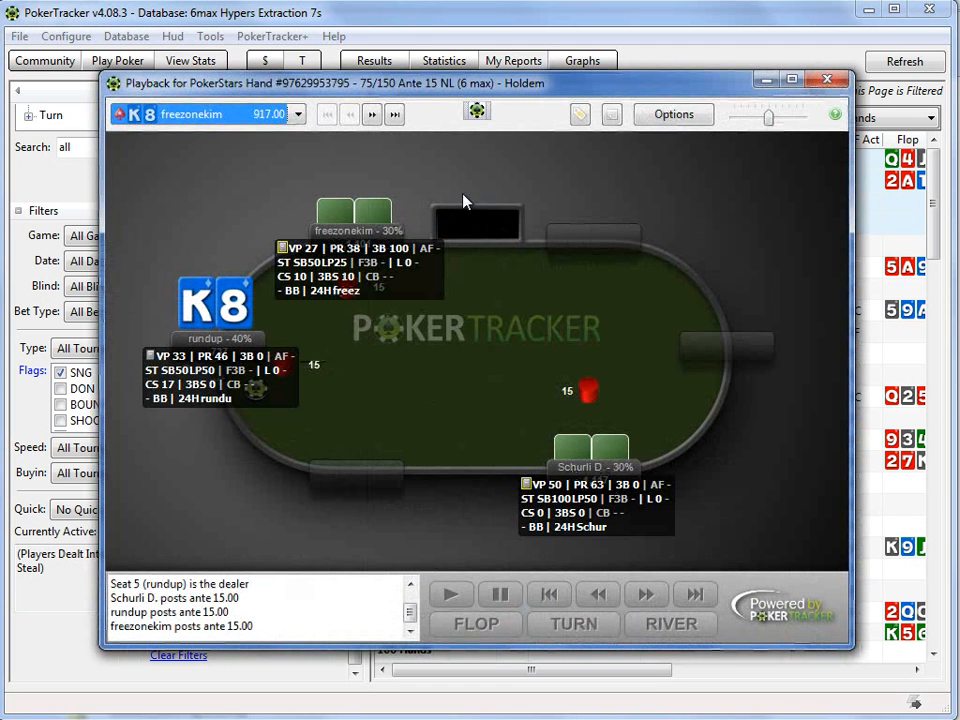
# Step: Disable the HUD in the replayer, step the king-eight hand past the blinds, and rewind it to the antes
pyautogui.click(476, 112)
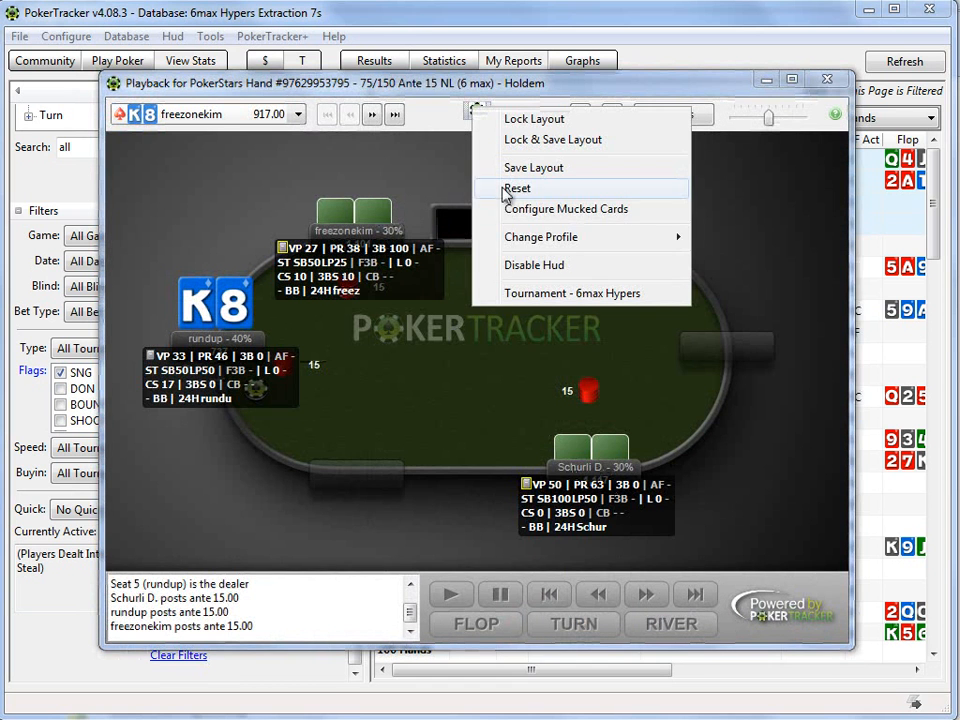
pyautogui.click(520, 265)
pyautogui.click(643, 600)
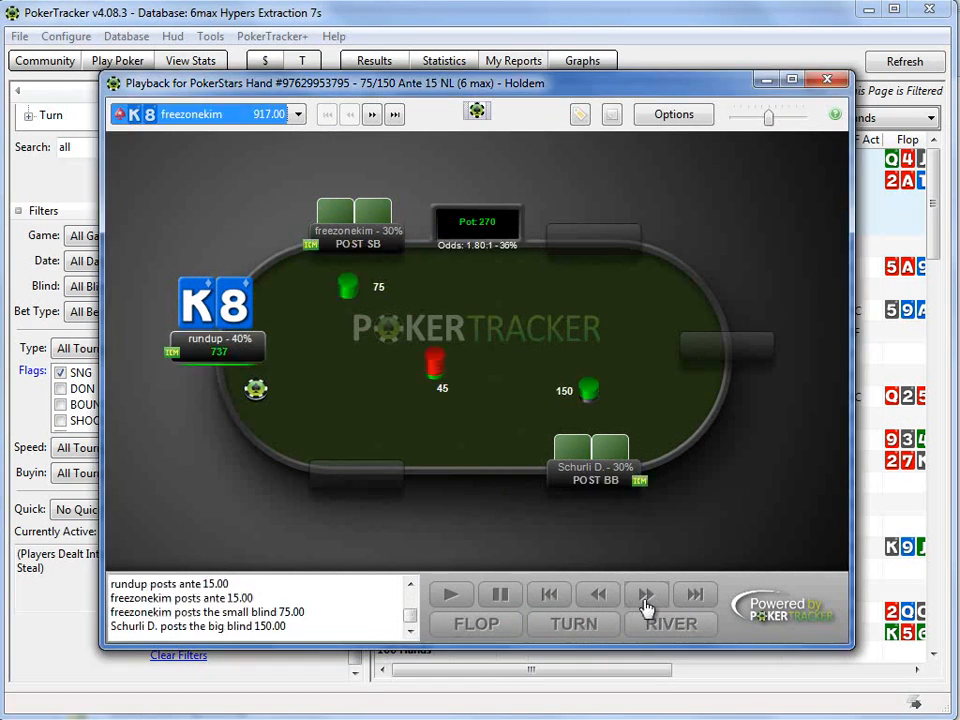
pyautogui.click(645, 600)
pyautogui.doubleClick(600, 596)
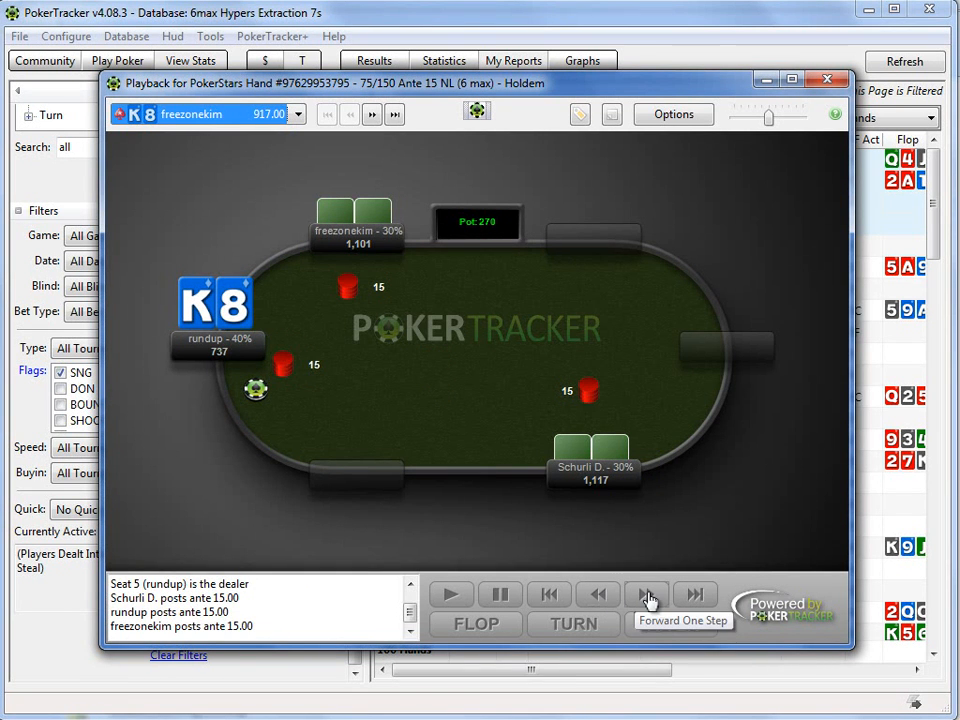
# Step: Advance to the king-jack hand and step it through the preflop all-in and the board cards to showdown
pyautogui.click(645, 598)
pyautogui.click(645, 598)
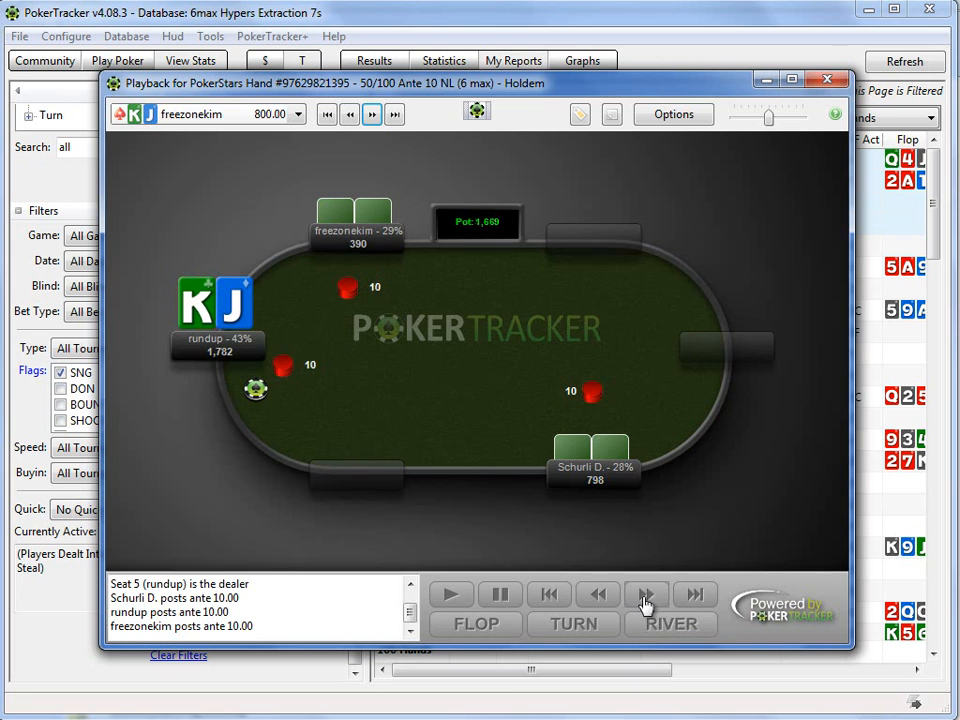
pyautogui.click(645, 598)
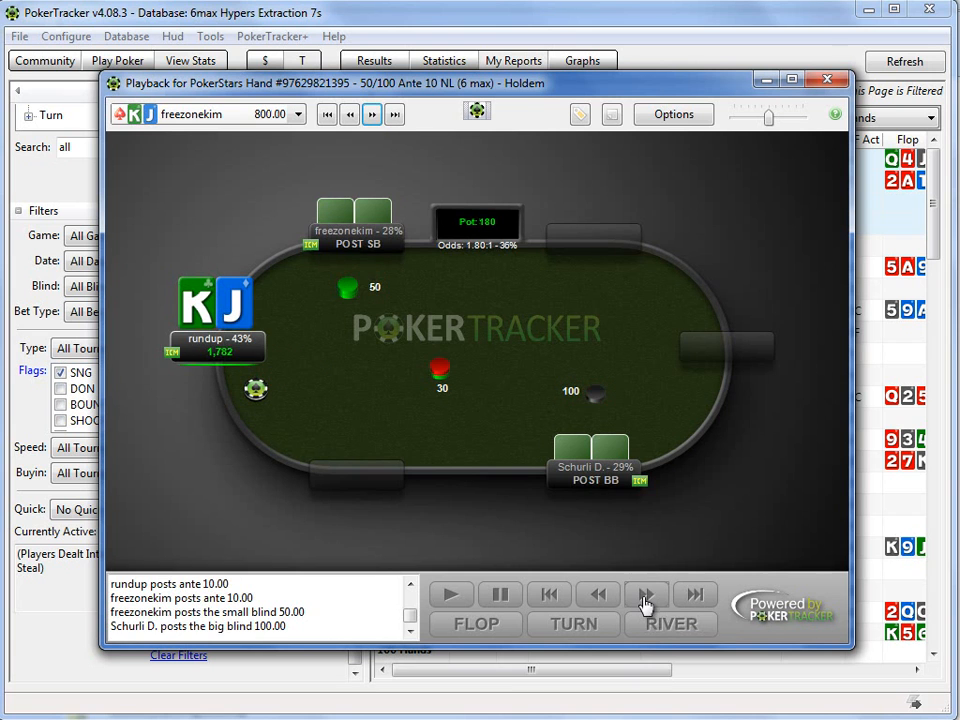
pyautogui.click(645, 598)
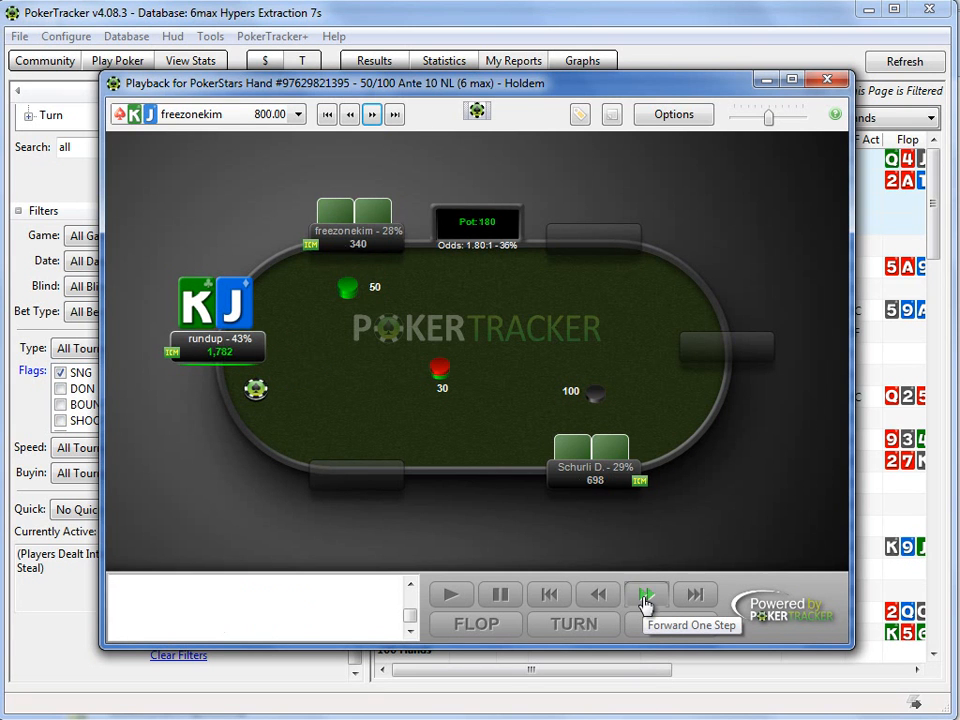
pyautogui.click(645, 598)
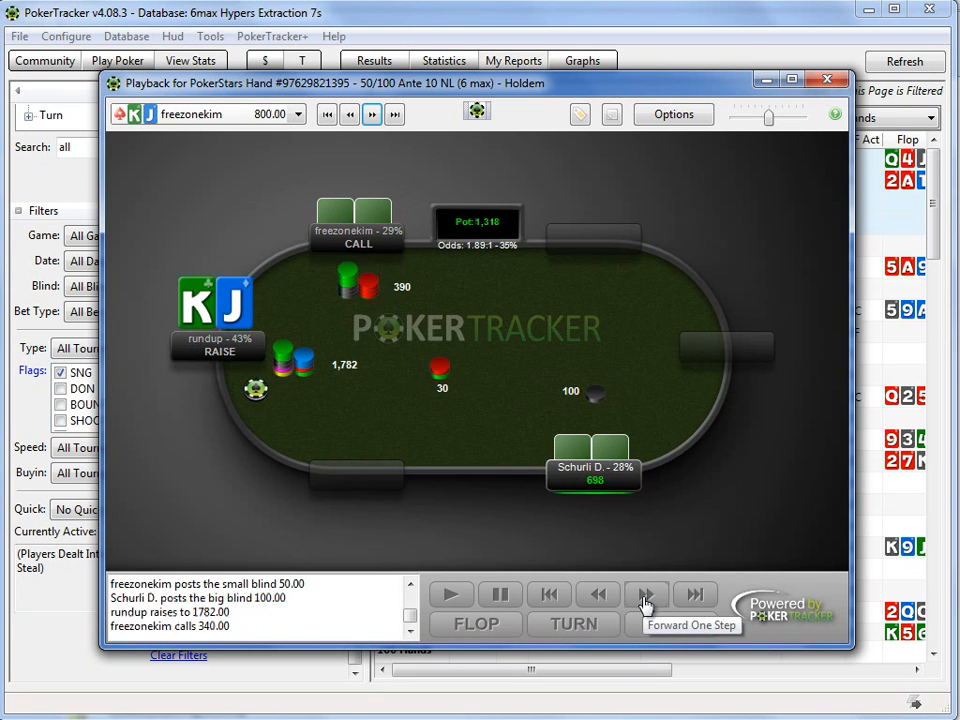
pyautogui.click(645, 598)
pyautogui.click(645, 598)
pyautogui.click(645, 598)
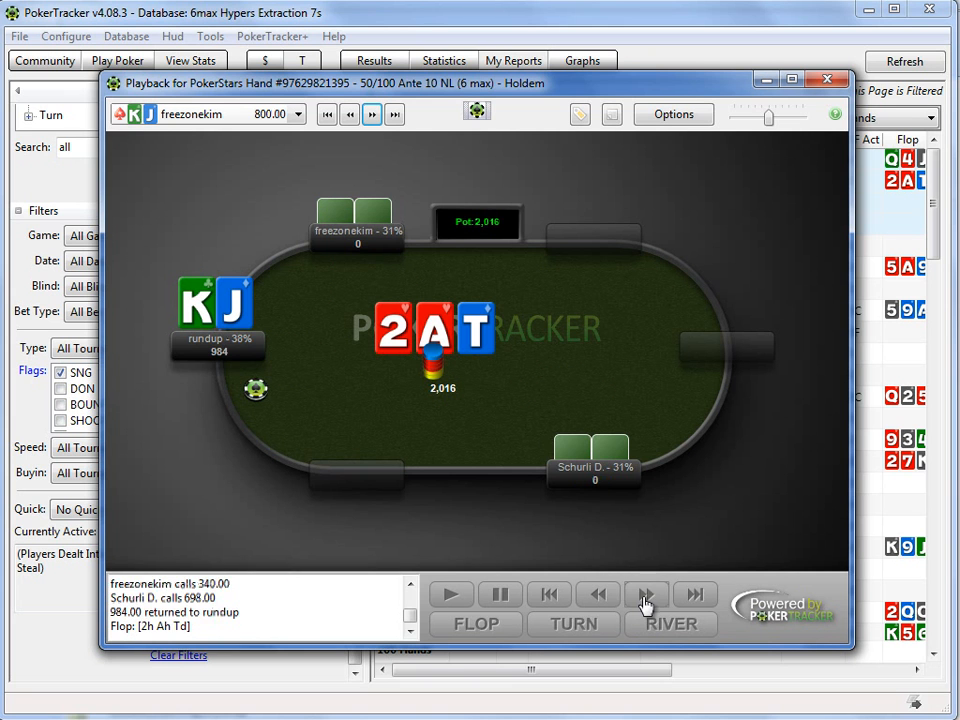
pyautogui.click(645, 598)
pyautogui.click(645, 598)
pyautogui.click(645, 598)
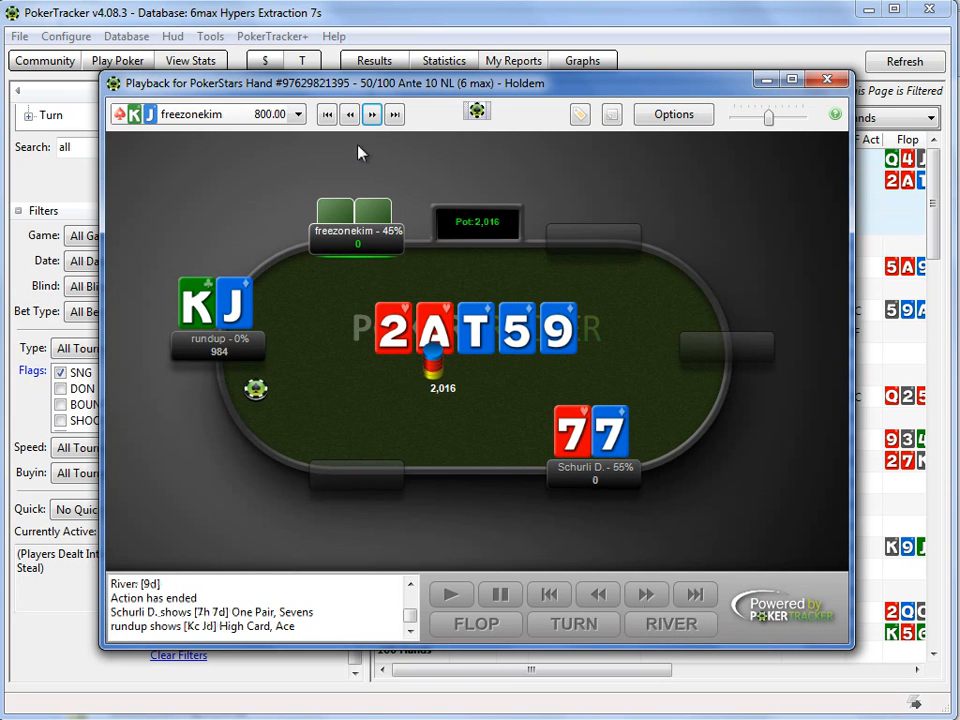
# Step: Load the six-queen hand, step it through the small blind's raise to the end, and close the playback
pyautogui.click(374, 116)
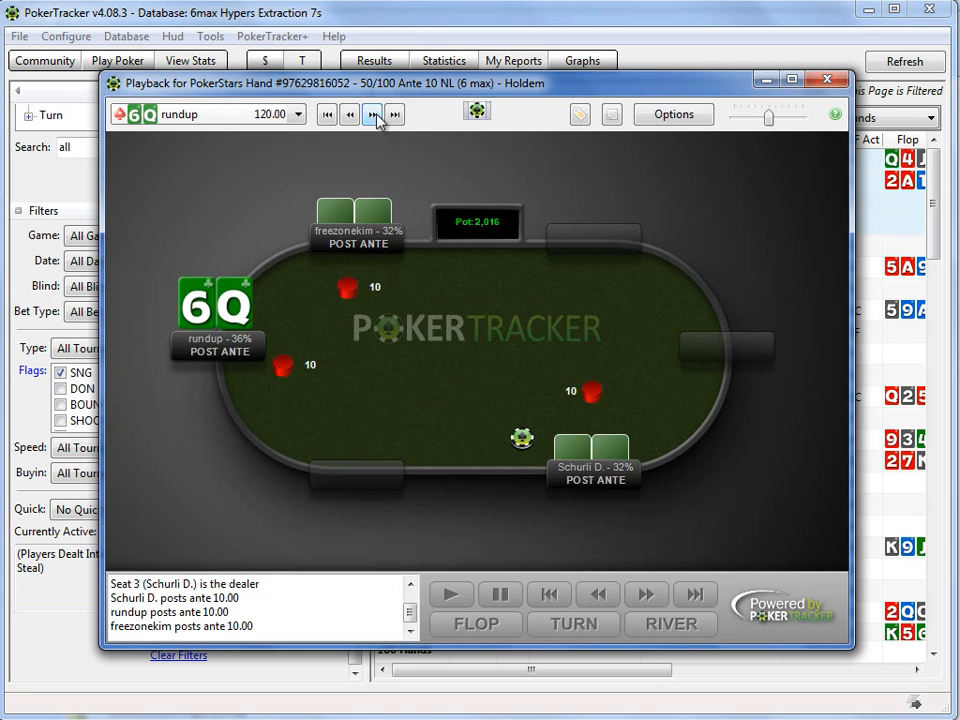
pyautogui.click(648, 598)
pyautogui.click(648, 598)
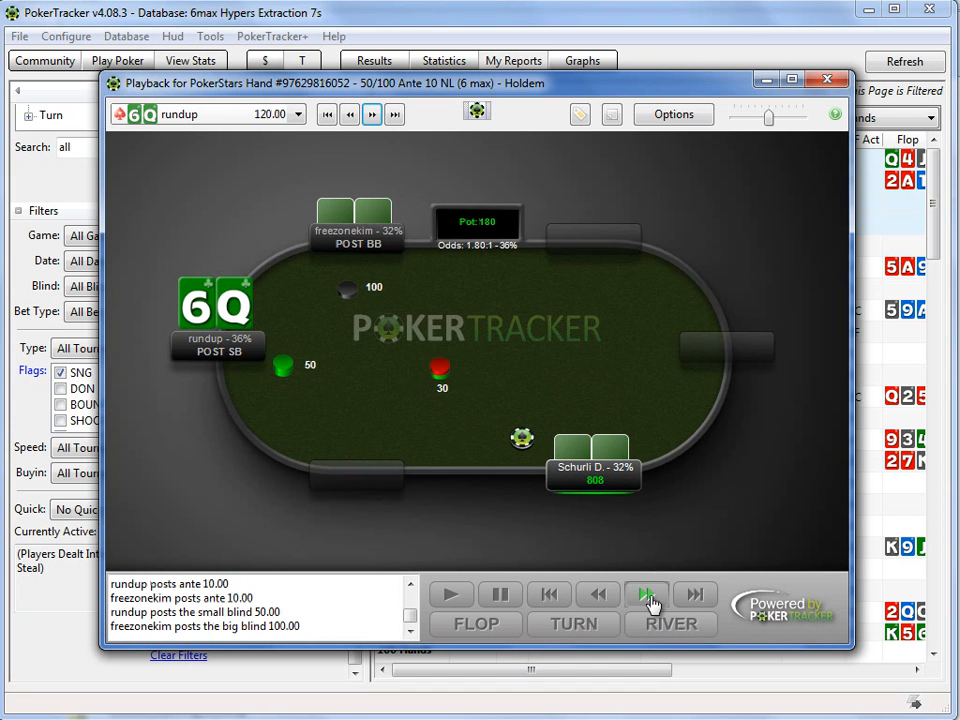
pyautogui.click(648, 598)
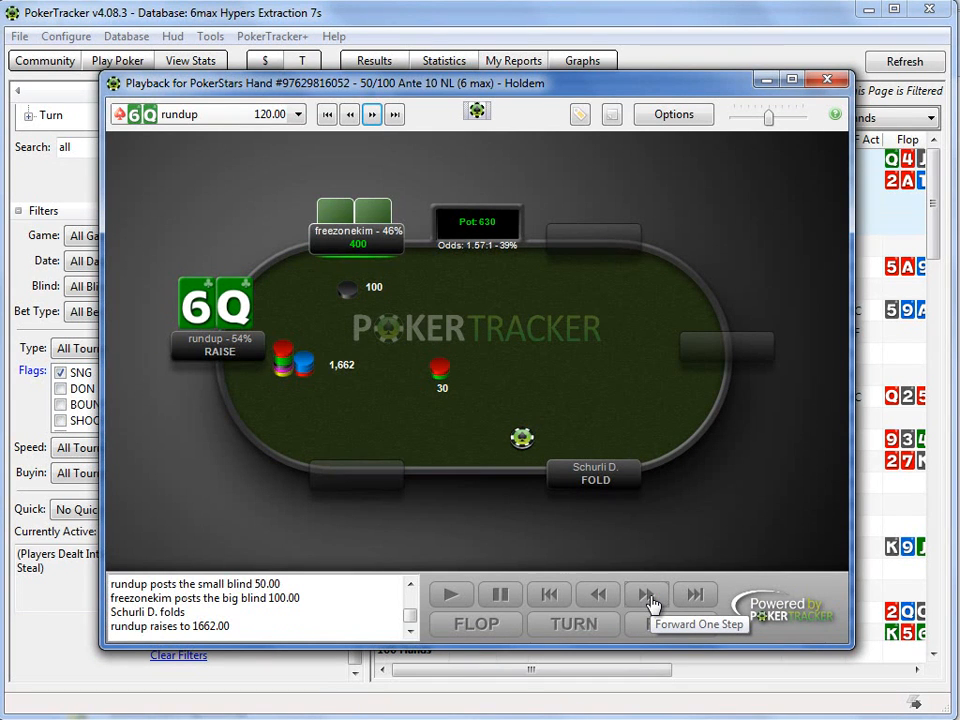
pyautogui.click(648, 598)
pyautogui.click(648, 598)
pyautogui.click(648, 598)
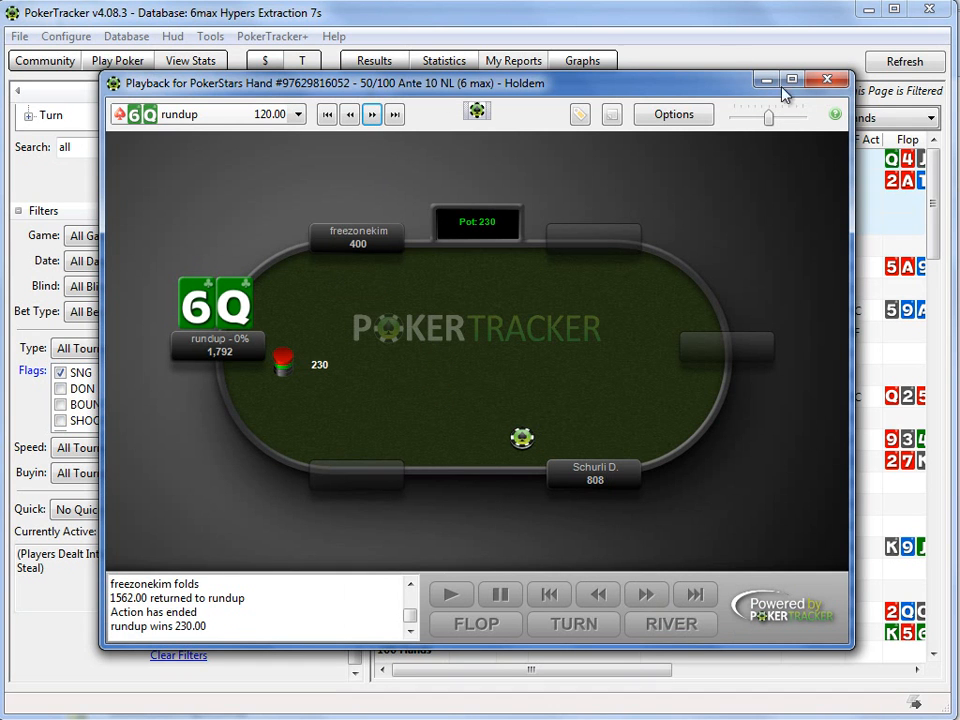
pyautogui.click(826, 80)
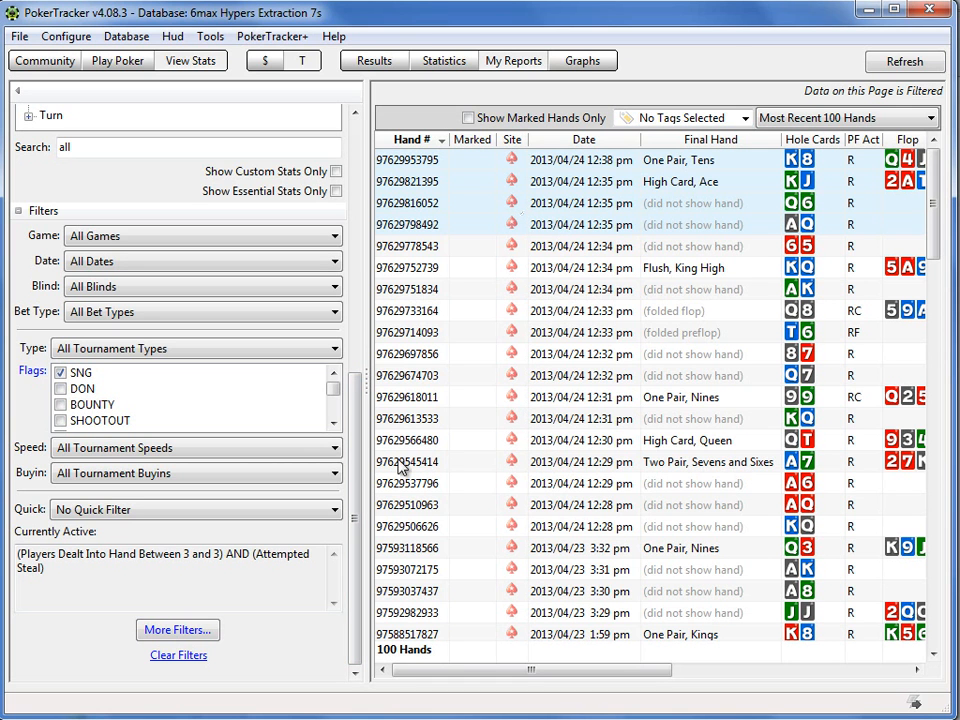
# Step: Open the hand details of the first king-eight hand in the report and copy its hand history to the clipboard
pyautogui.moveTo(354, 467); pyautogui.dragTo(358, 176)
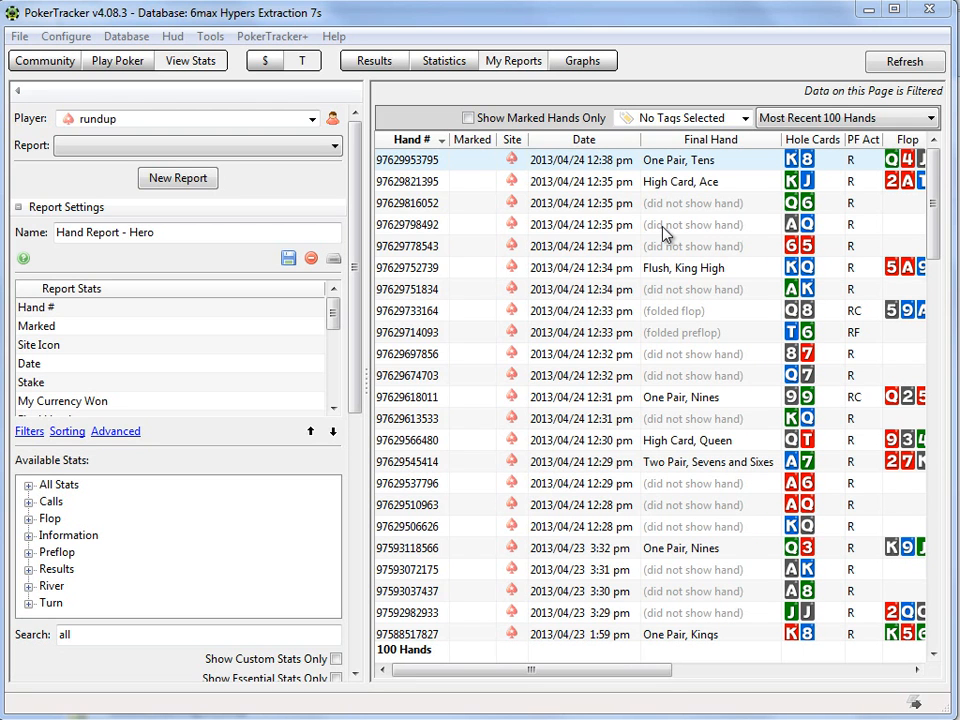
pyautogui.doubleClick(600, 165)
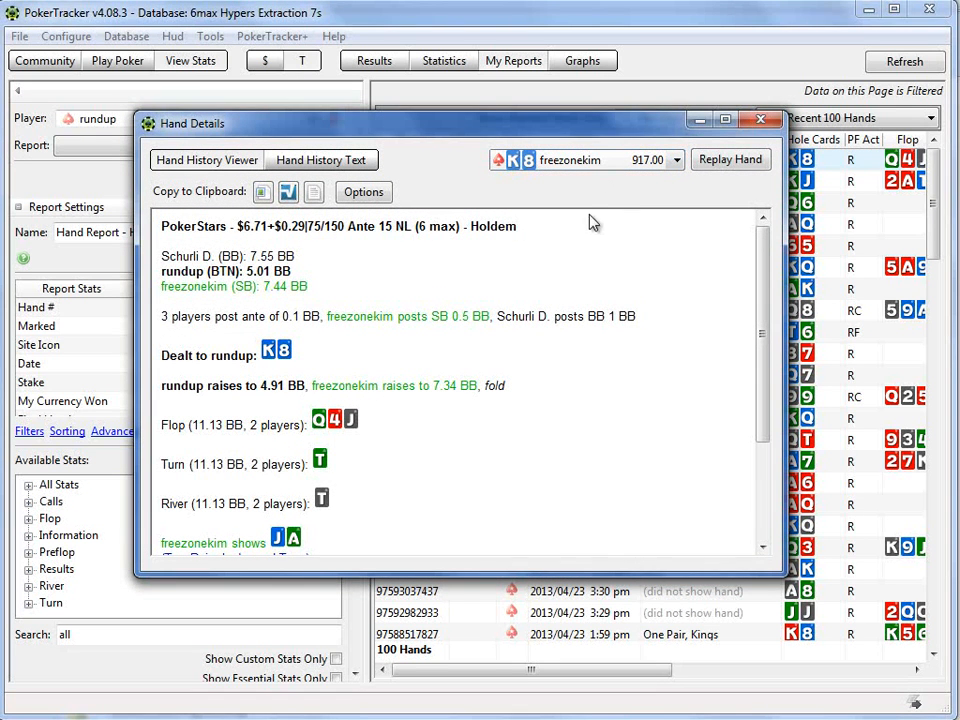
pyautogui.click(315, 195)
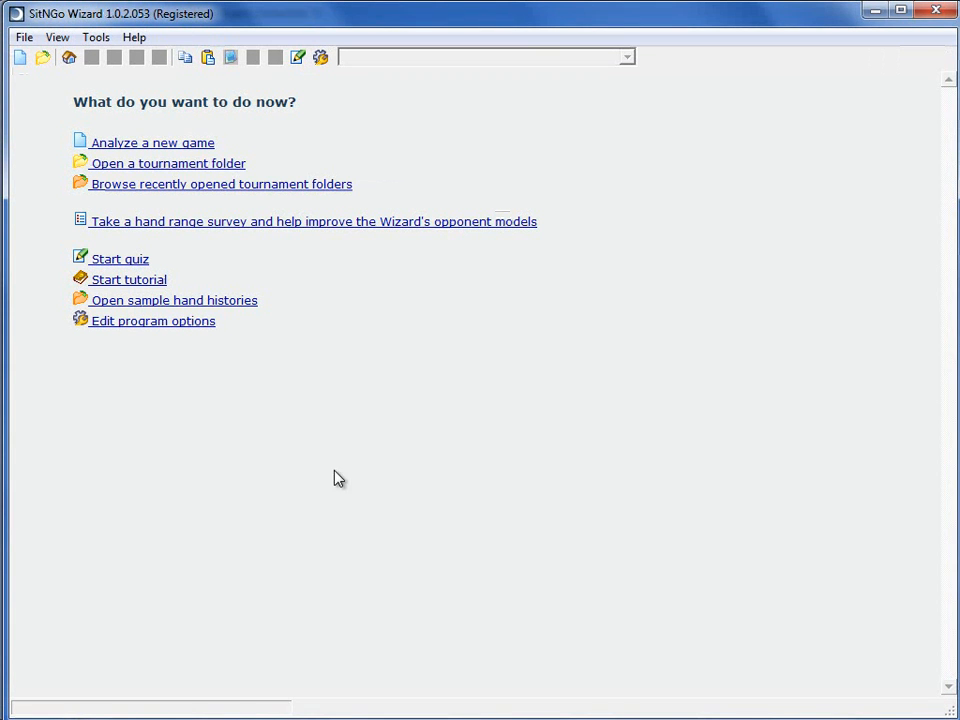
# Step: Switch to SitNGo Wizard, paste the copied hand history for analysis, and return to the PokerTracker hand report
pyautogui.click(208, 58)
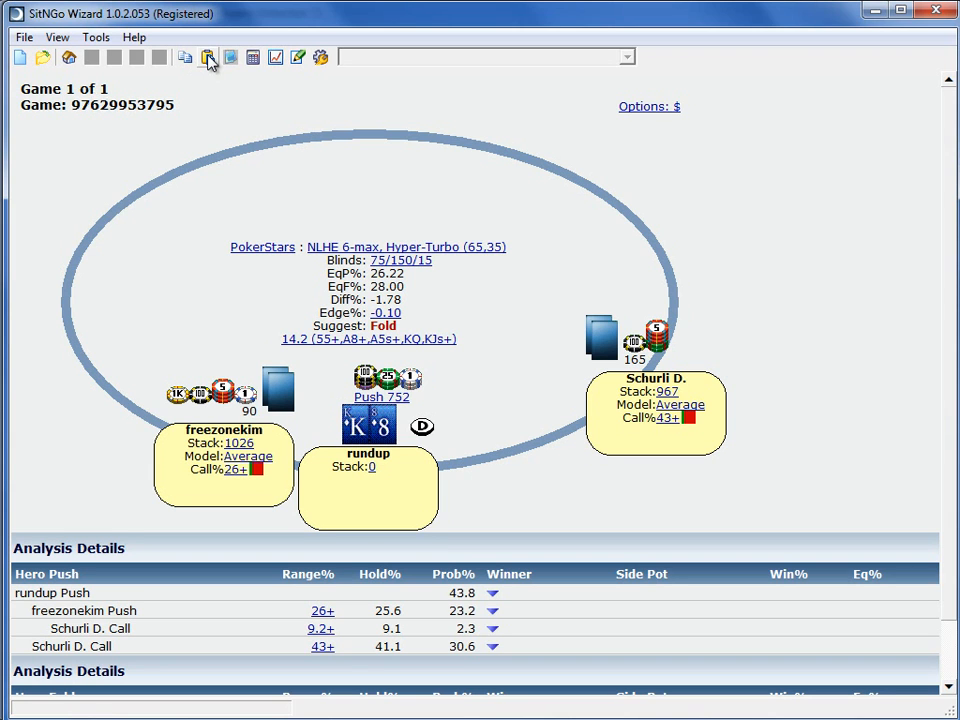
pyautogui.click(871, 18)
pyautogui.click(572, 122)
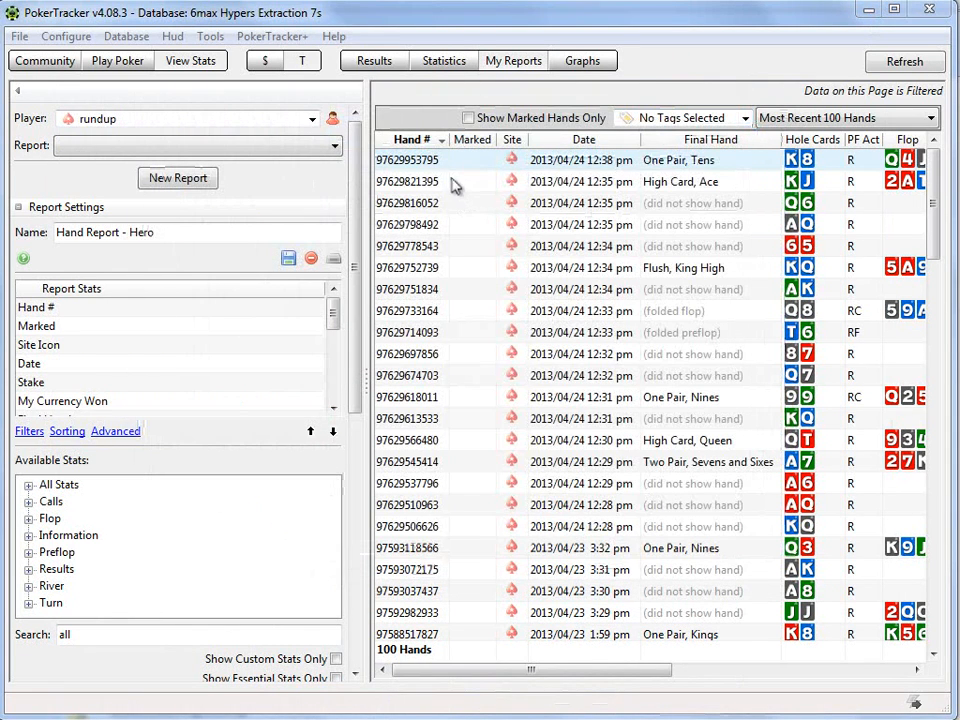
pyautogui.click(470, 248)
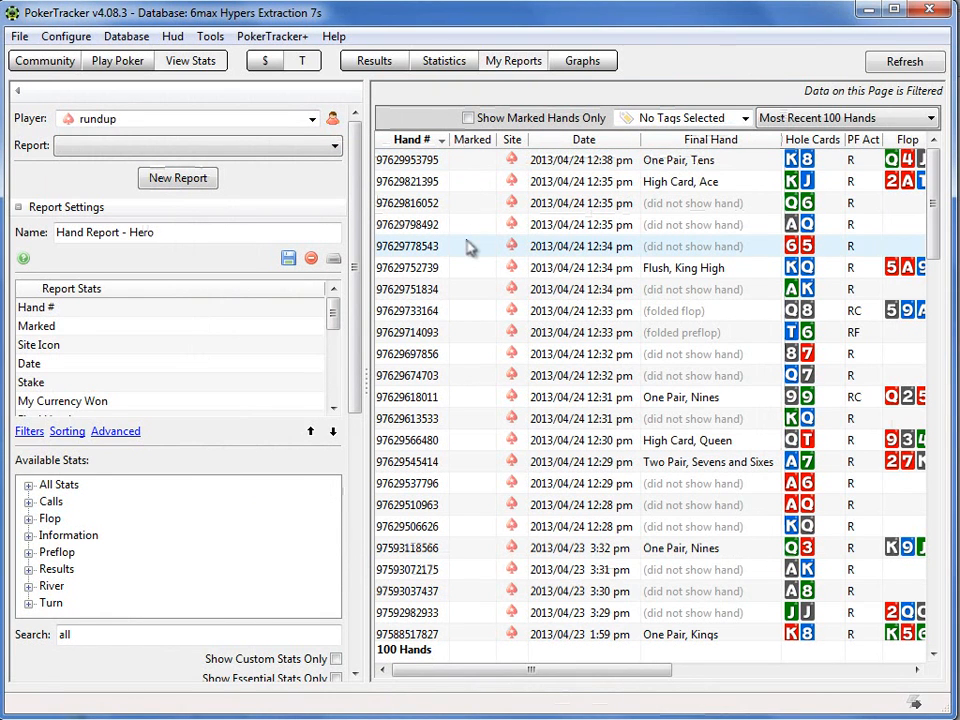
pyautogui.keyDown('ctrl'); pyautogui.click(428, 184); pyautogui.keyUp('ctrl')
pyautogui.keyDown('ctrl'); pyautogui.click(428, 205); pyautogui.keyUp('ctrl')
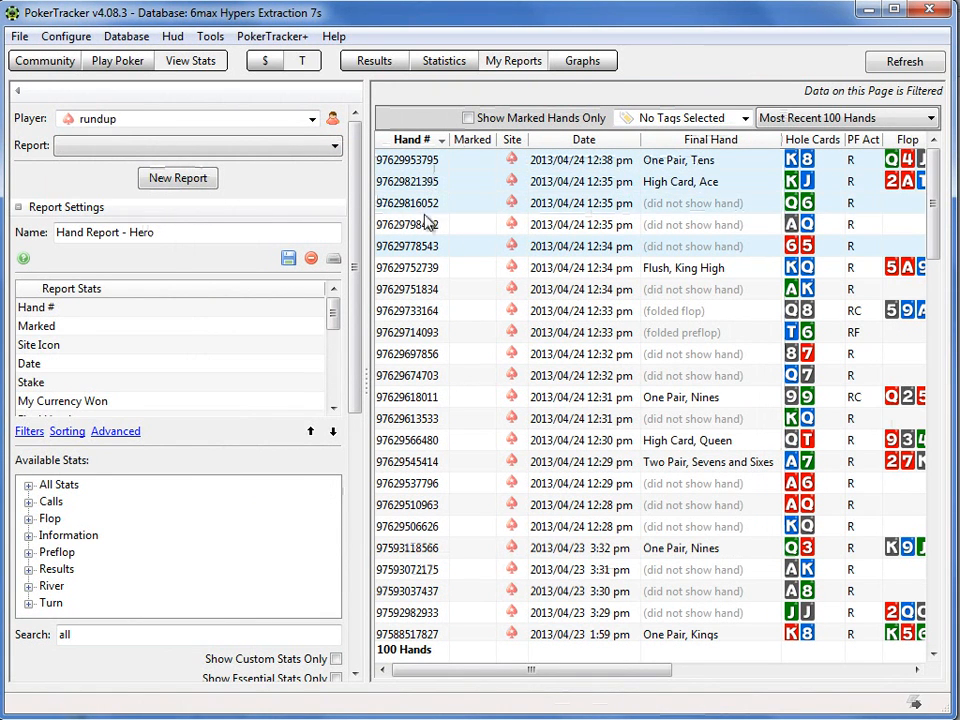
pyautogui.keyDown('ctrl'); pyautogui.click(428, 223); pyautogui.keyUp('ctrl')
pyautogui.keyDown('ctrl'); pyautogui.click(422, 274); pyautogui.keyUp('ctrl')
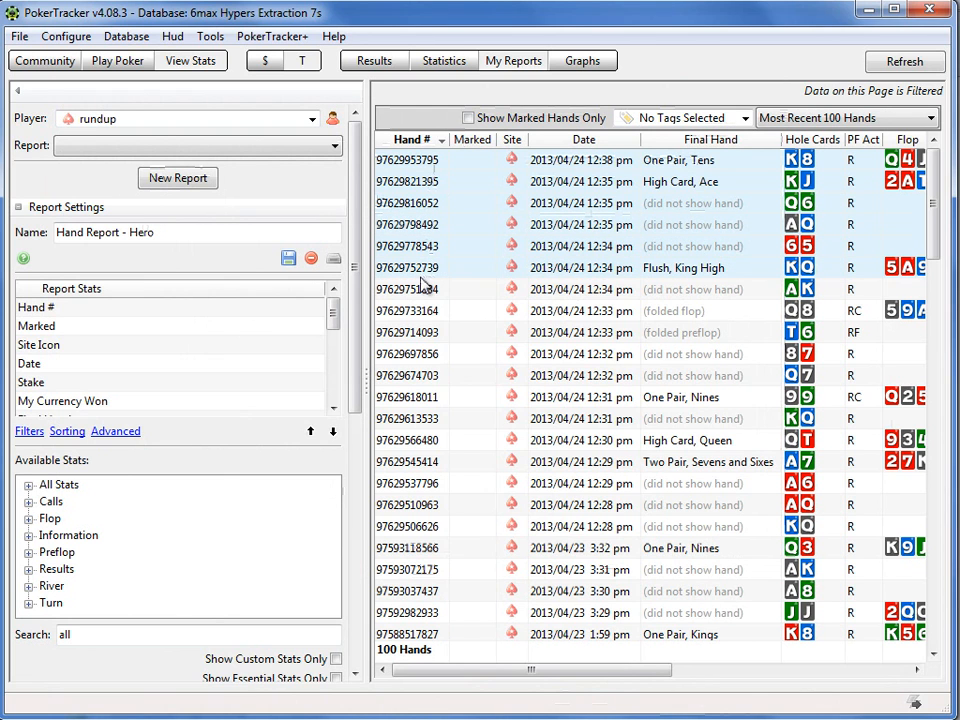
pyautogui.rightClick(422, 287)
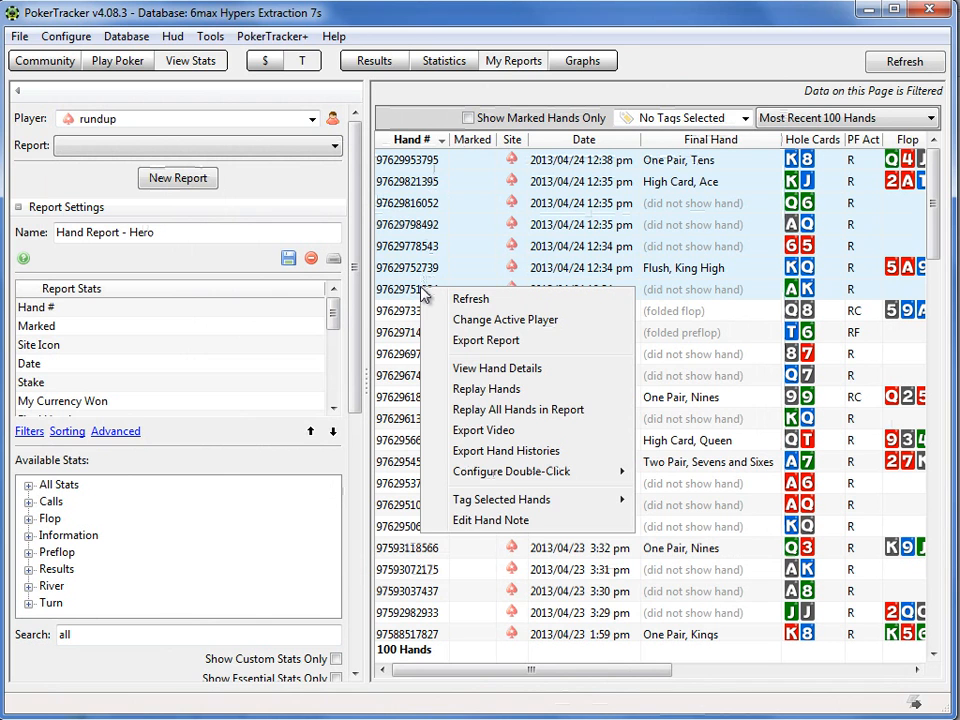
pyautogui.click(428, 245)
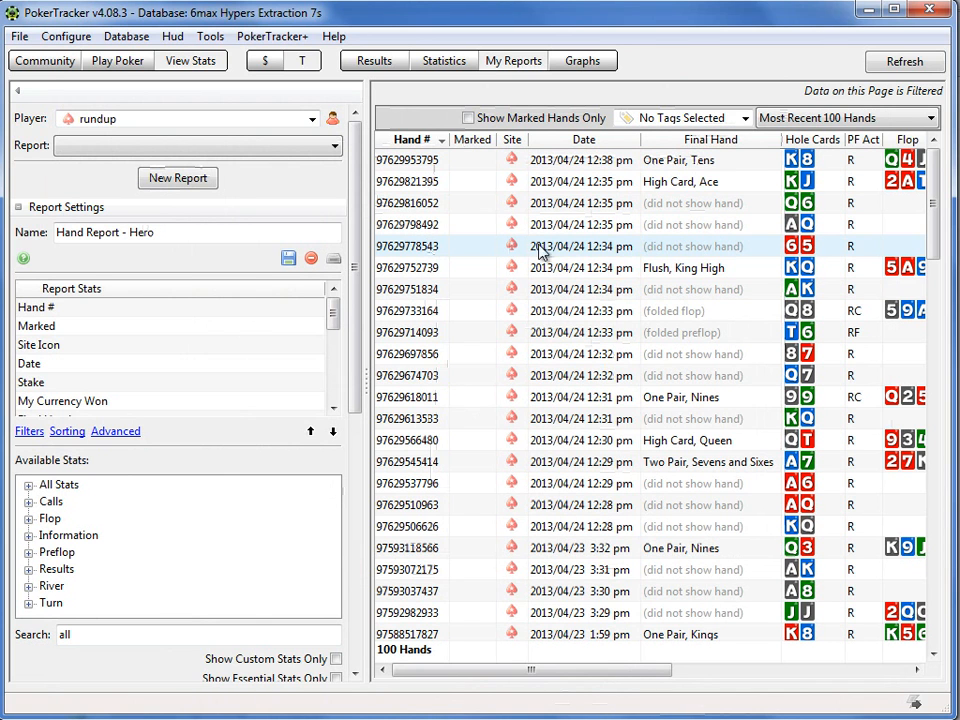
pyautogui.click(753, 420)
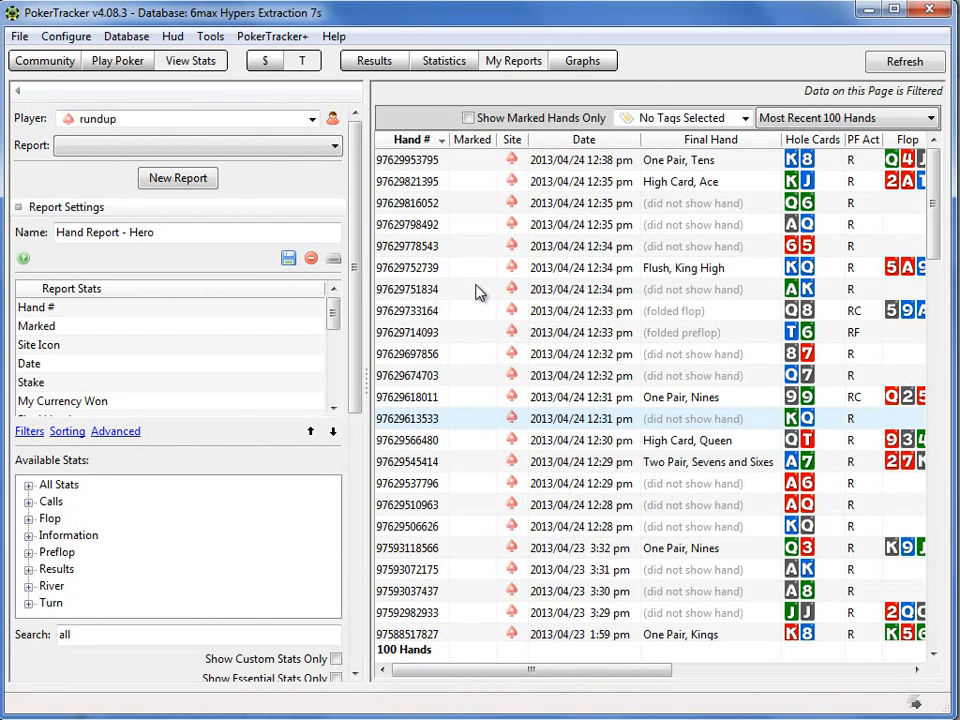
# Step: Export the hand histories of the first nine hands in the report, king-eight through ten-six, to the Desktop as text file "zerosum HHs"
pyautogui.click(450, 160)
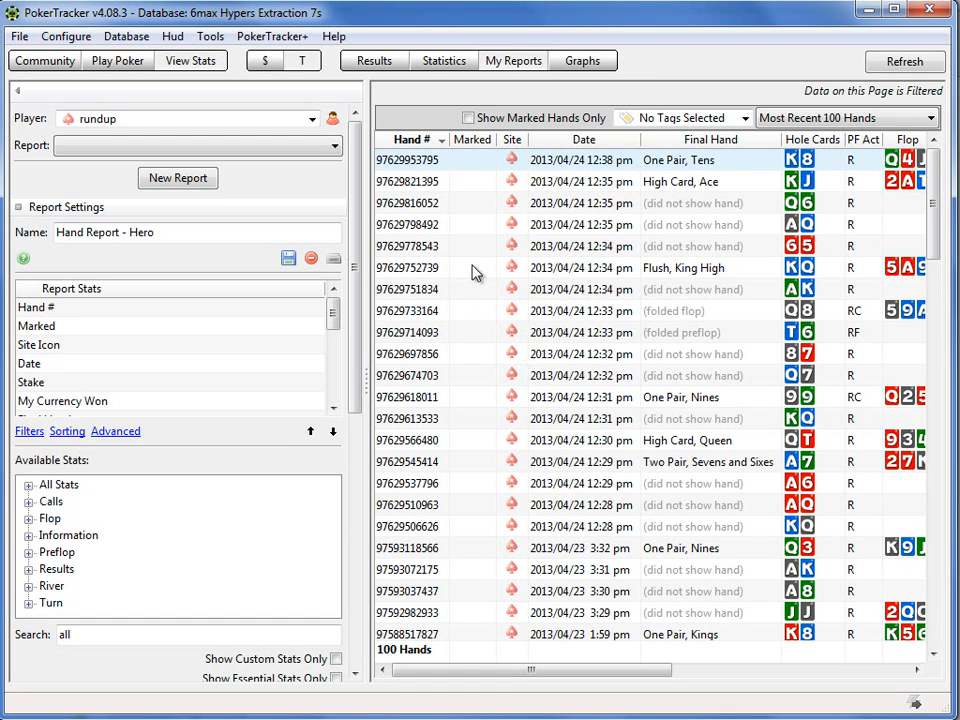
pyautogui.keyDown('ctrl'); pyautogui.click(428, 182); pyautogui.keyUp('ctrl')
pyautogui.keyDown('ctrl'); pyautogui.click(427, 201); pyautogui.keyUp('ctrl')
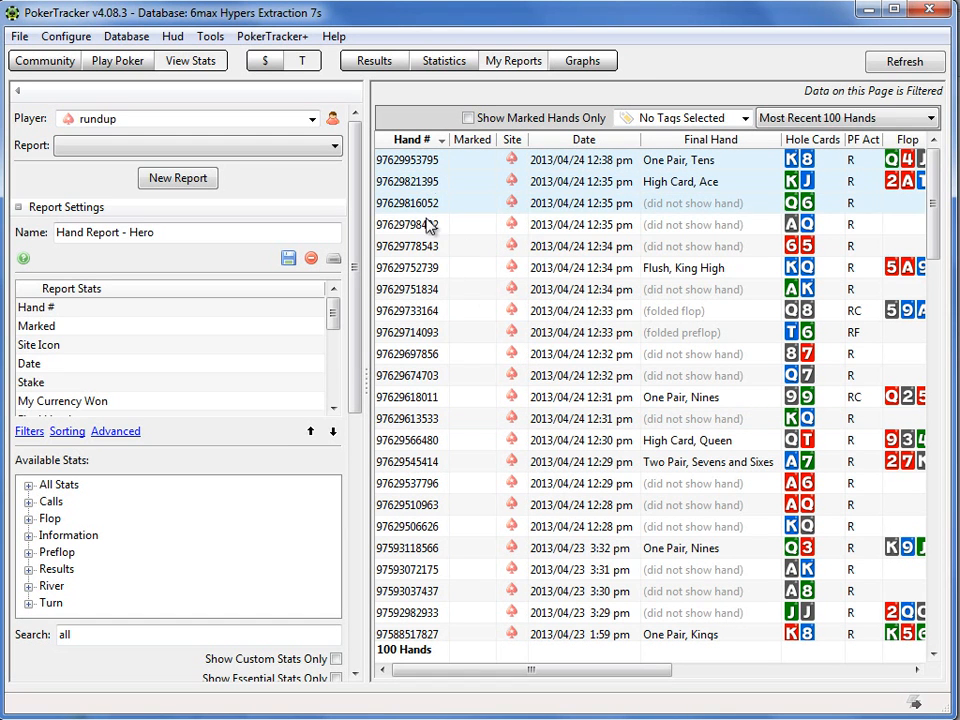
pyautogui.keyDown('ctrl'); pyautogui.click(428, 224); pyautogui.keyUp('ctrl')
pyautogui.keyDown('ctrl'); pyautogui.click(428, 245); pyautogui.keyUp('ctrl')
pyautogui.keyDown('ctrl'); pyautogui.click(428, 267); pyautogui.keyUp('ctrl')
pyautogui.keyDown('ctrl'); pyautogui.click(428, 288); pyautogui.keyUp('ctrl')
pyautogui.keyDown('ctrl'); pyautogui.click(427, 310); pyautogui.keyUp('ctrl')
pyautogui.keyDown('ctrl'); pyautogui.click(426, 332); pyautogui.keyUp('ctrl')
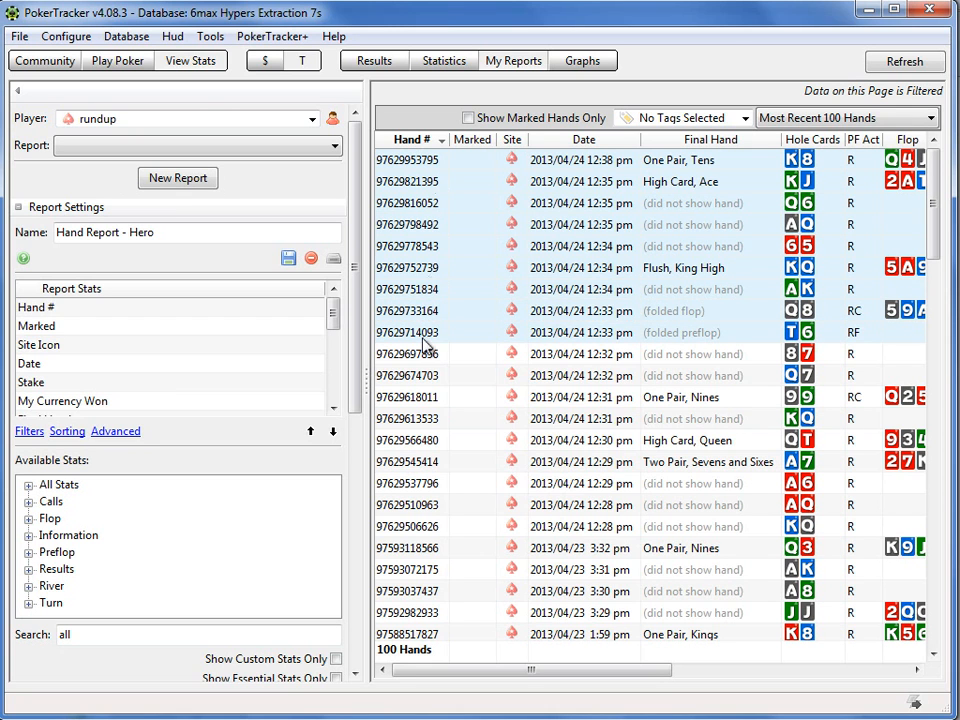
pyautogui.rightClick(414, 253)
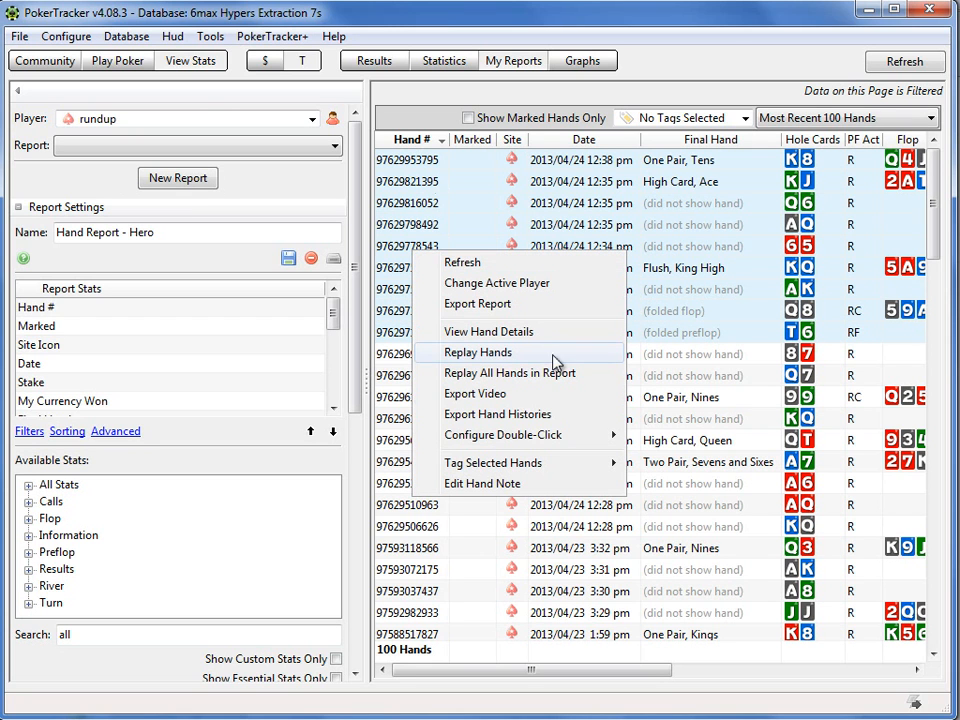
pyautogui.click(550, 420)
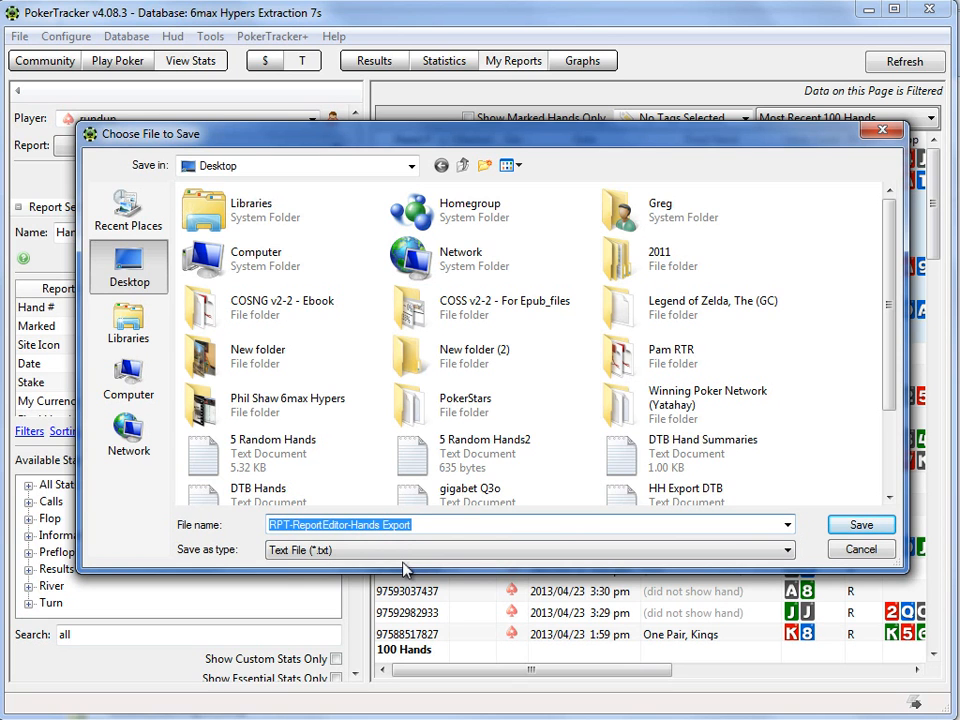
pyautogui.write('zer')
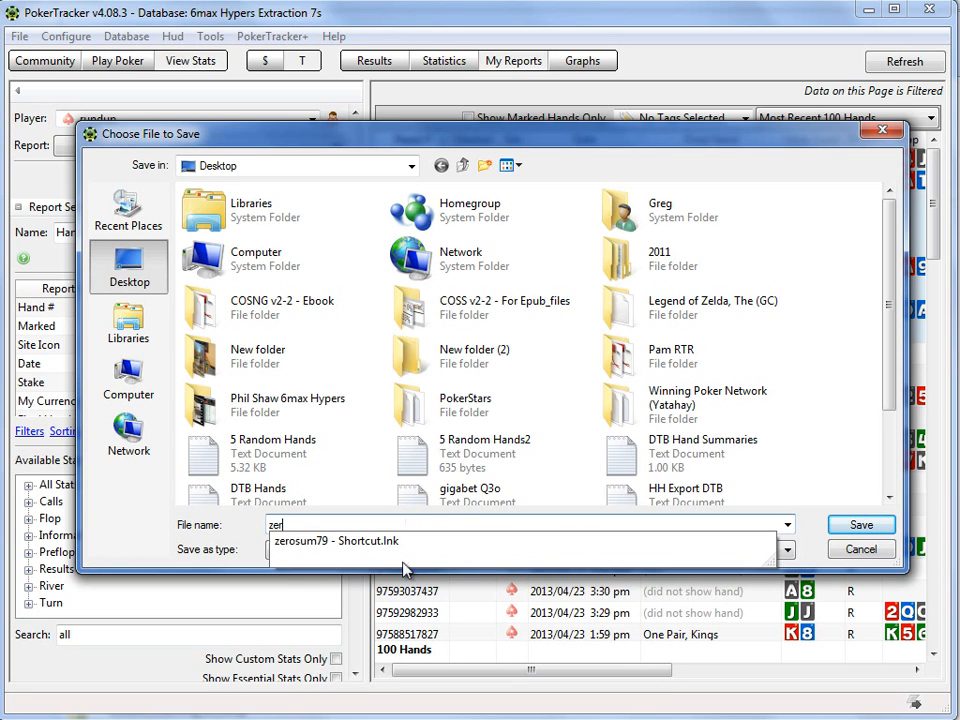
pyautogui.write('osum HHs')
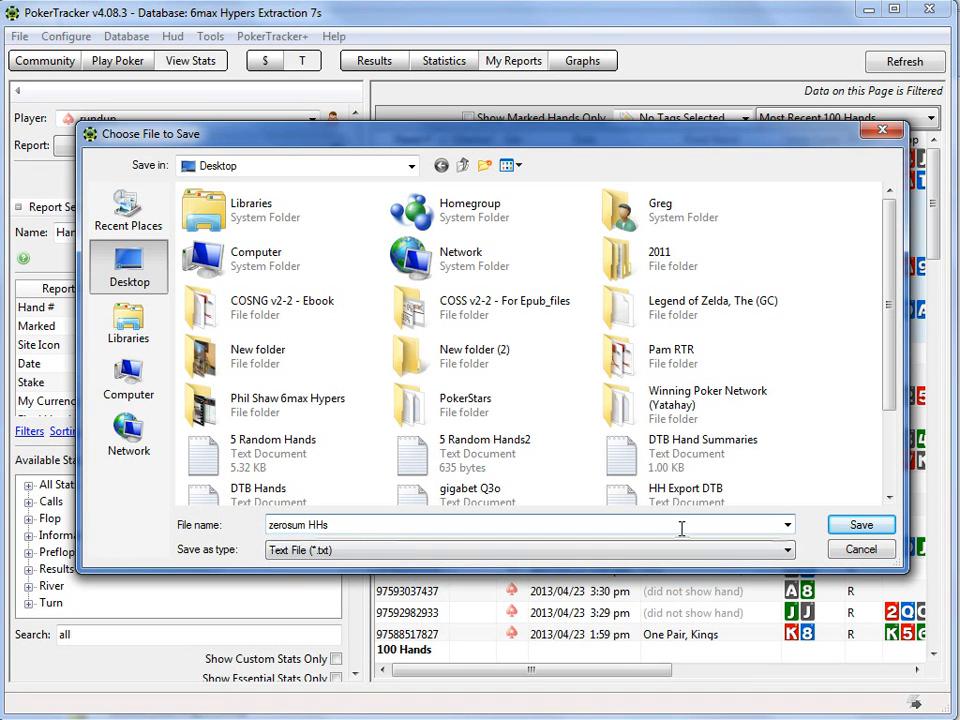
pyautogui.click(849, 530)
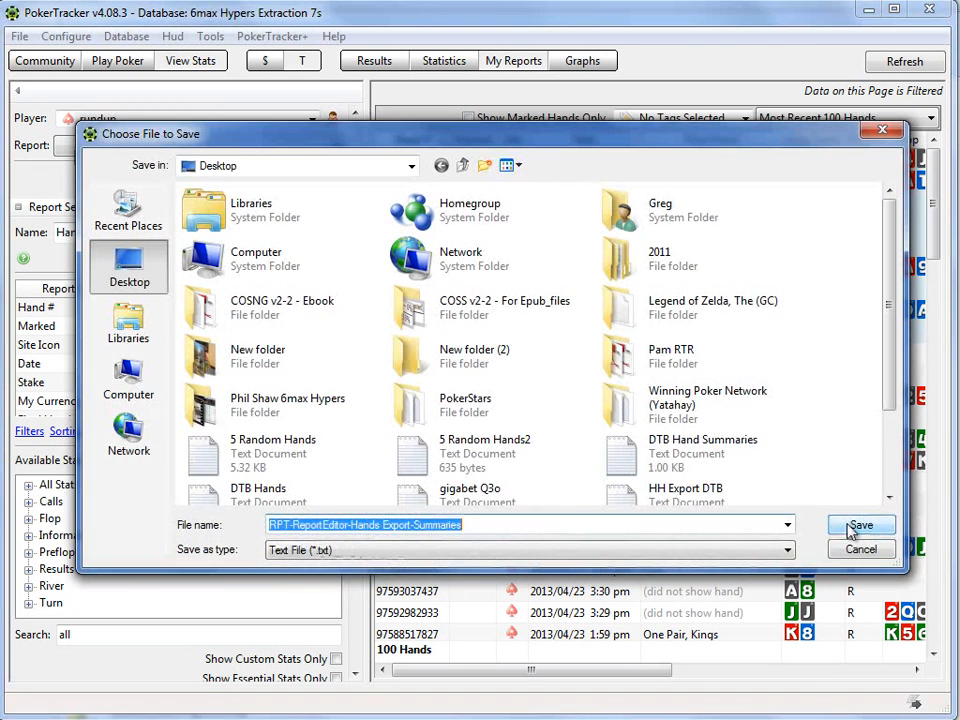
# Step: Save the accompanying tournament summaries to the Desktop as text file "zerosum summaries" and finish the export
pyautogui.write('zero')
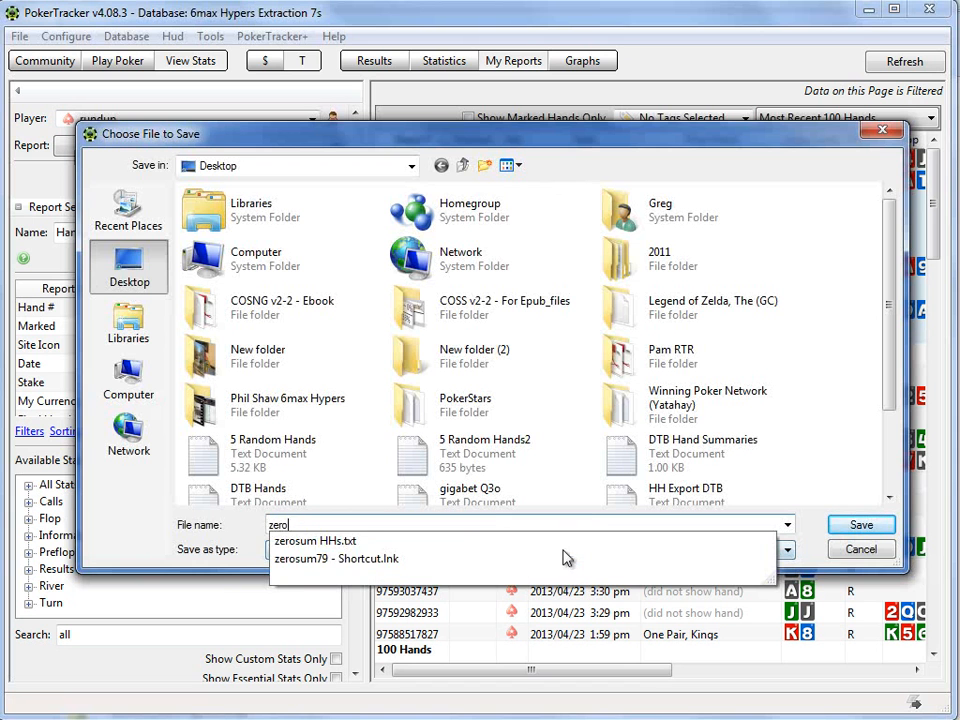
pyautogui.write('sum summaries')
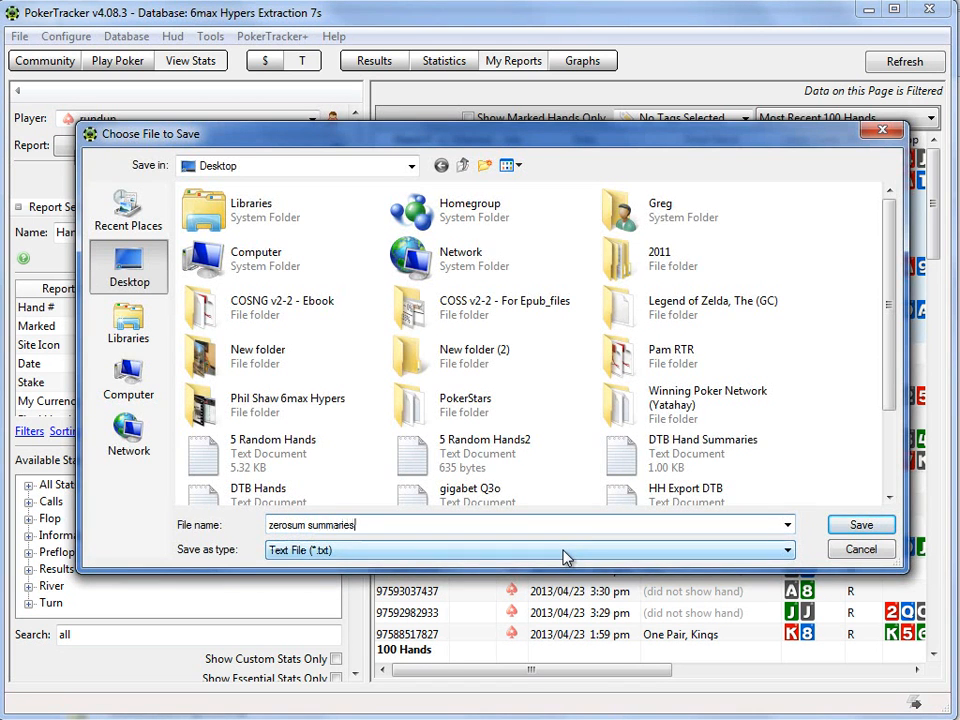
pyautogui.press('Return')
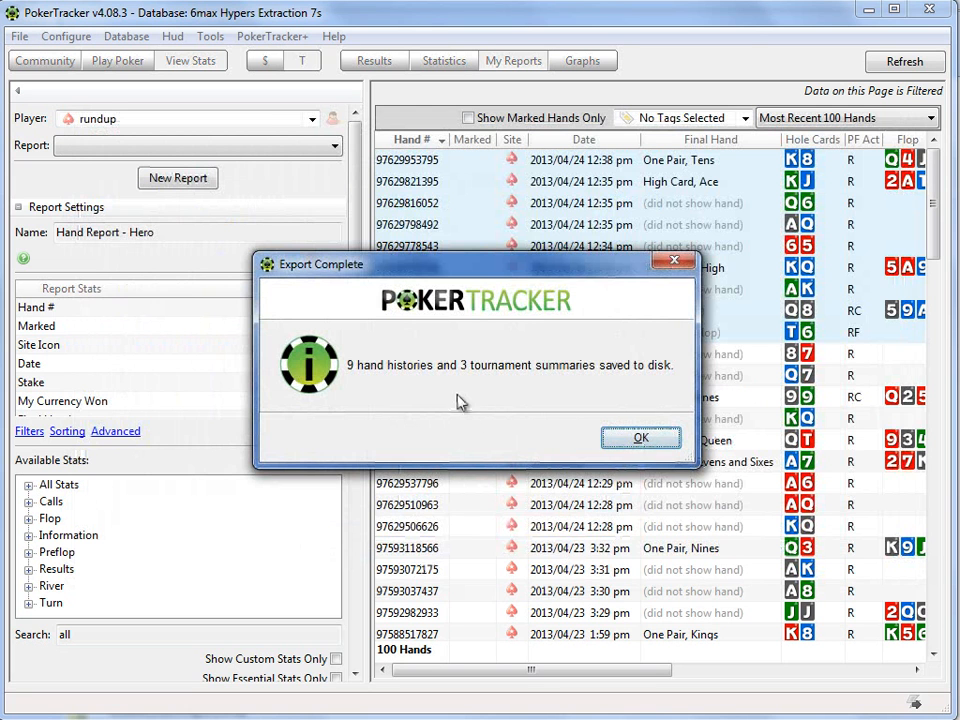
pyautogui.click(624, 441)
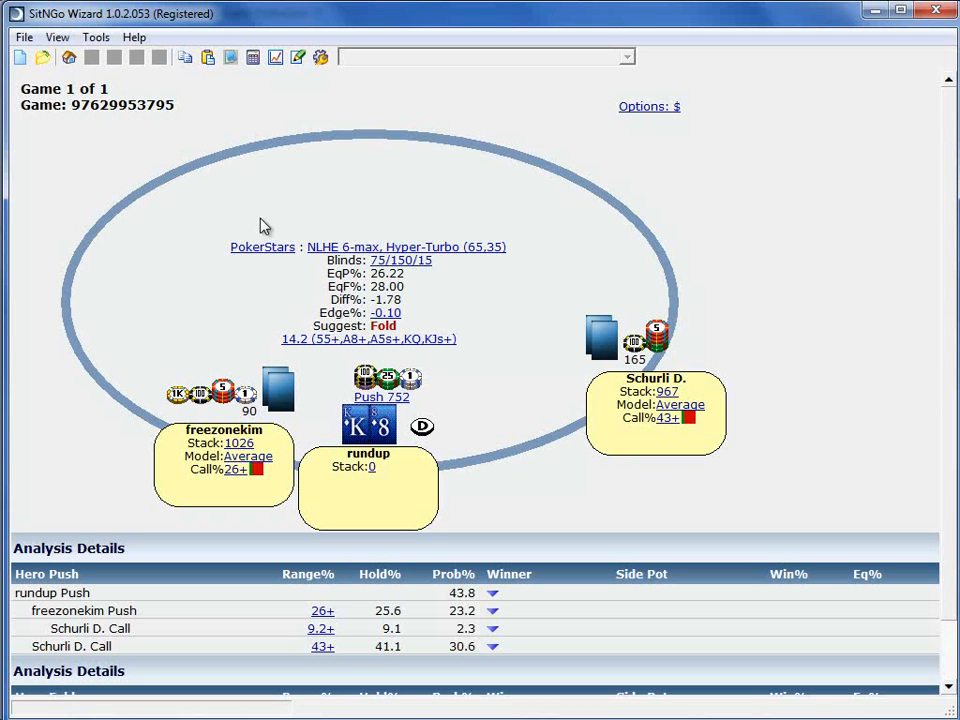
# Step: Switch to SitNGo Wizard and import only zerosum HHs.txt and zerosum summaries.txt from the Desktop folder, excluding all other listed files
pyautogui.click(43, 57)
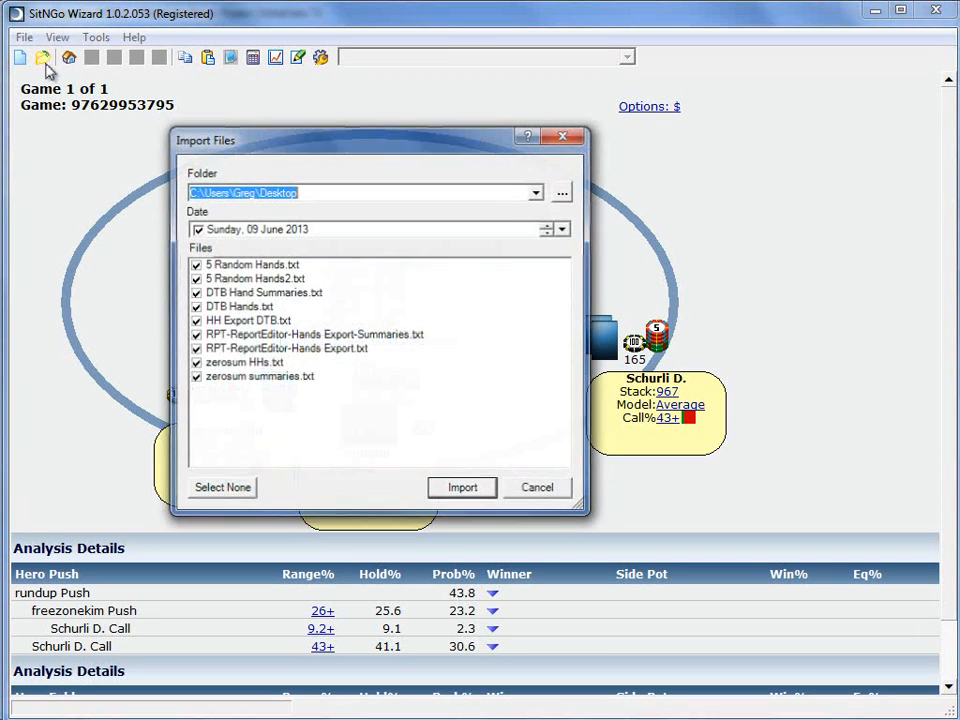
pyautogui.click(195, 348)
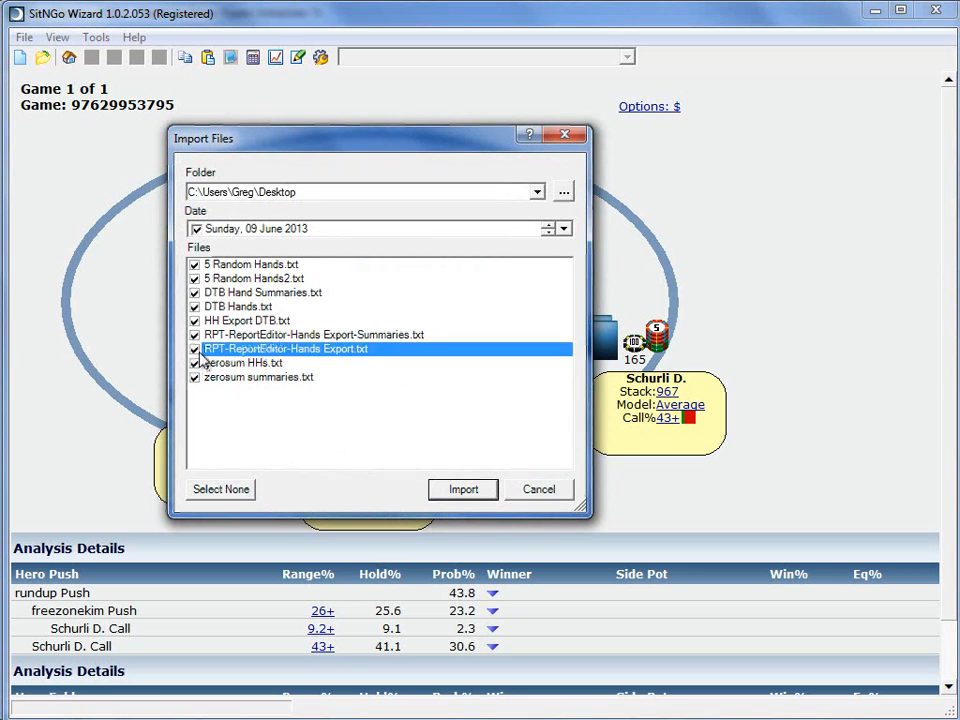
pyautogui.click(195, 334)
pyautogui.click(195, 320)
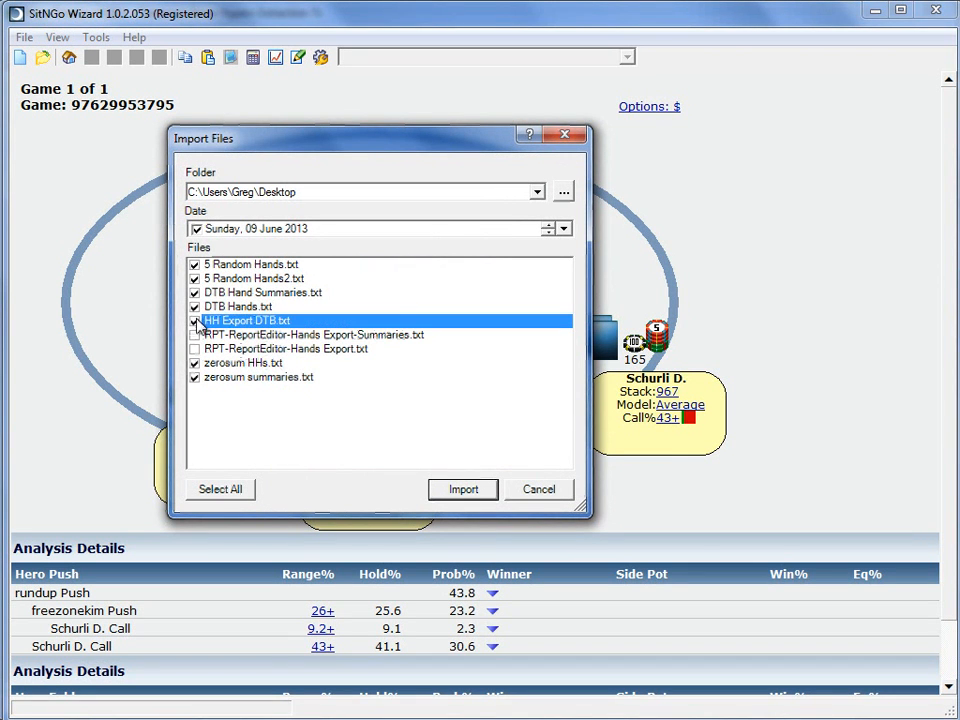
pyautogui.click(195, 306)
pyautogui.click(195, 292)
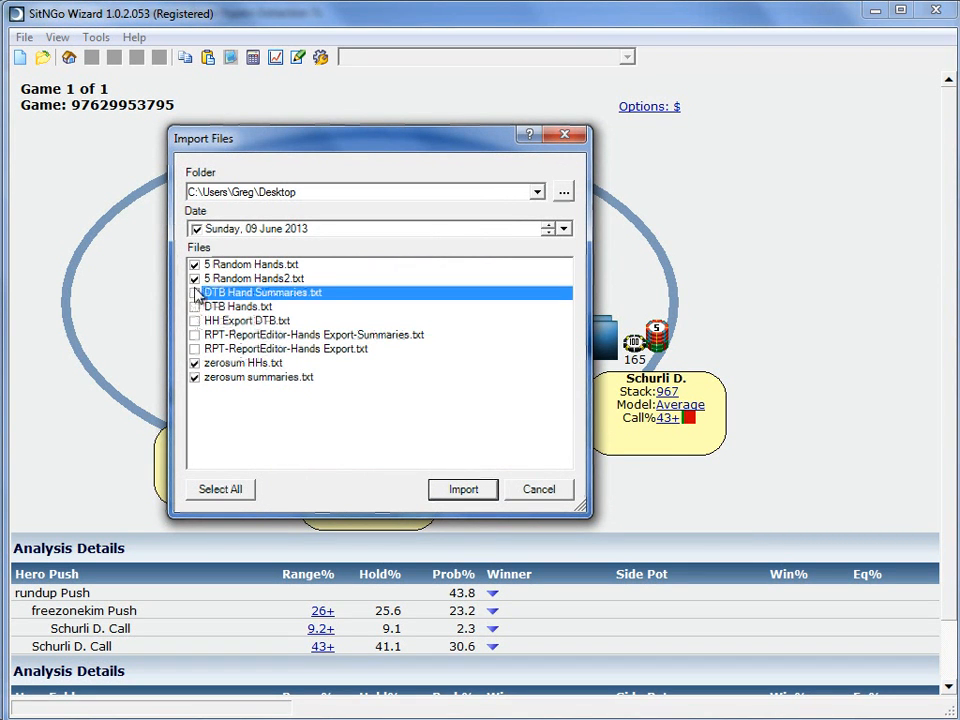
pyautogui.click(195, 278)
pyautogui.click(195, 264)
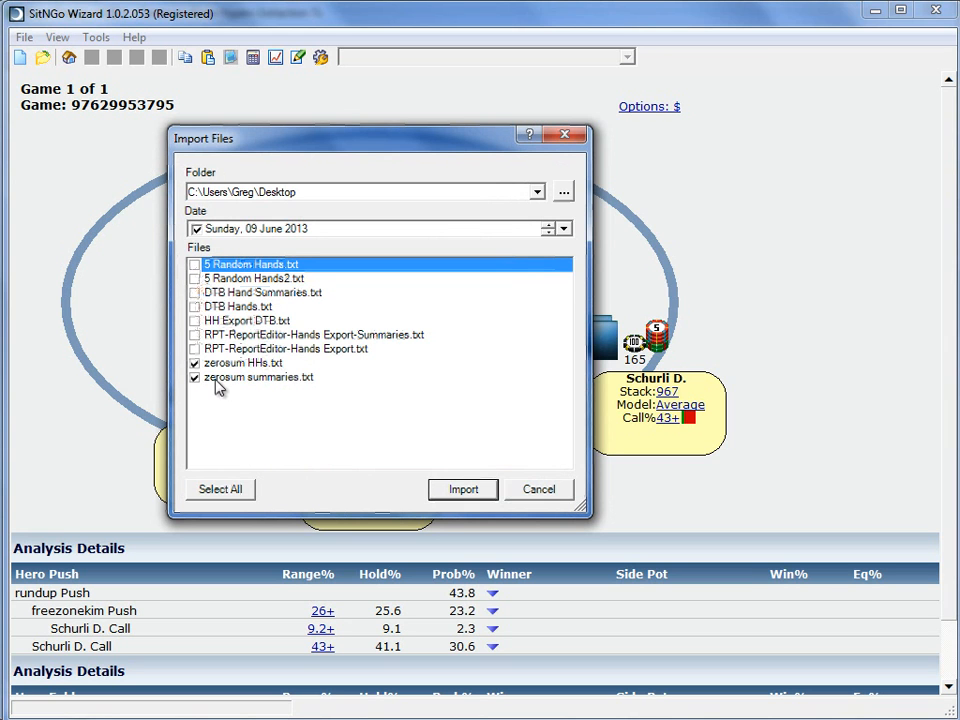
pyautogui.click(461, 491)
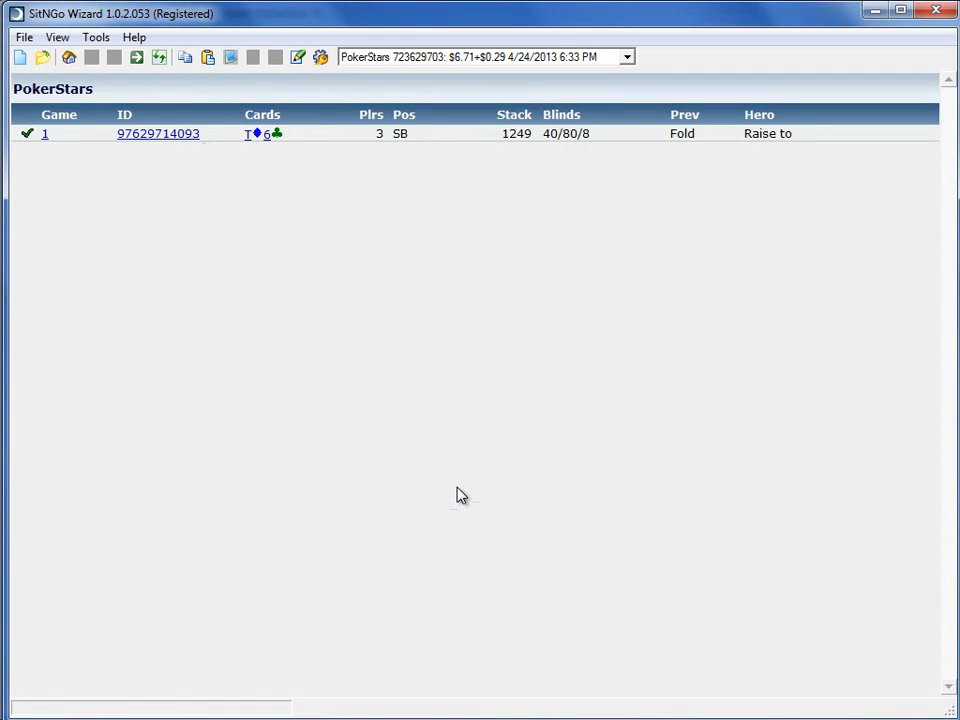
# Step: Go back and forth through the imported tournaments and examine the hand list and play ratings of each
pyautogui.click(136, 60)
pyautogui.click(136, 62)
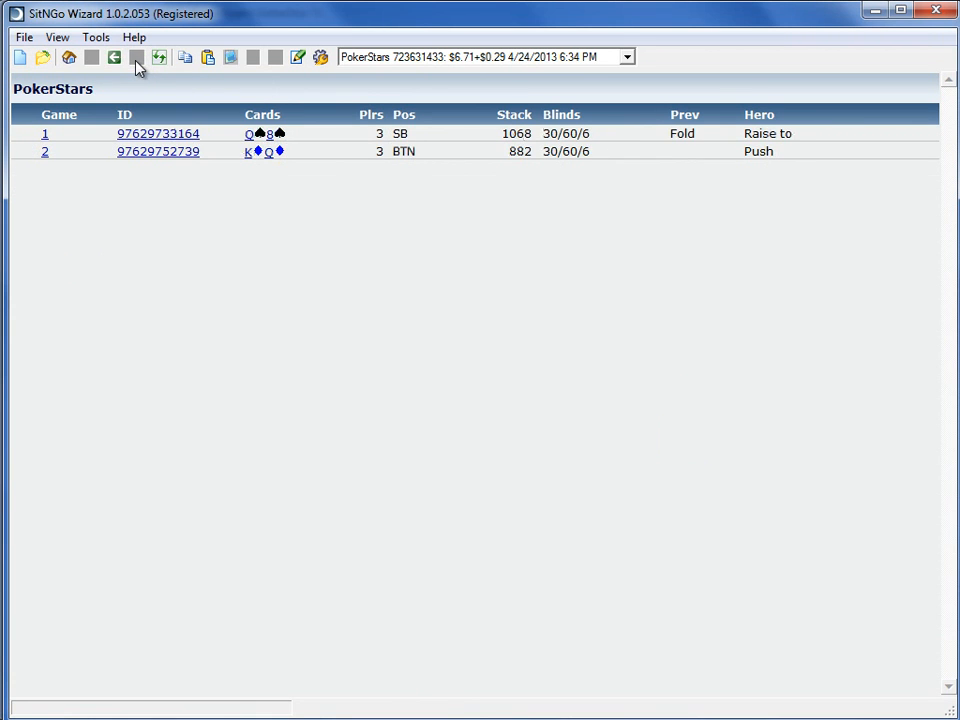
pyautogui.click(113, 61)
pyautogui.click(113, 61)
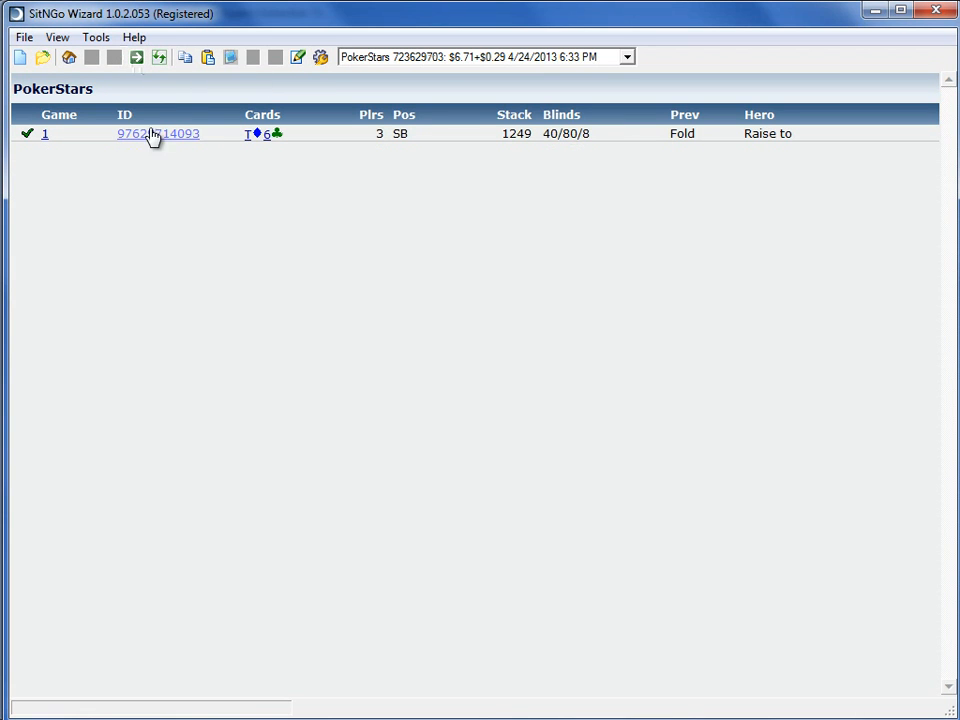
pyautogui.click(137, 61)
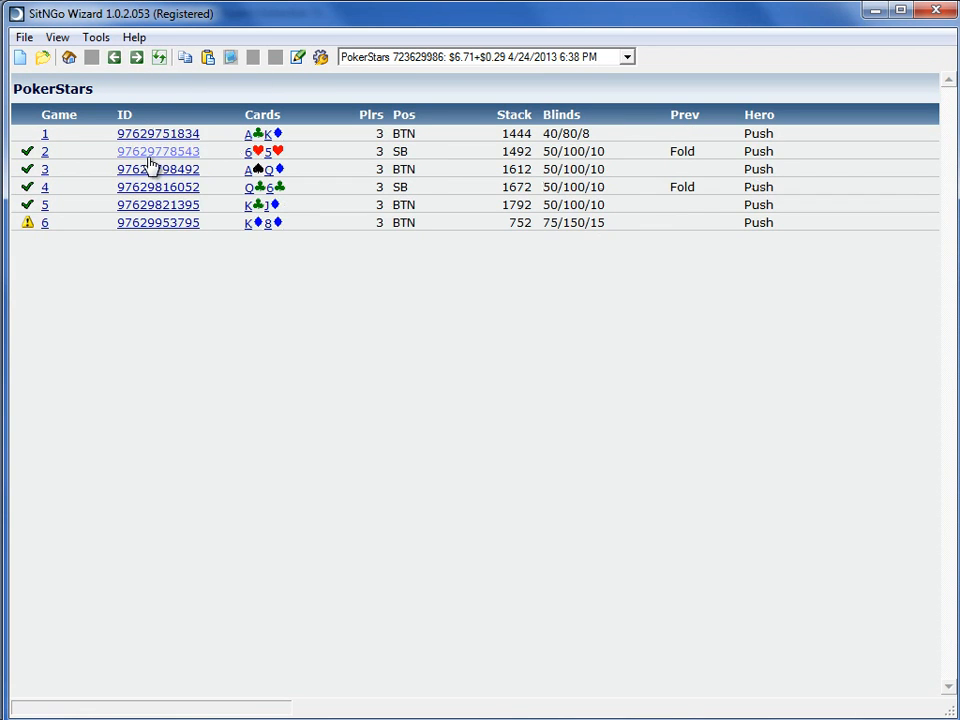
pyautogui.click(134, 60)
pyautogui.click(118, 60)
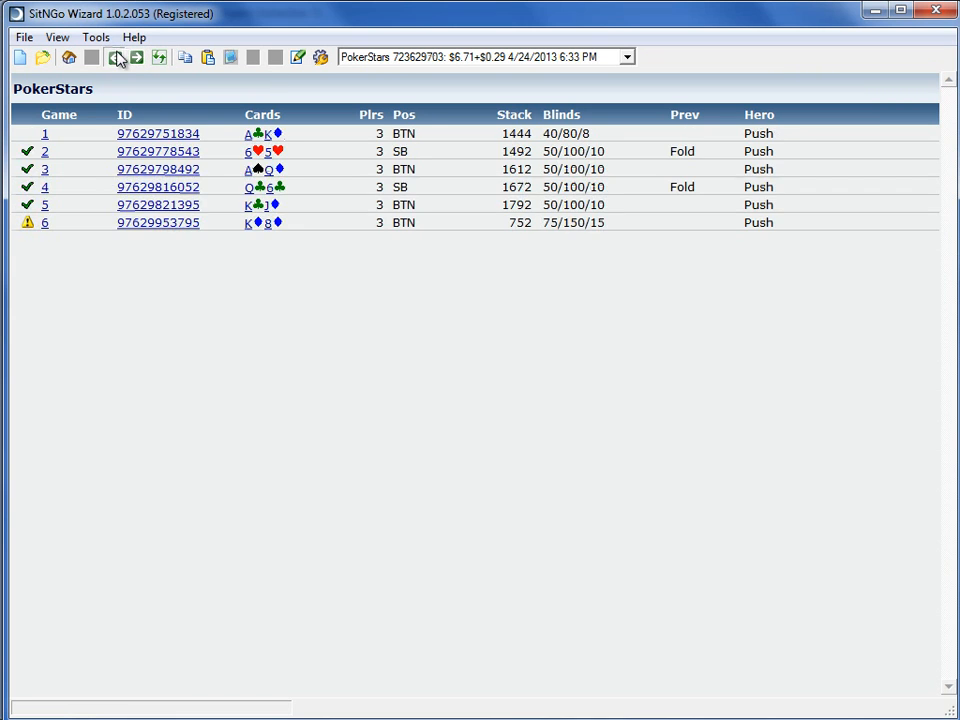
pyautogui.click(120, 60)
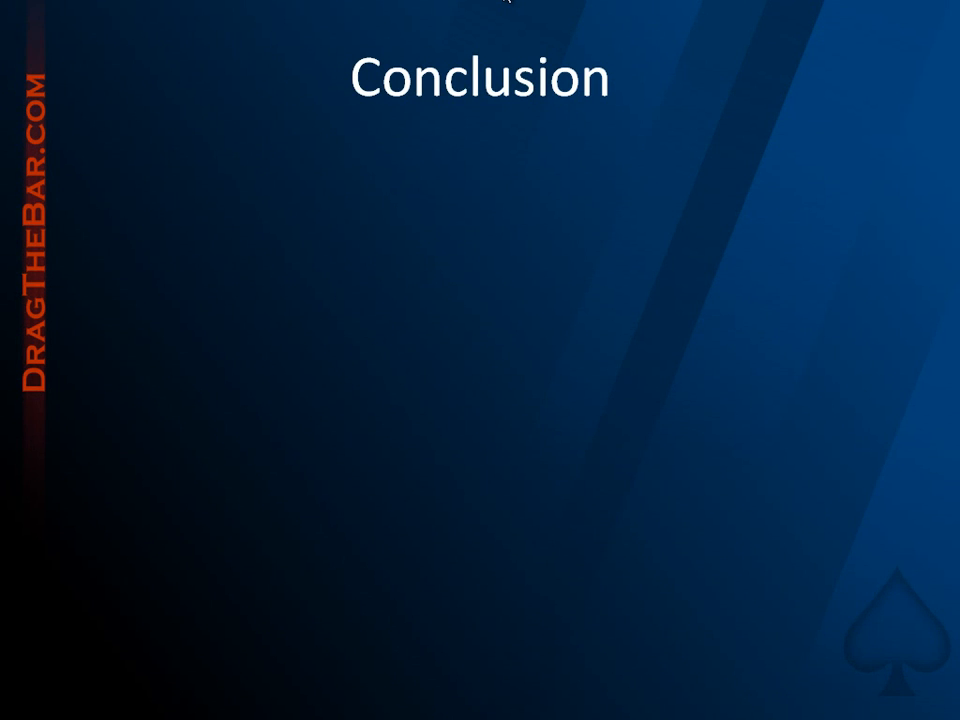
pyautogui.press('Right')
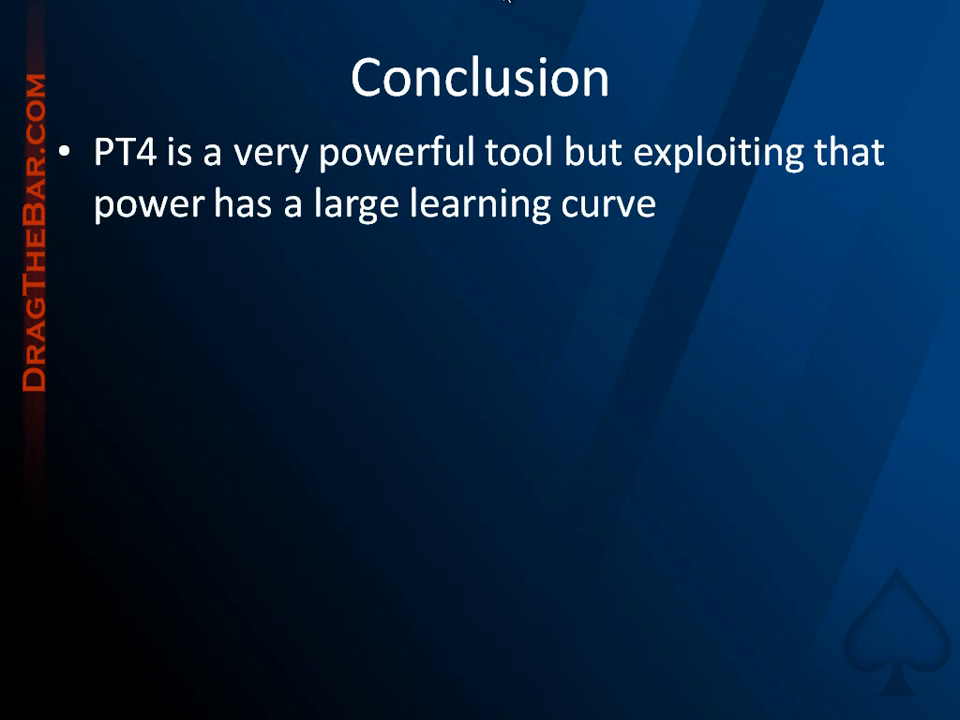